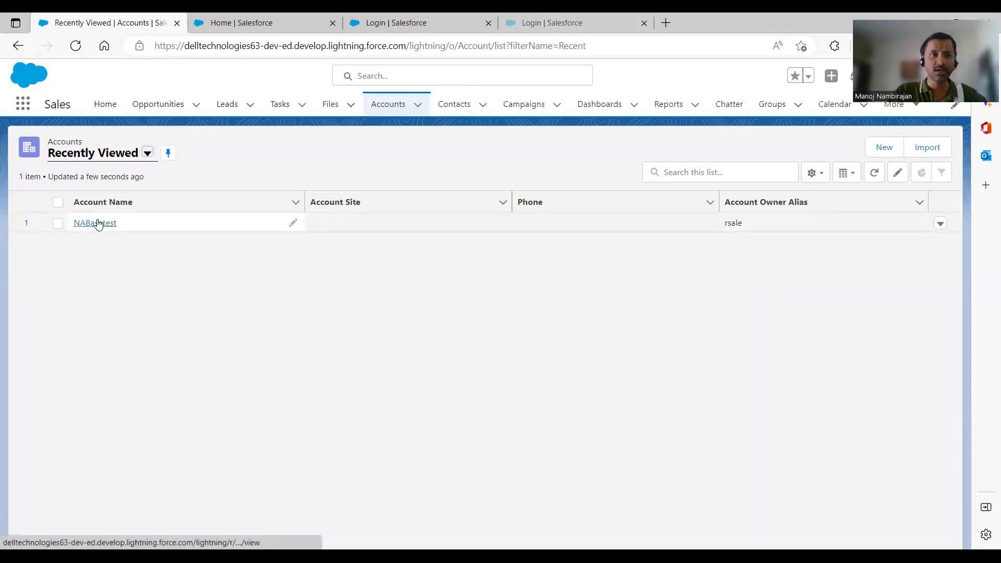
Open the NABasetest account and review its four Customer Visits: Ops Visit, Managervisit, MktVisit, CoEvisit
click(98, 223)
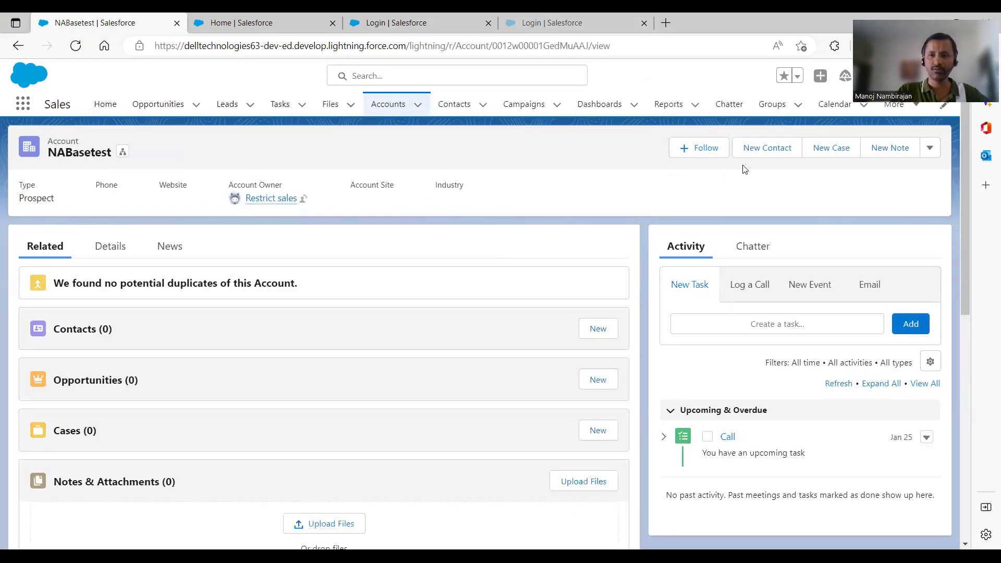
drag(963, 185, 970, 388)
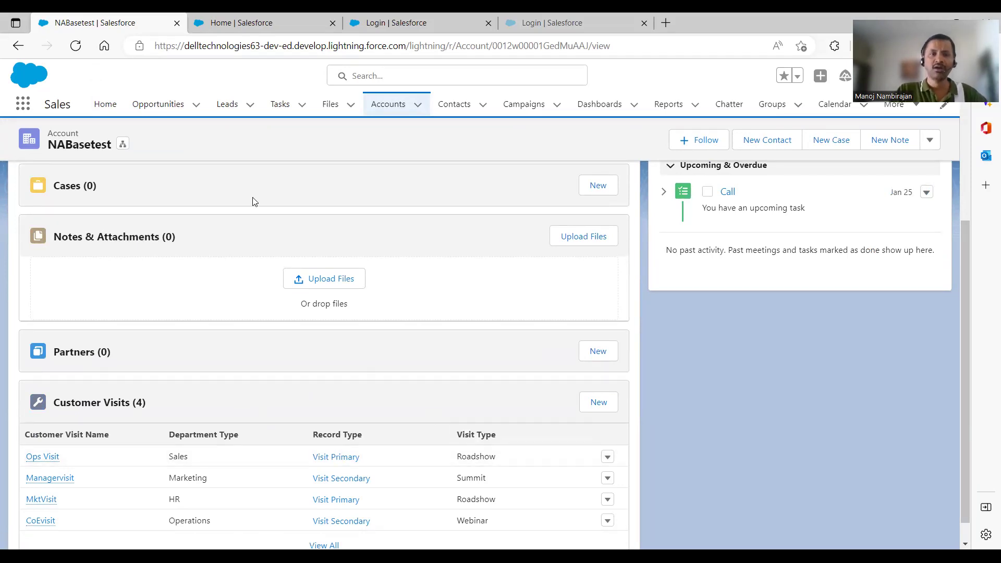
click(243, 21)
Find Sharing Settings via 'sharing' and show Customer Visit's Private defaults and CFO read-only rule
click(84, 142)
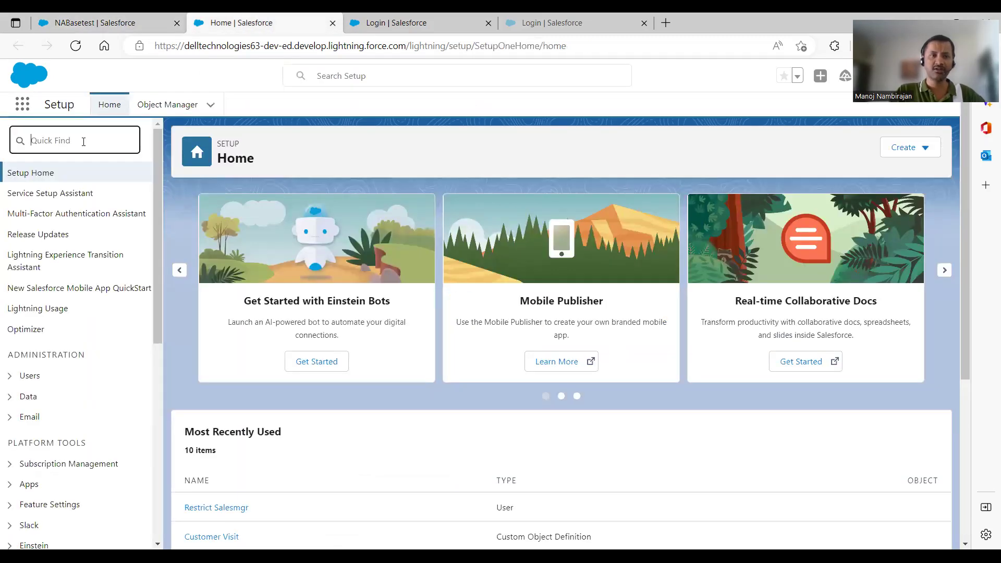
text(sharing)
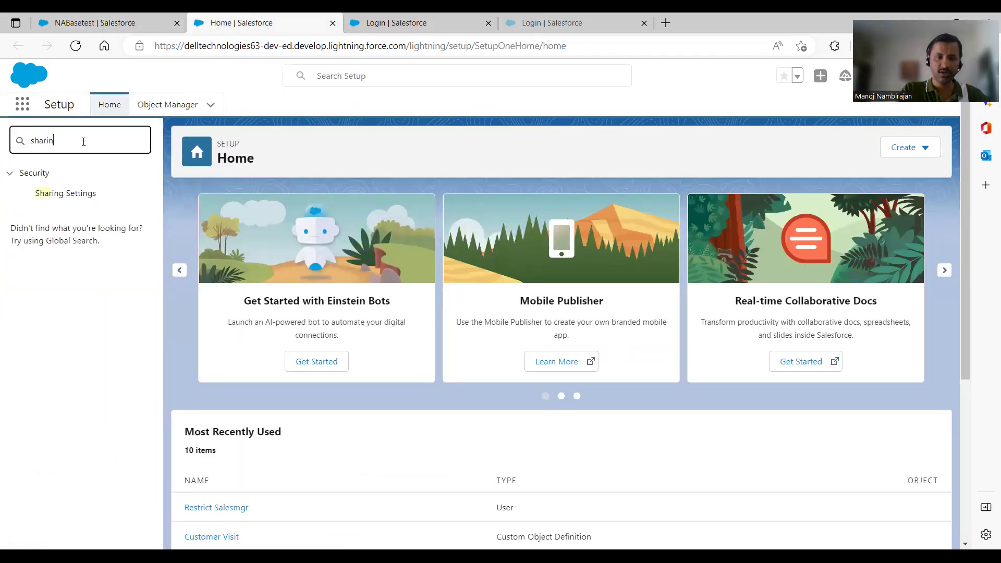
click(80, 195)
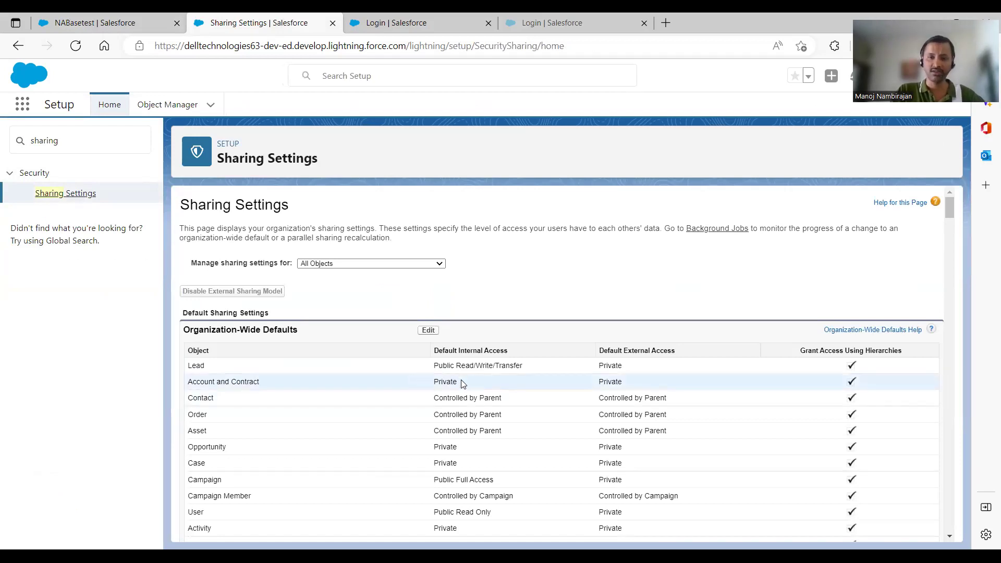
click(324, 265)
click(369, 443)
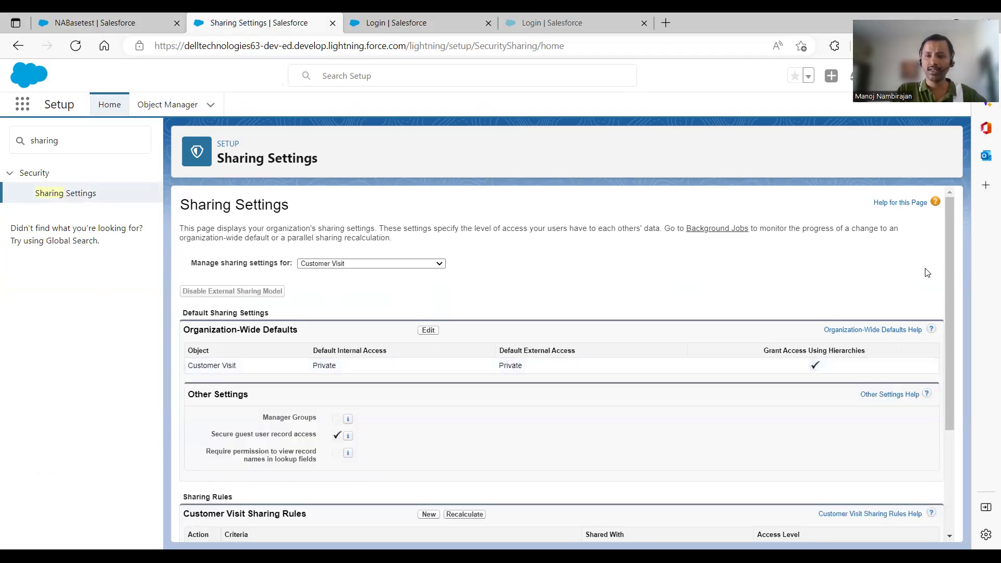
drag(948, 268, 948, 345)
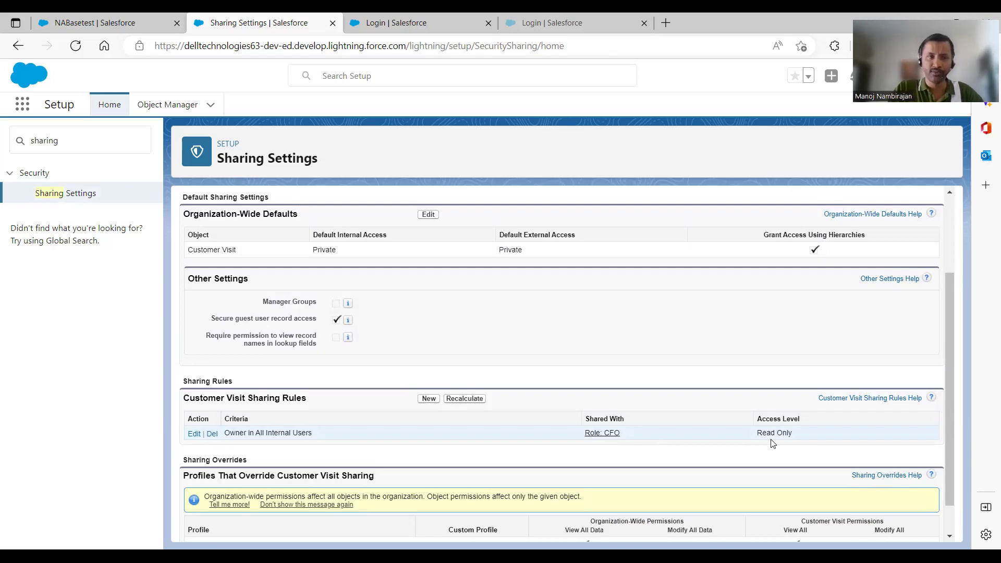
Clear the Setup search filter and go to the Object Manager list of objects
click(62, 146)
key(BackSpace)
key(BackSpace)
key(BackSpace)
key(BackSpace)
key(BackSpace)
key(BackSpace)
key(BackSpace)
click(173, 112)
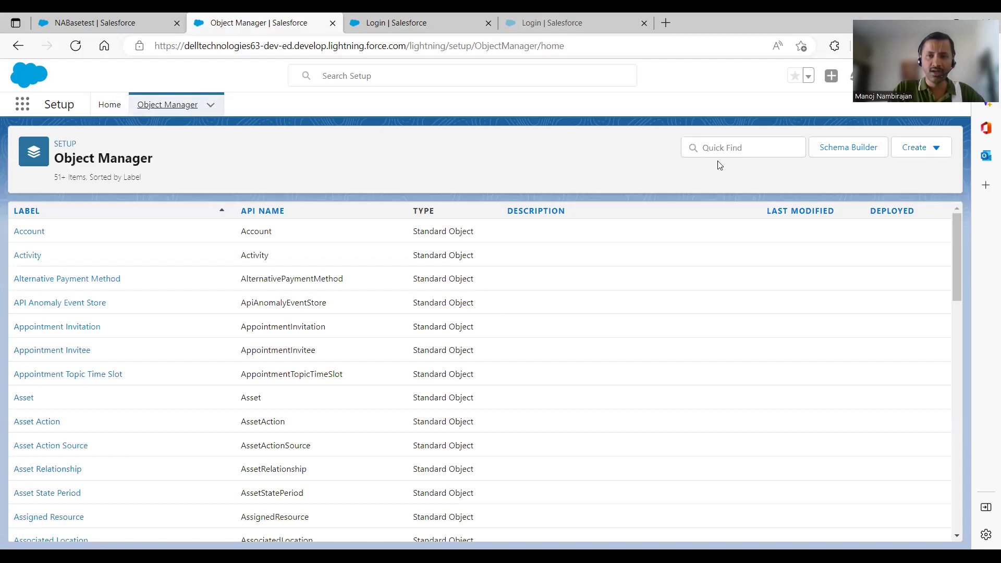
Filter objects for 'custom', open Customer Visit's Restriction Rules, and start a new rule
click(761, 144)
text(cust)
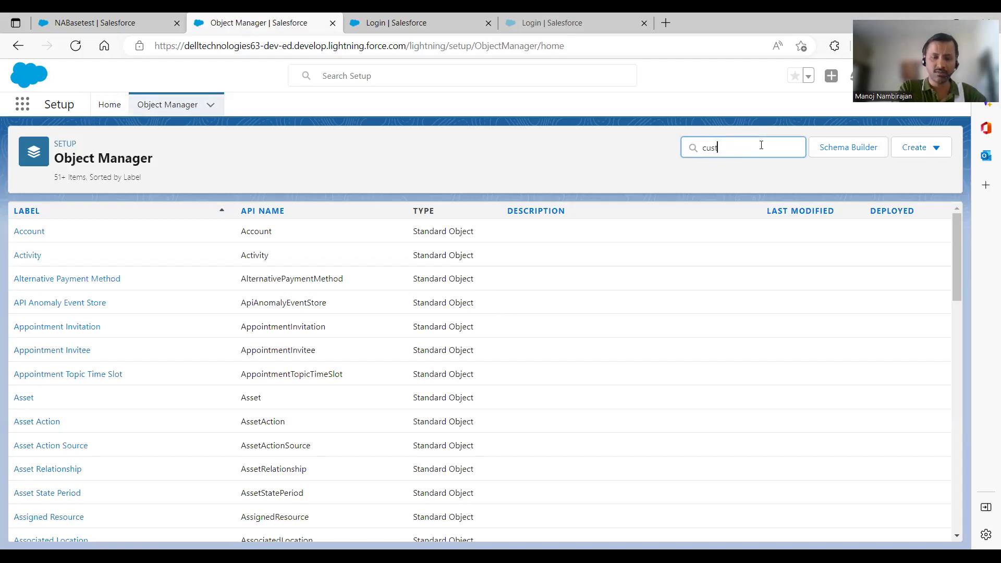
text(om)
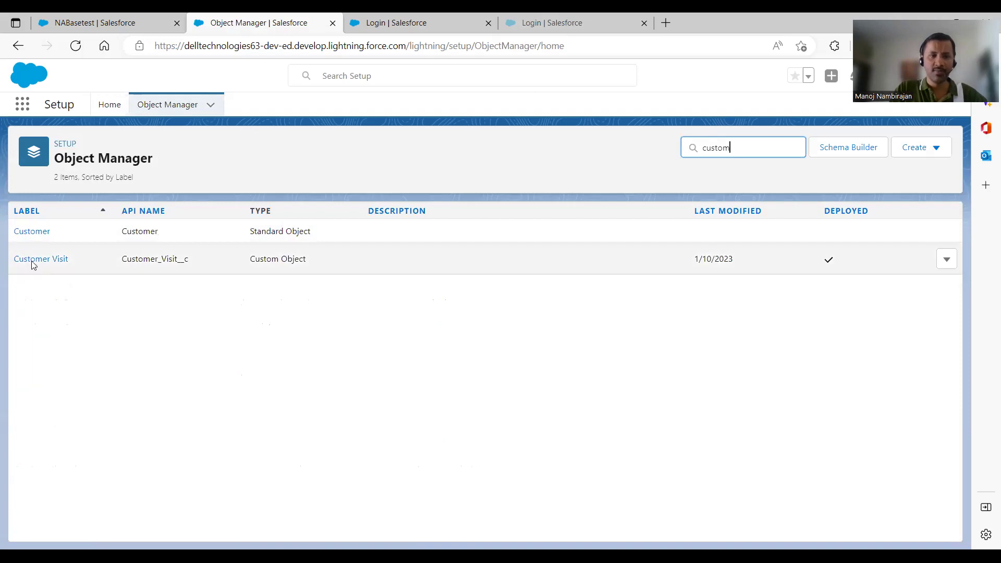
click(32, 261)
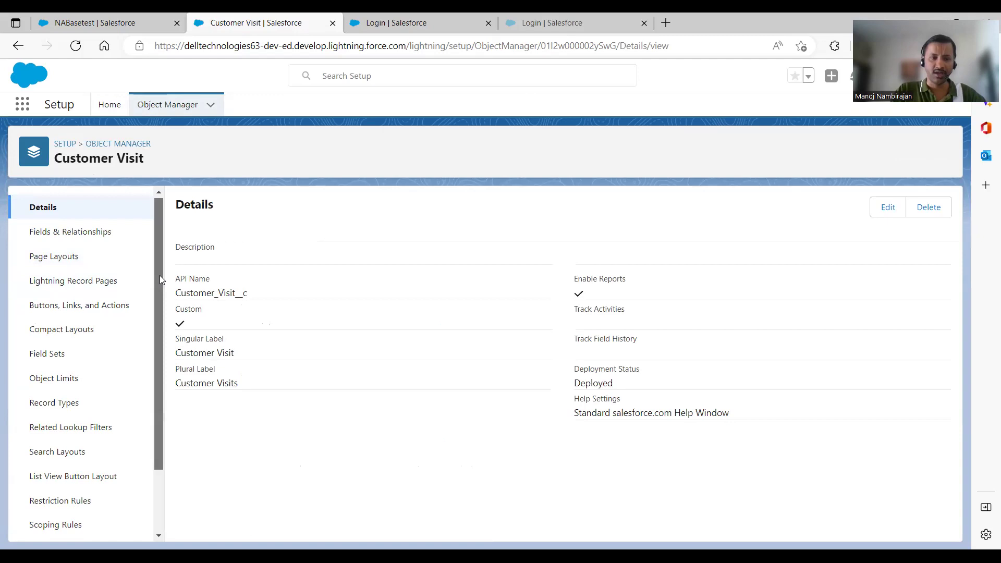
drag(159, 275, 160, 354)
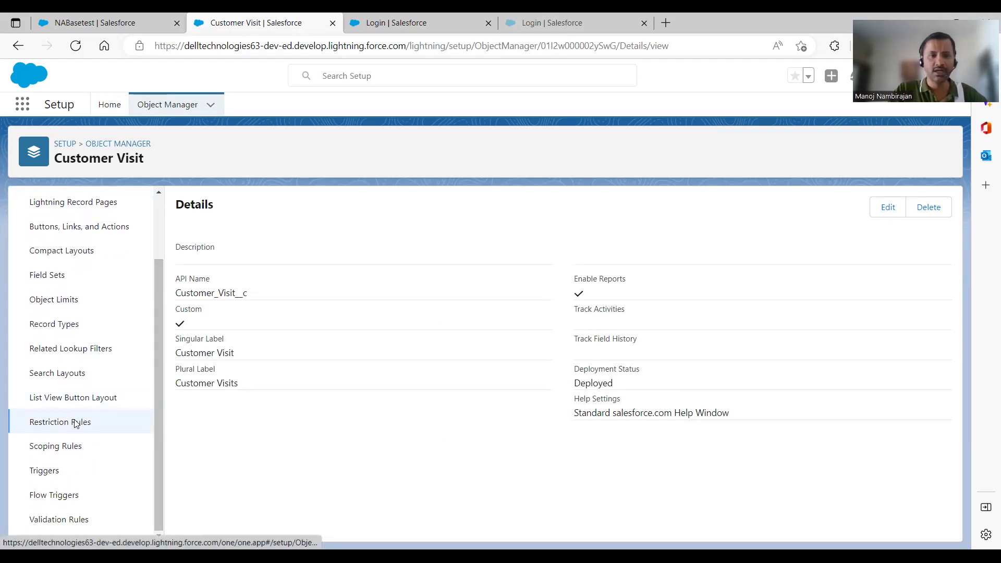
click(76, 423)
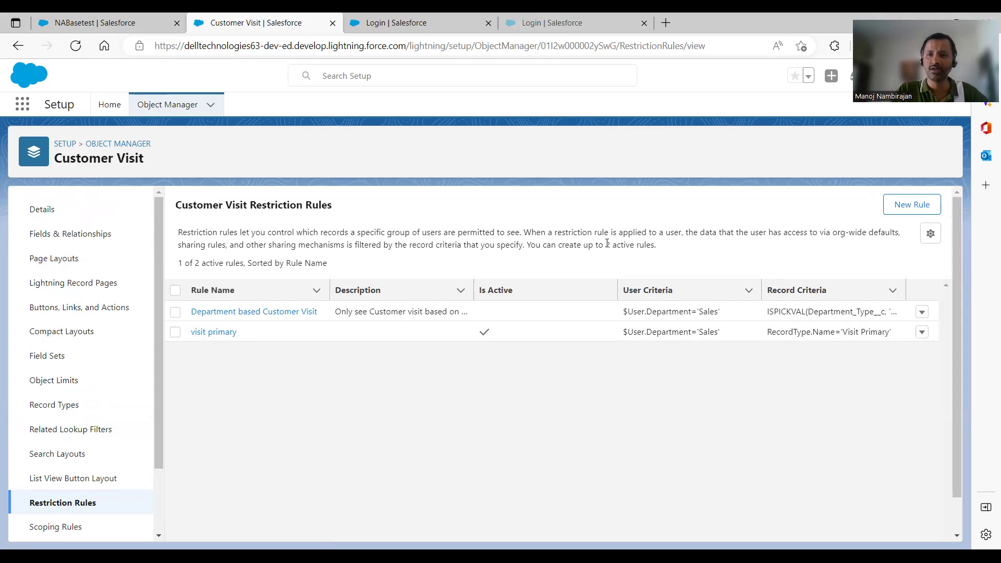
click(917, 205)
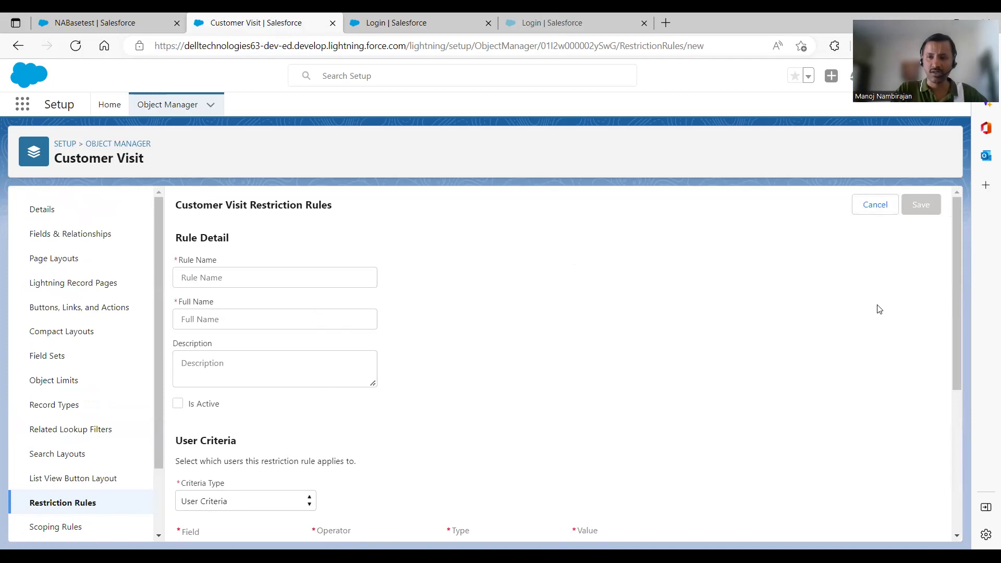
Browse the available User fields for the rule's user criteria without choosing one
drag(955, 305, 976, 379)
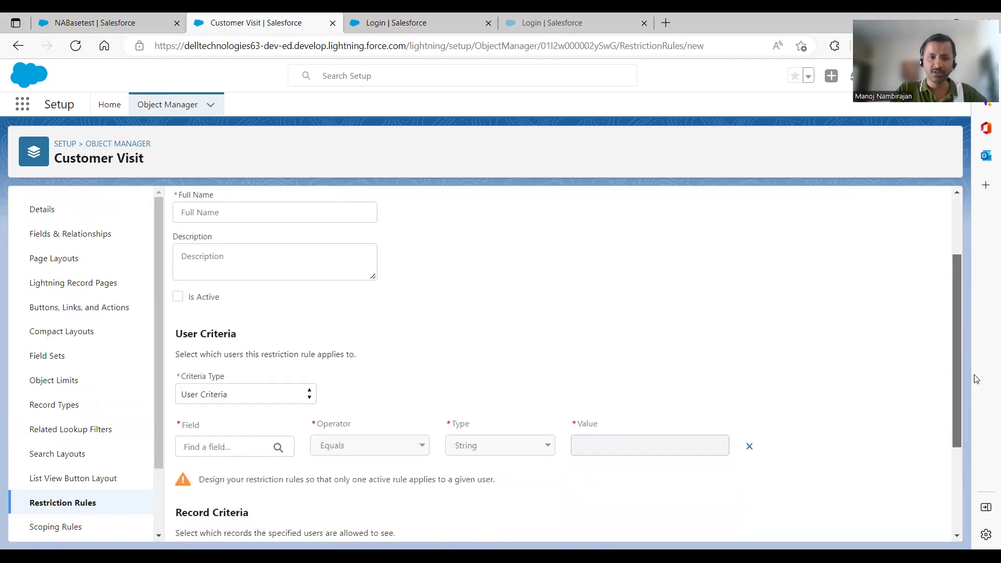
scroll(585, 334, down, 3)
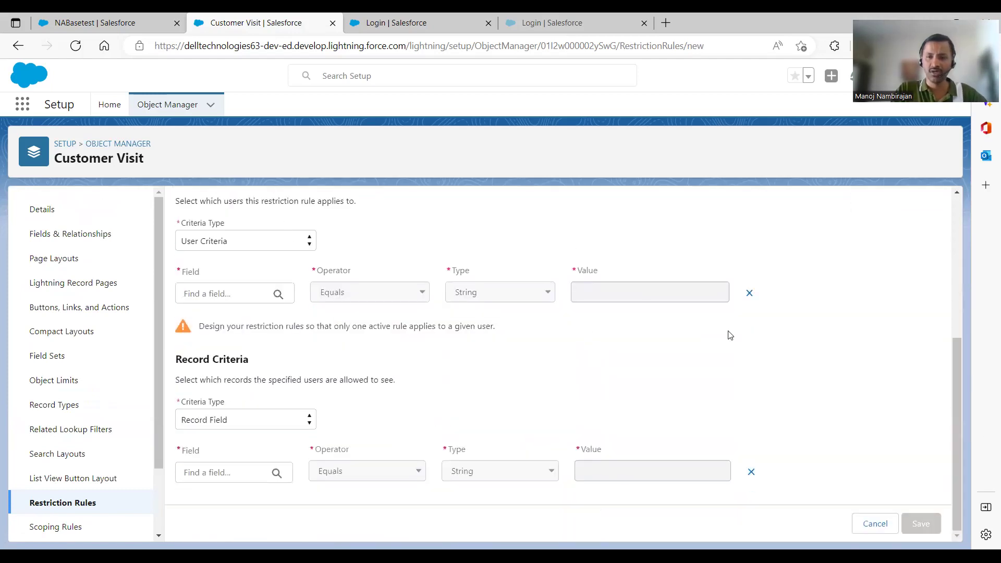
drag(954, 385, 950, 367)
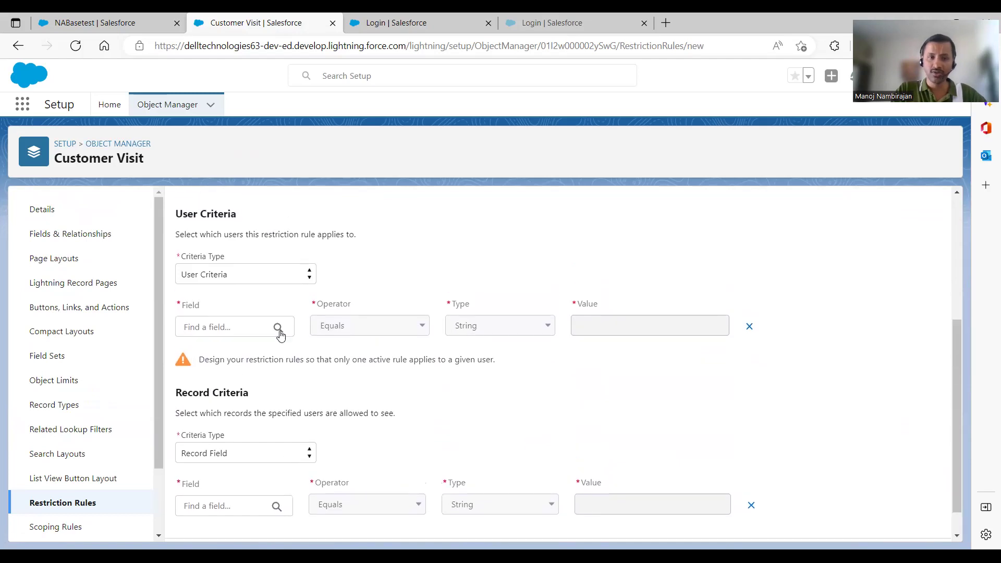
click(251, 282)
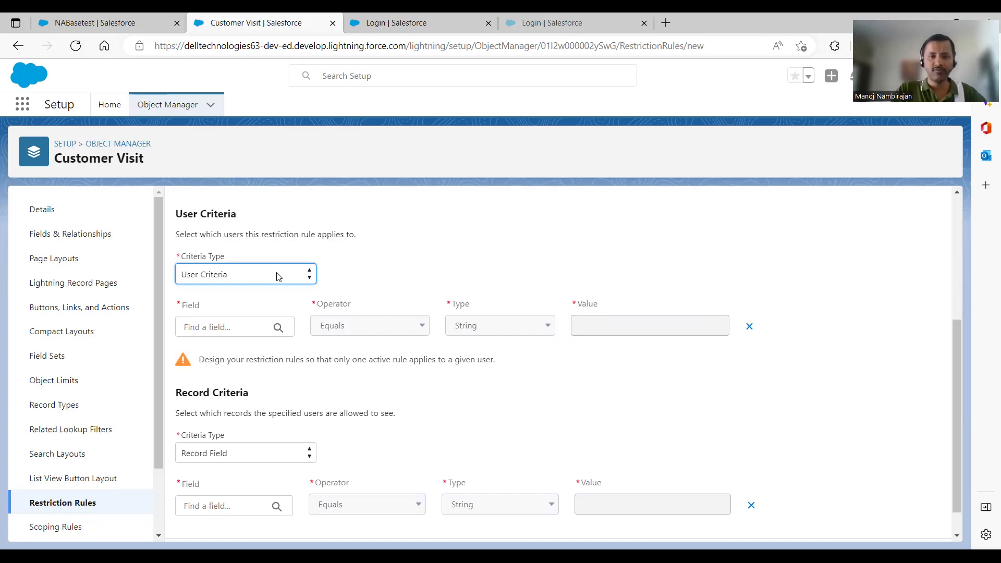
click(233, 334)
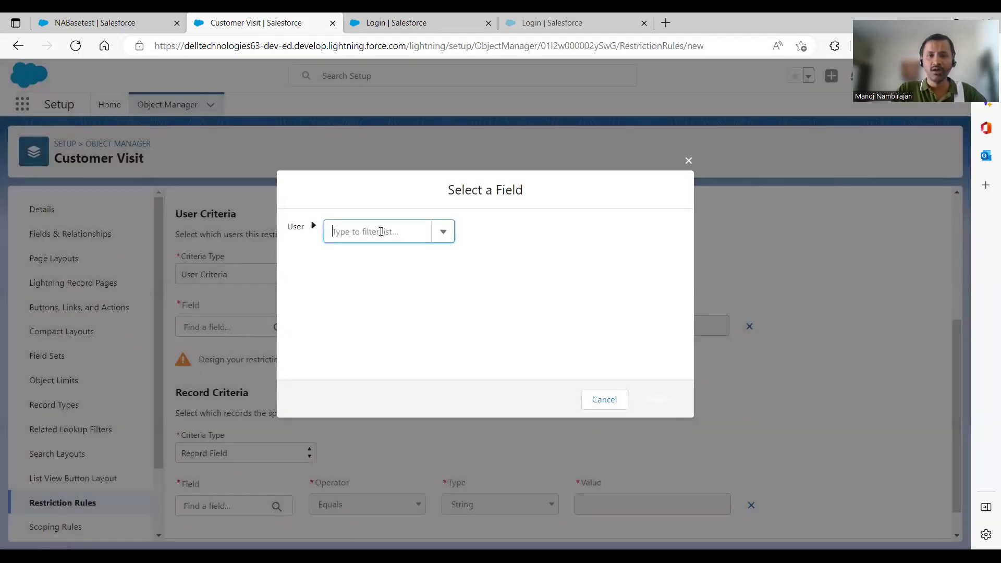
click(381, 232)
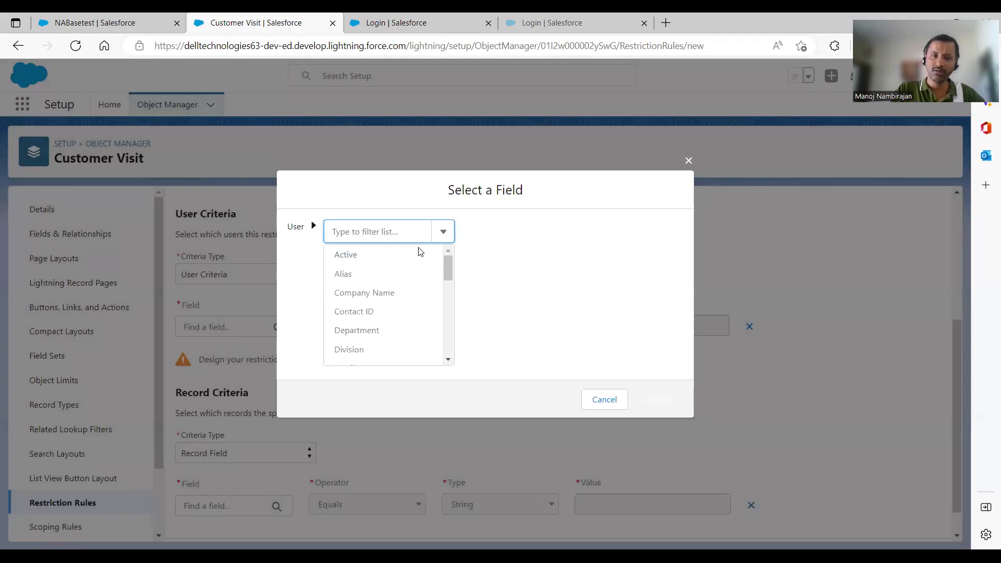
scroll(449, 266, down, 1)
scroll(451, 289, down, 5)
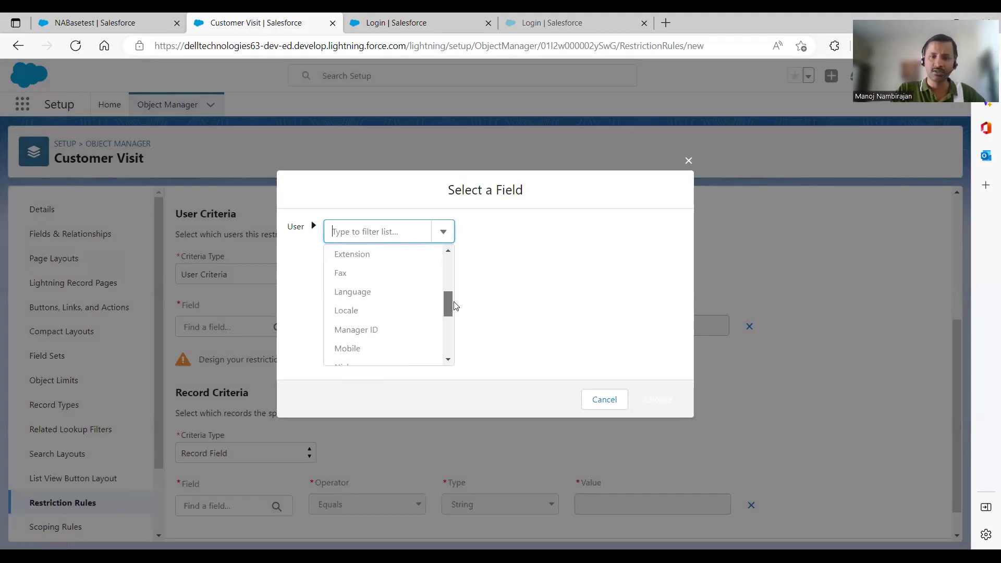
scroll(457, 328, down, 3)
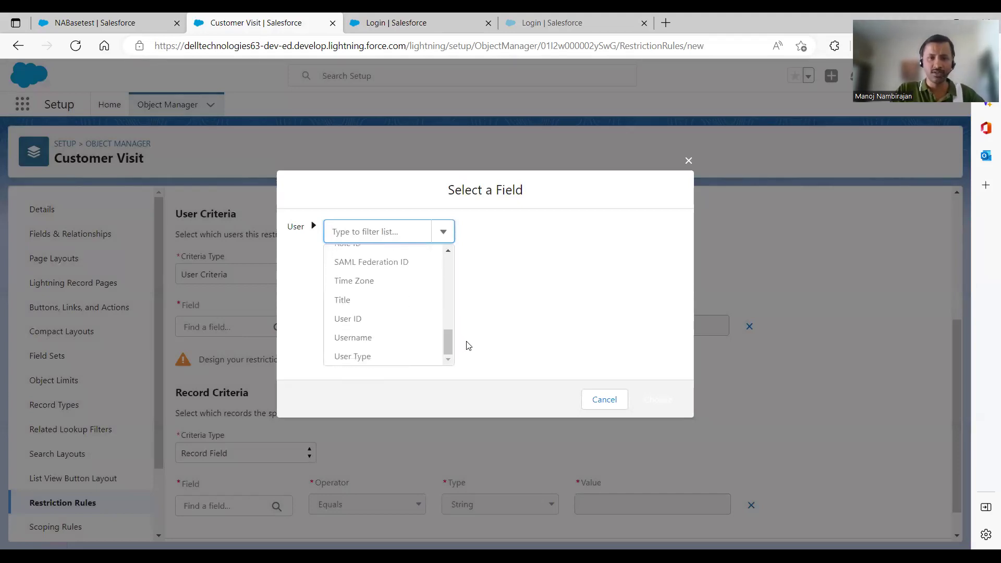
click(600, 399)
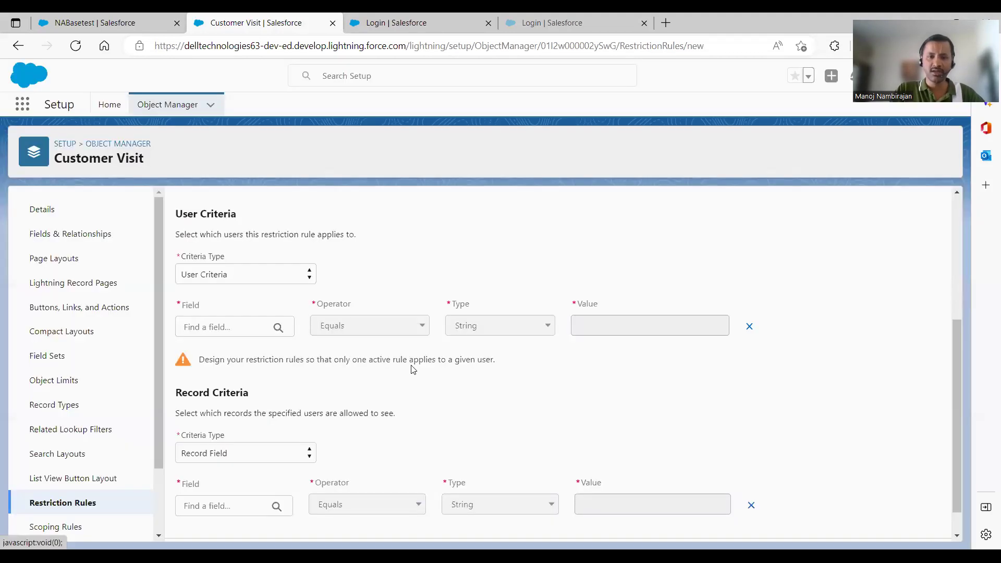
Set the user criteria field to Active ($User.IsActive), compared against Current User
click(257, 335)
click(366, 229)
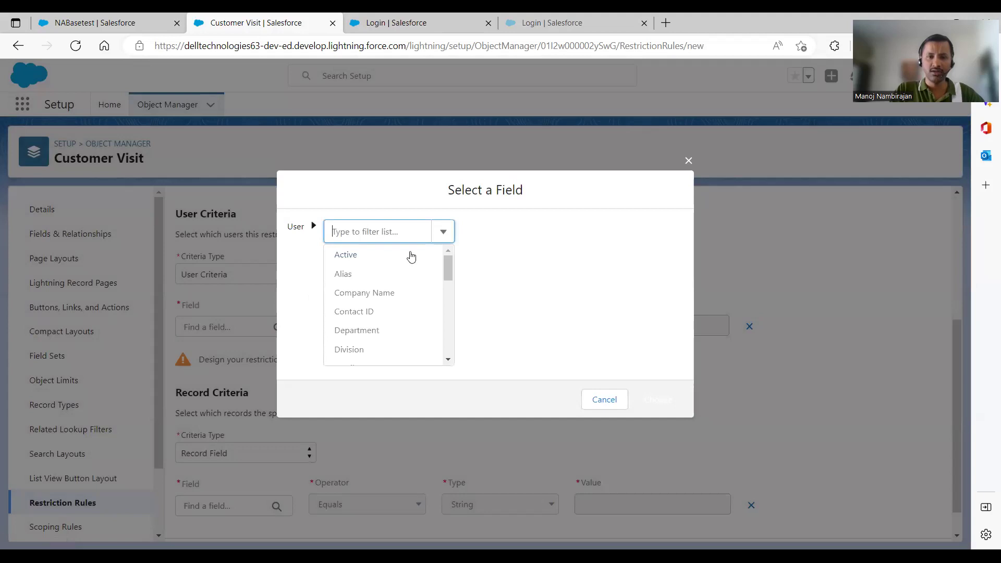
click(371, 256)
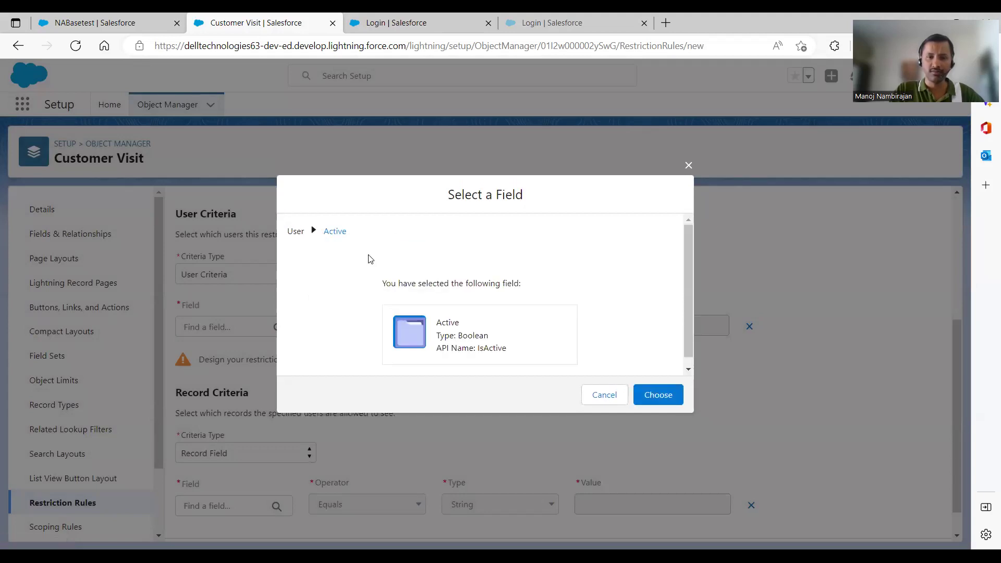
click(655, 396)
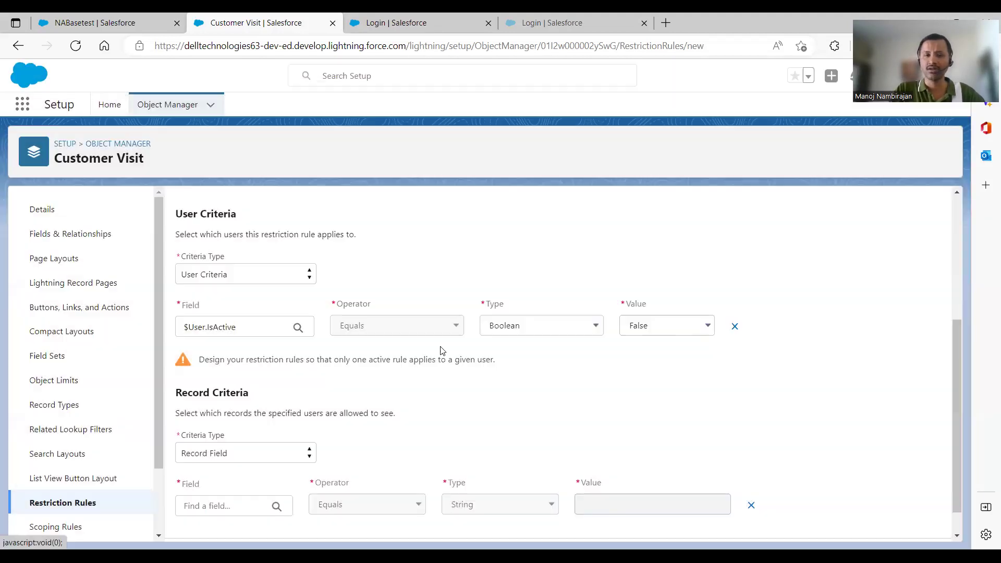
click(530, 336)
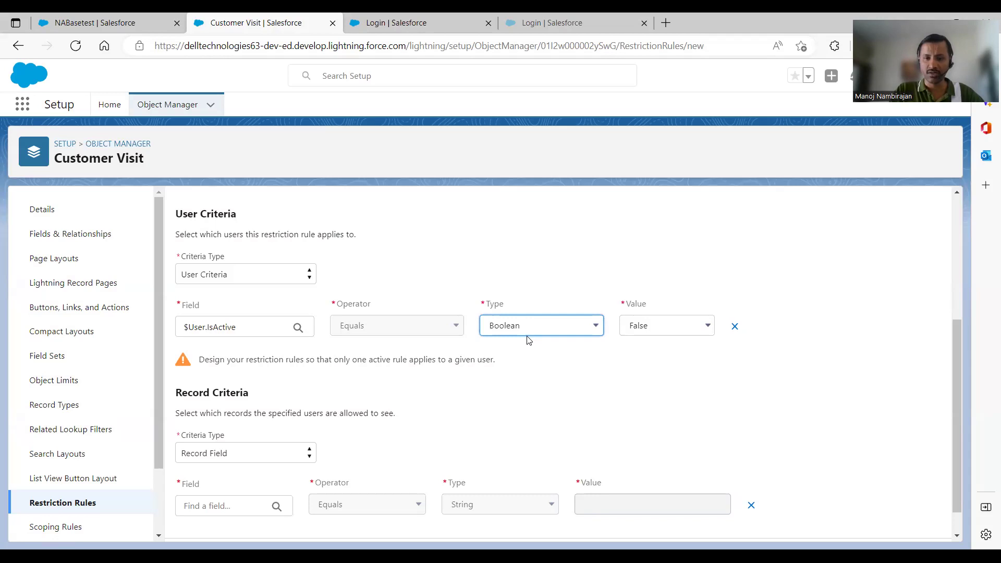
click(529, 350)
click(608, 330)
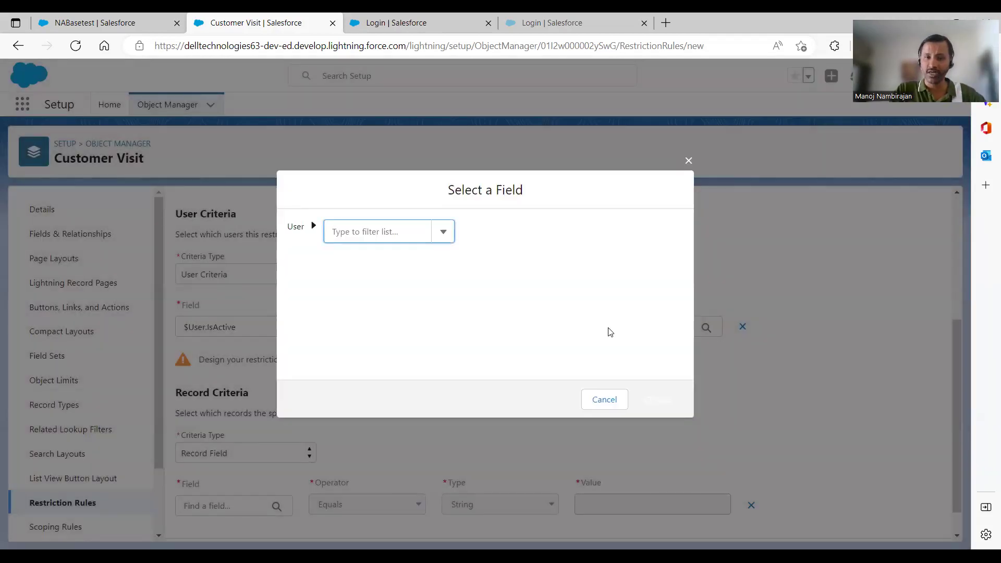
click(396, 235)
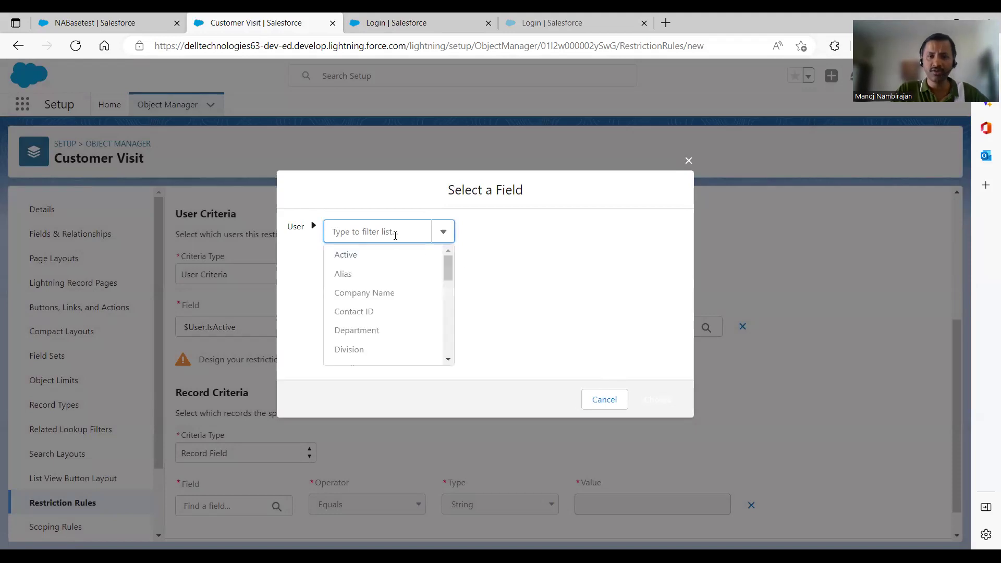
click(606, 399)
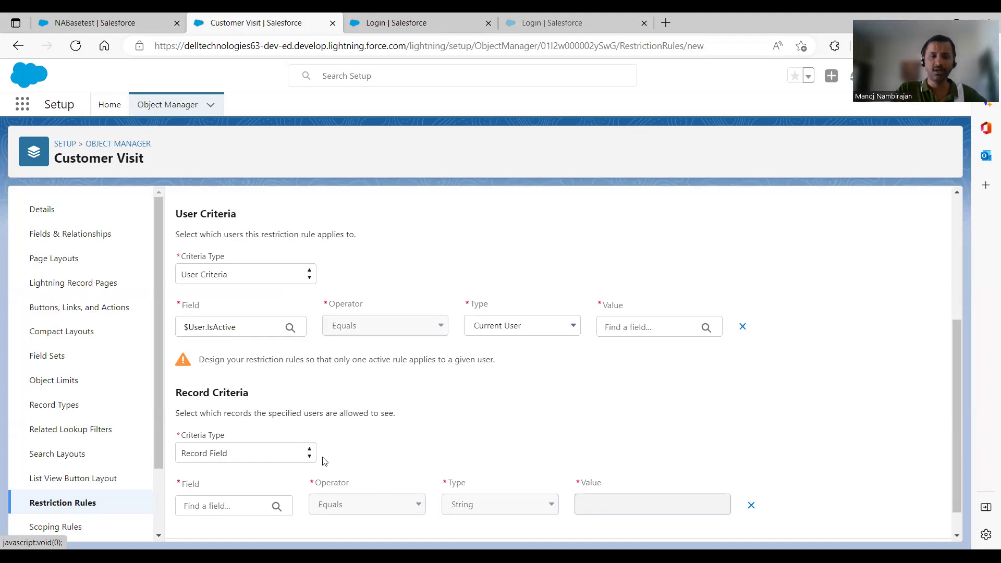
click(288, 454)
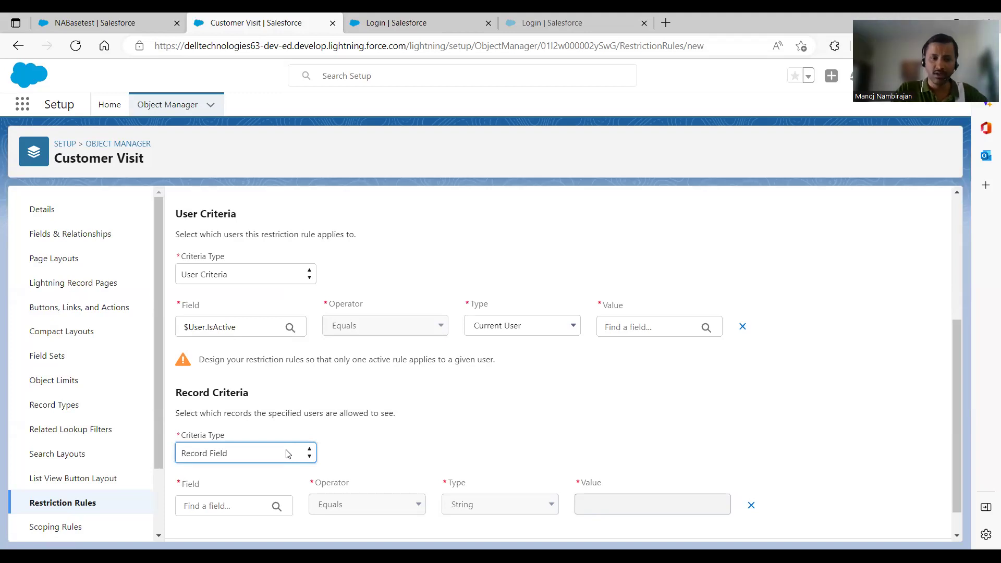
click(261, 507)
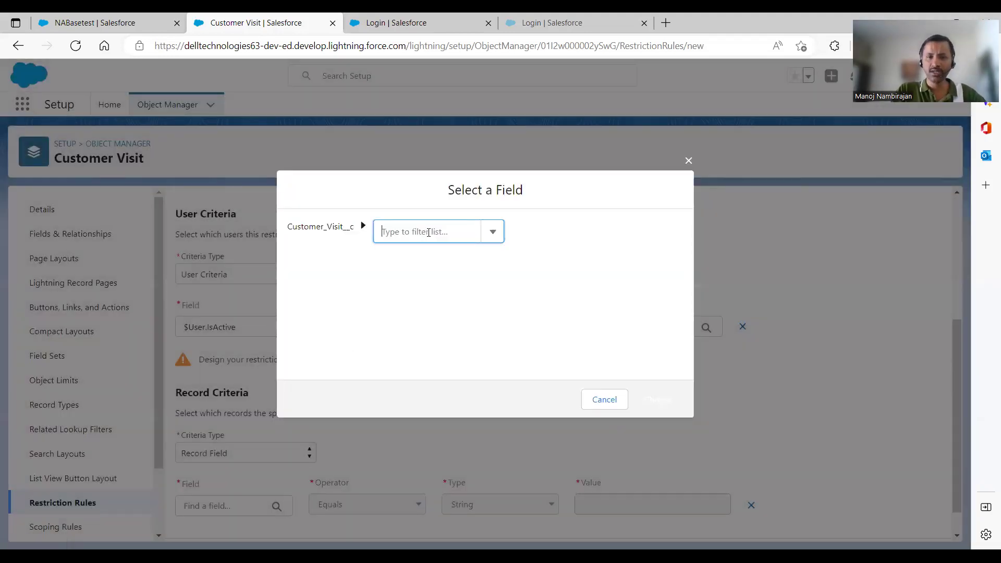
click(429, 233)
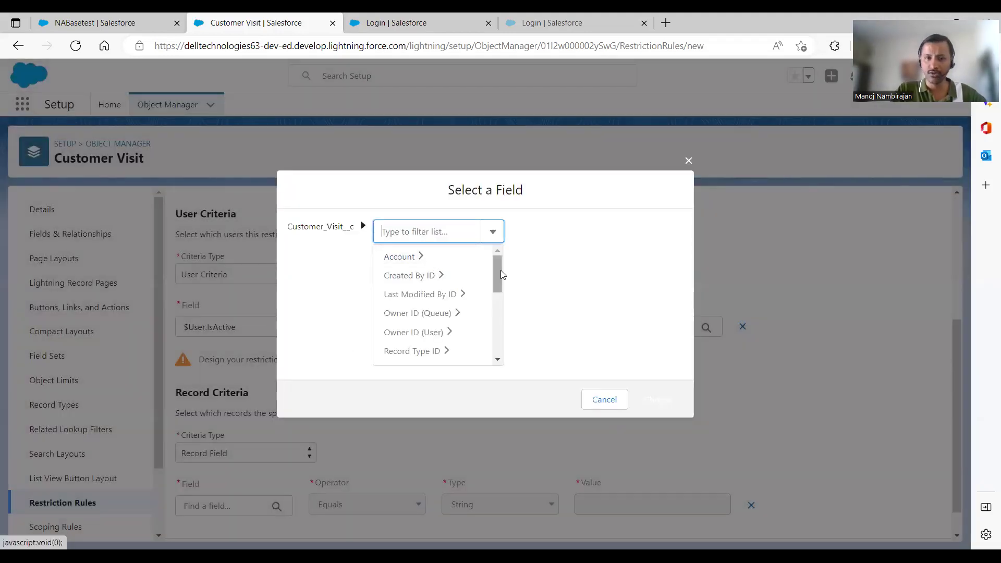
mouse_move(495, 272)
mouse_down()
mouse_move(509, 328)
mouse_move(504, 261)
mouse_up()
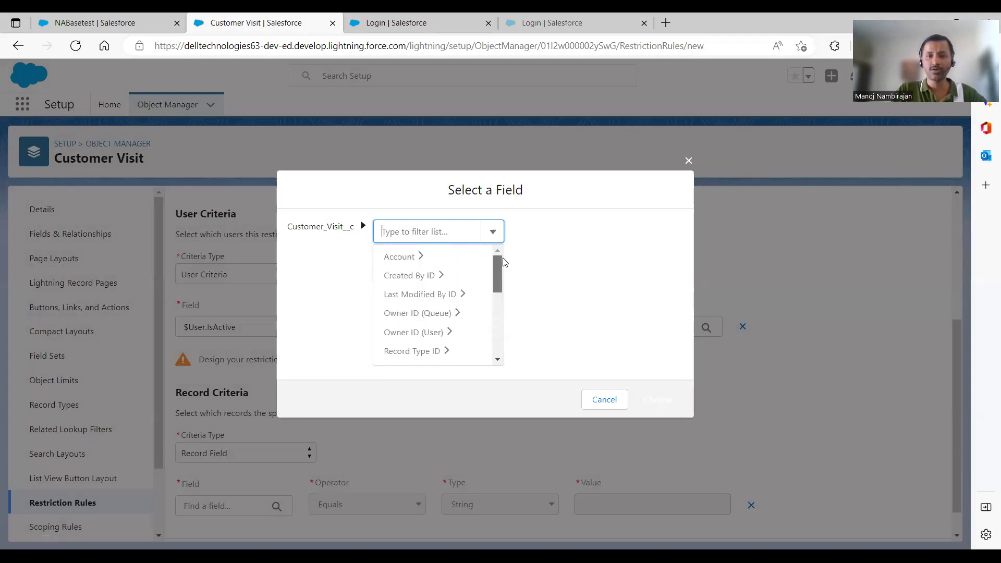
click(437, 262)
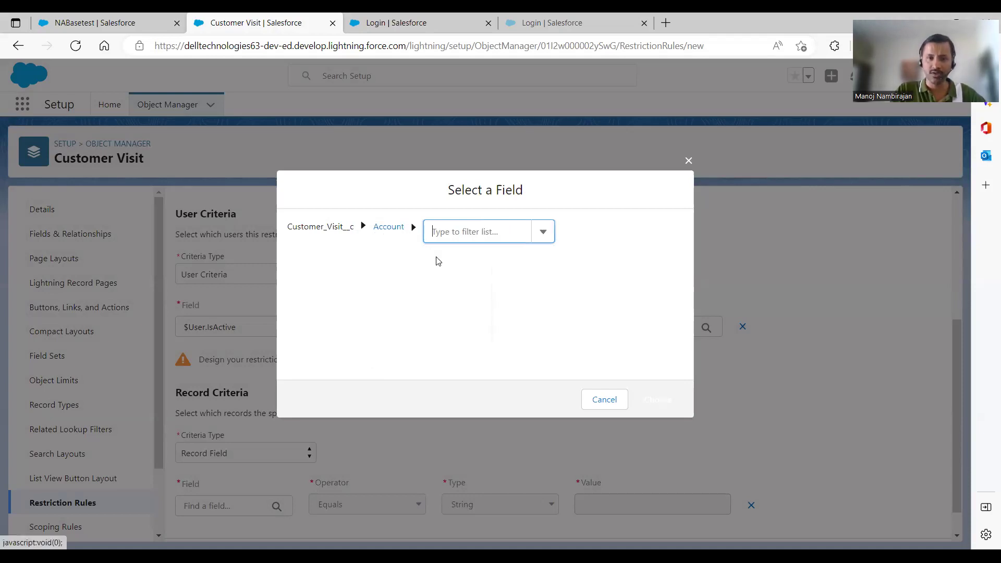
click(455, 236)
click(454, 235)
click(455, 236)
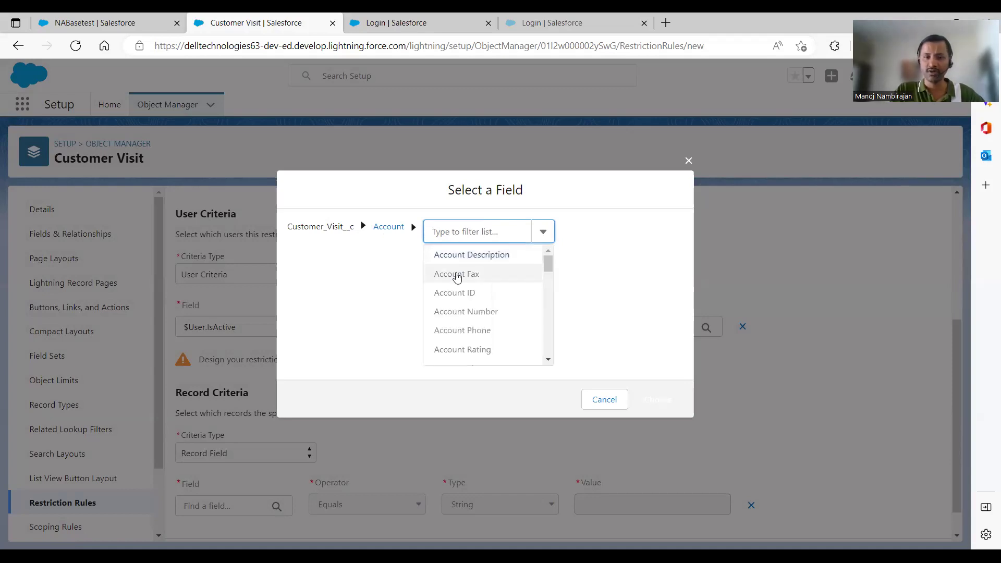
click(620, 306)
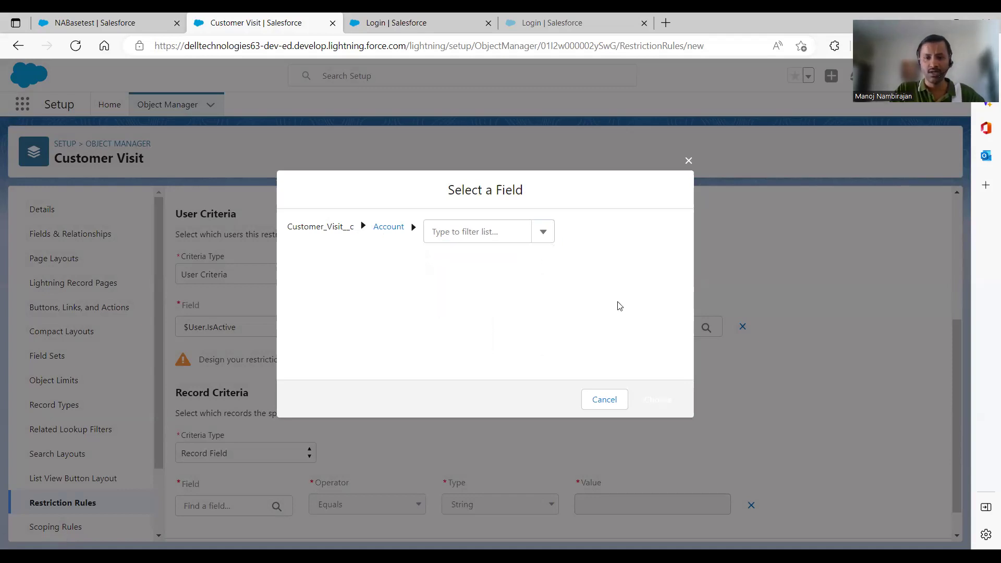
click(613, 401)
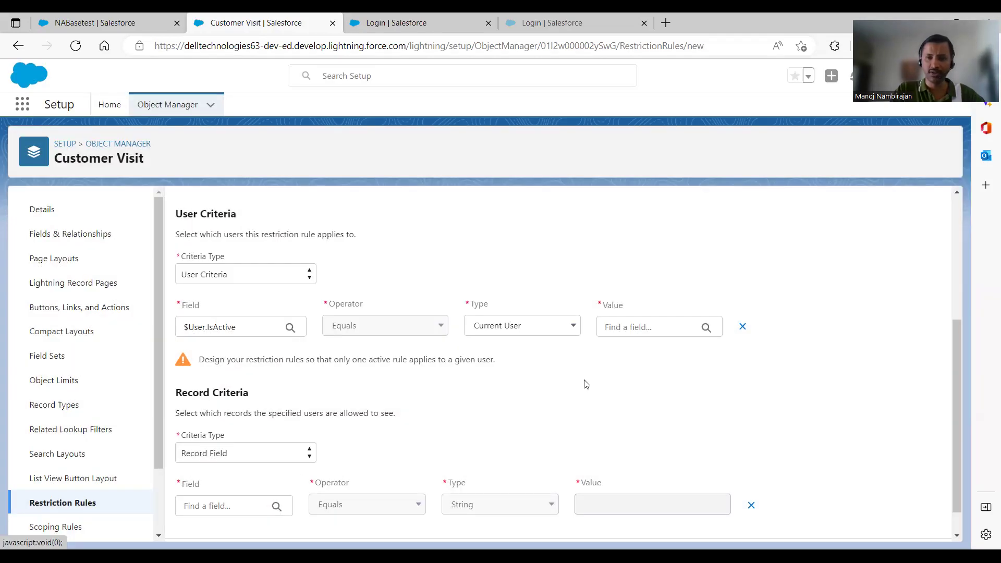
scroll(956, 386, down, 1)
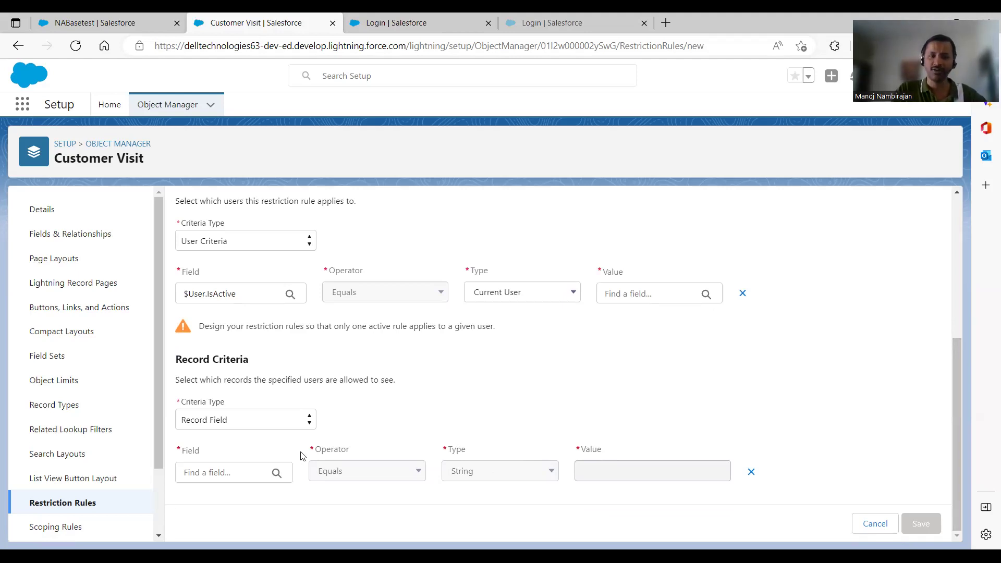
Drop the new rule and review the visit primary rule's Sales department and Visit Primary criteria
click(72, 504)
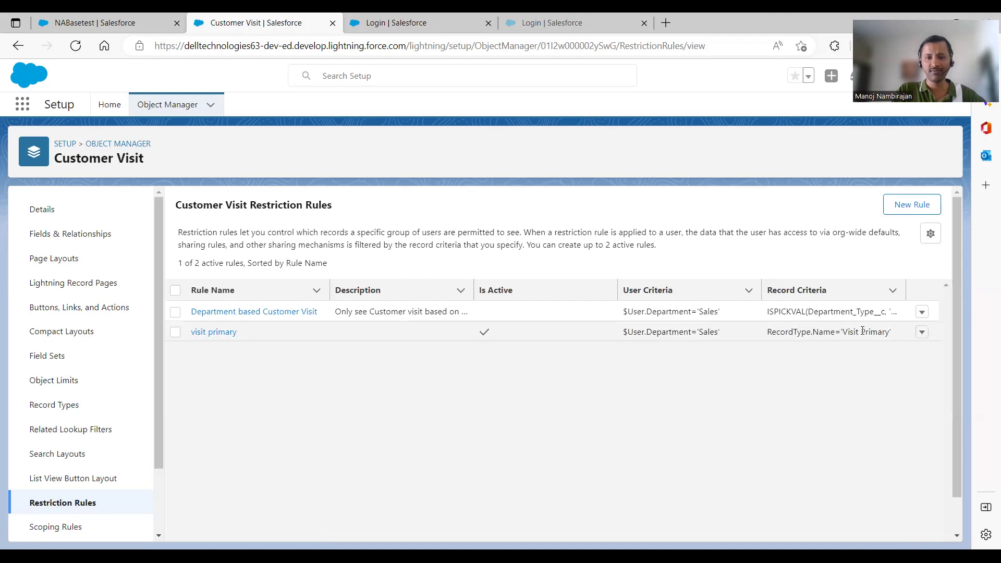
click(922, 332)
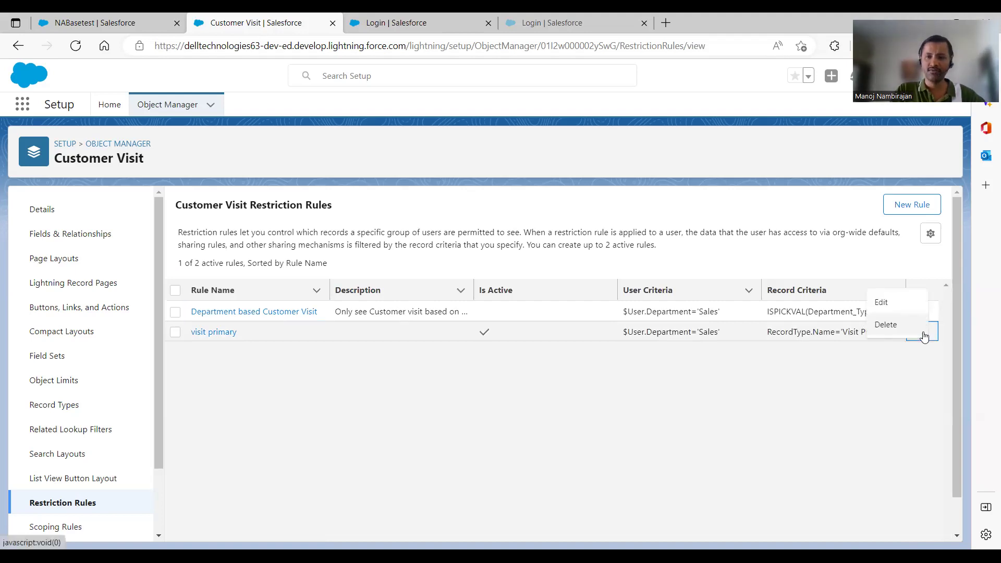
click(887, 304)
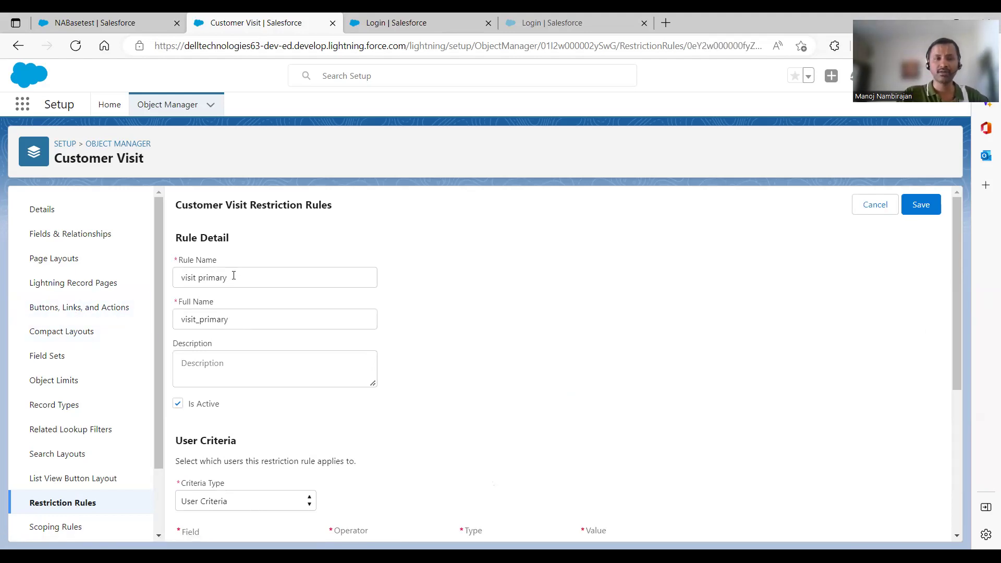
drag(957, 312, 970, 416)
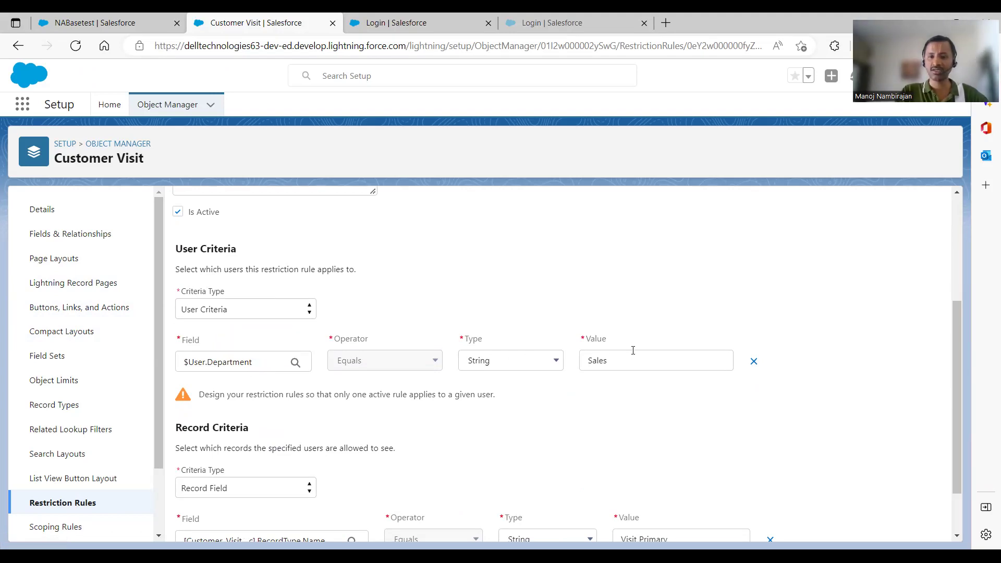
drag(957, 345, 969, 381)
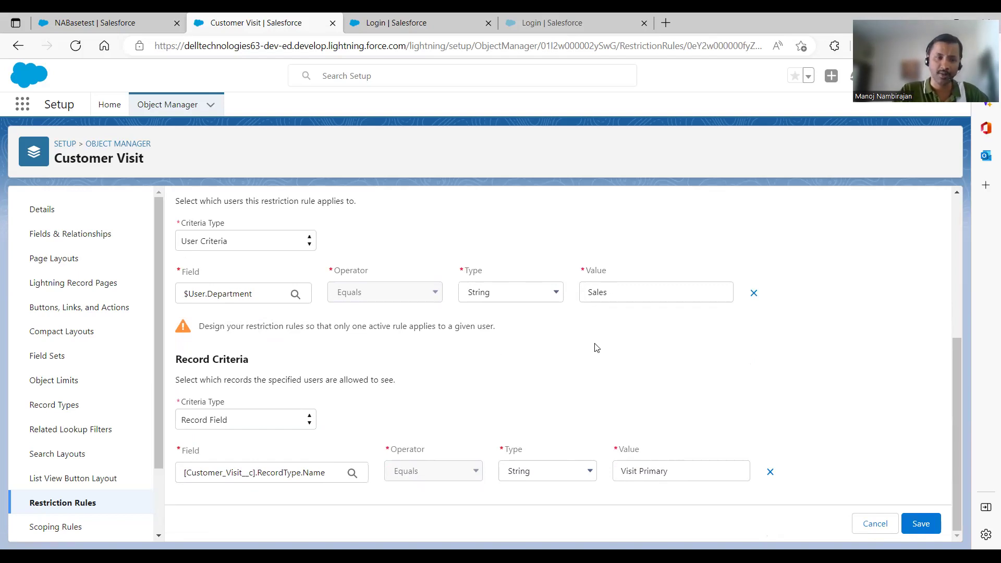
click(32, 509)
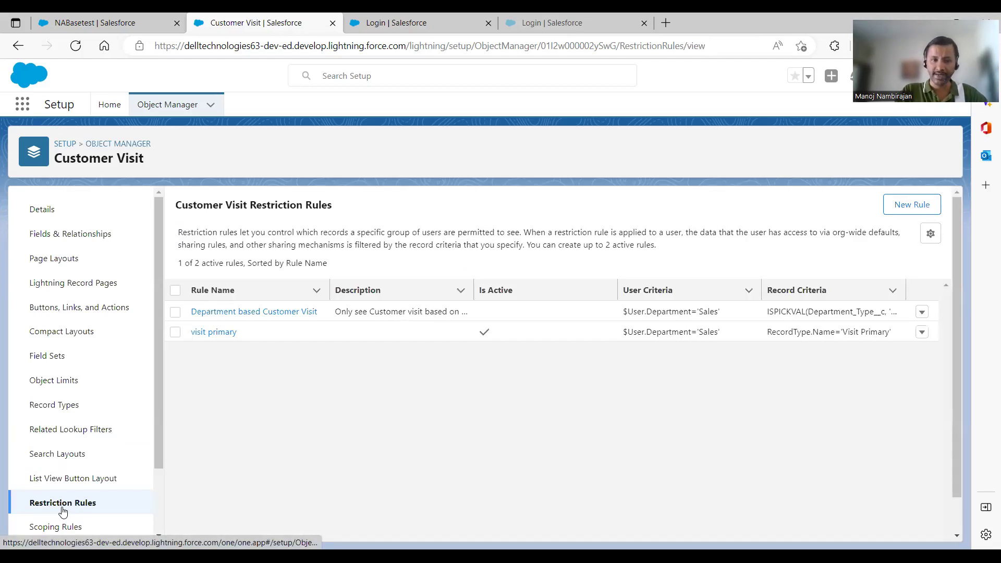
Open the Department based Customer Visit restriction rule for editing and review its criteria
click(921, 315)
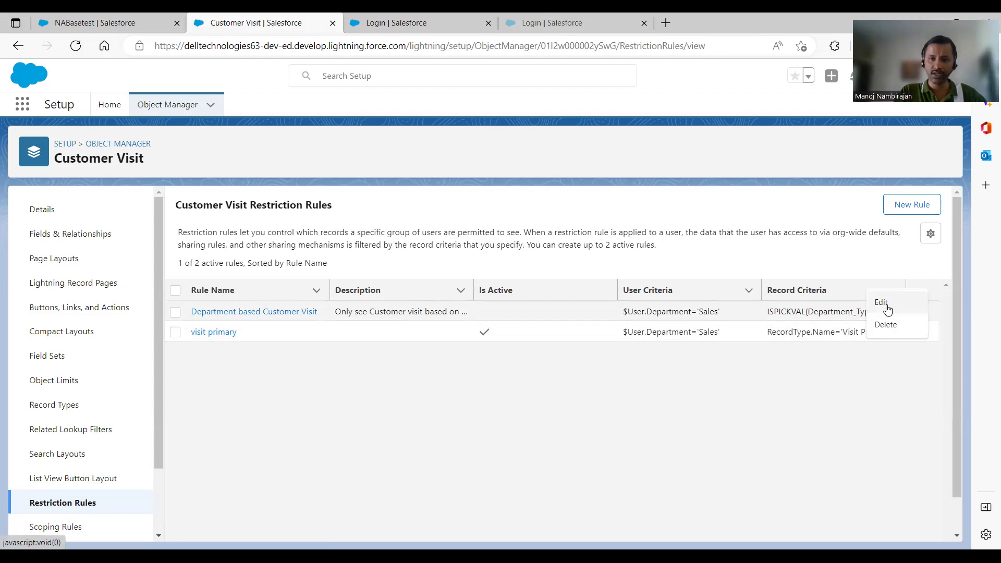
click(887, 306)
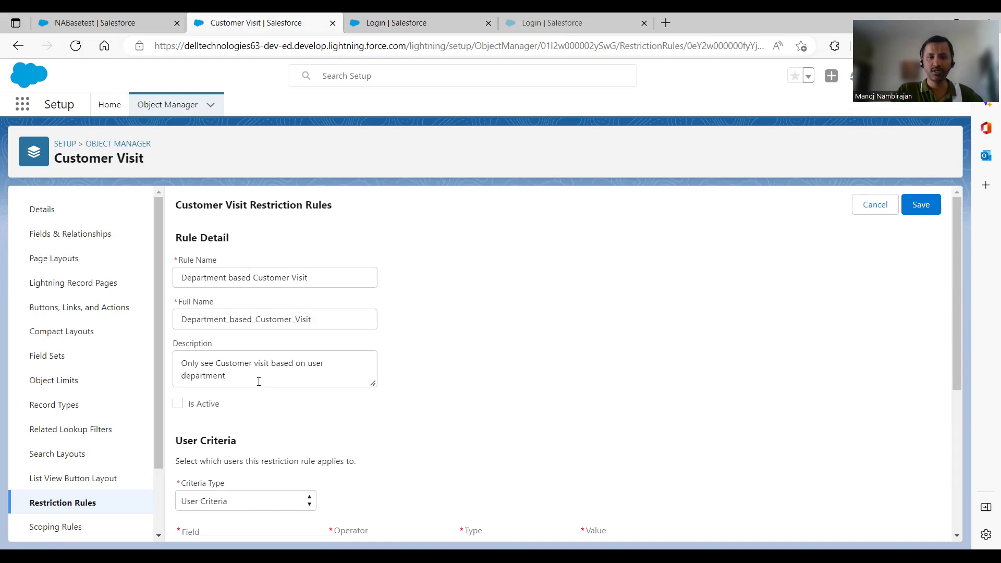
drag(958, 334, 963, 433)
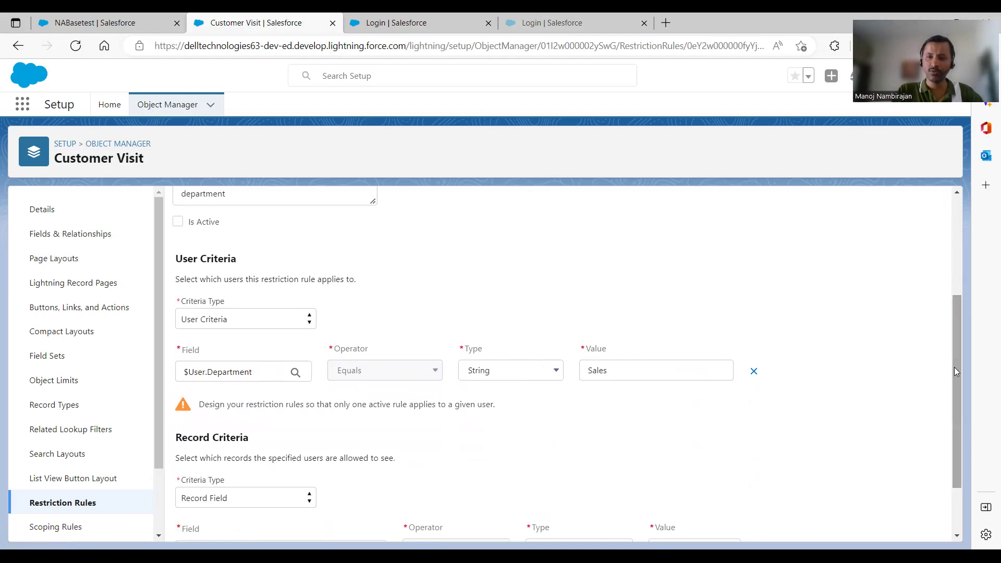
drag(958, 373, 960, 426)
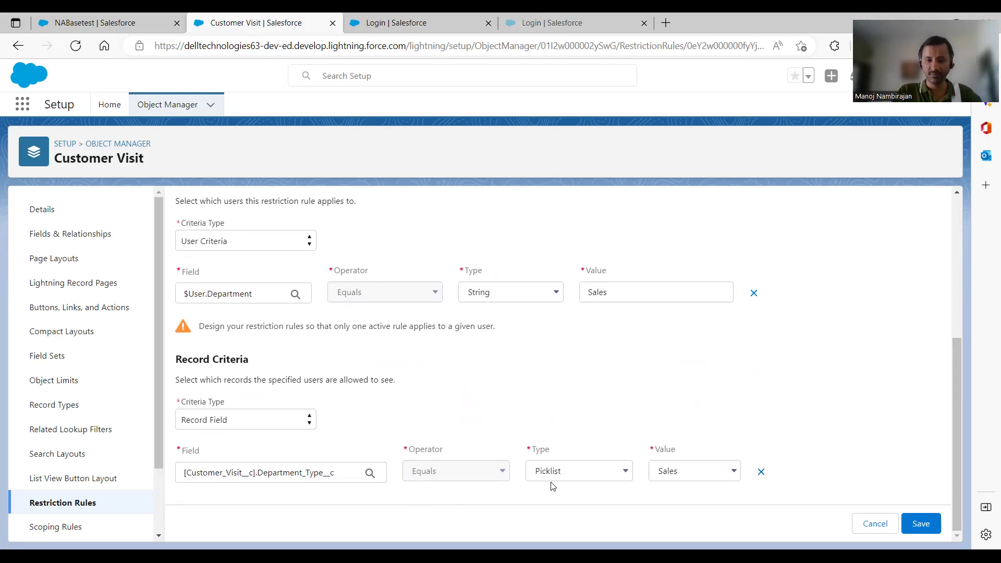
Try Field Reference for the record criteria, then revert to Picklist with value Sales
click(611, 473)
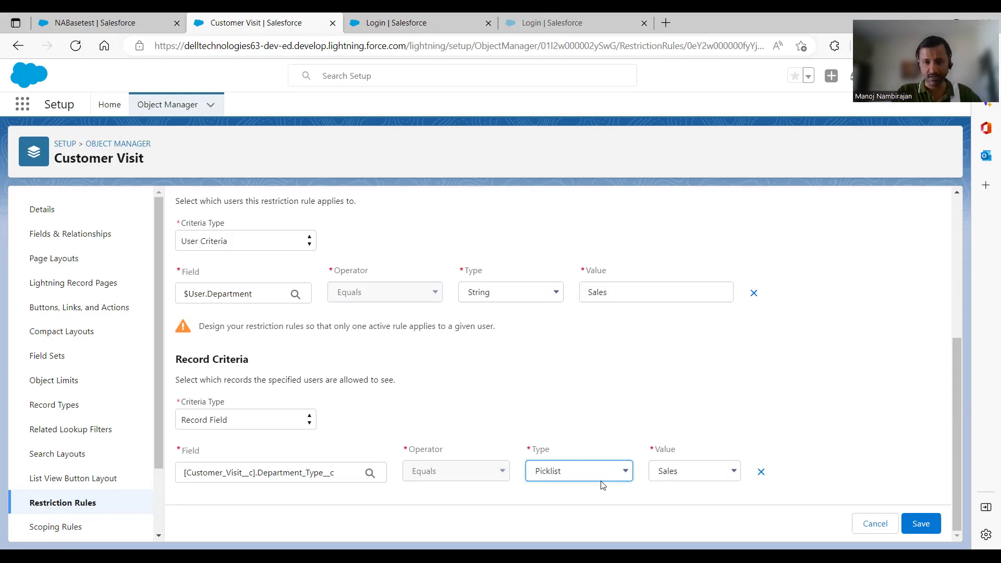
click(603, 485)
click(665, 472)
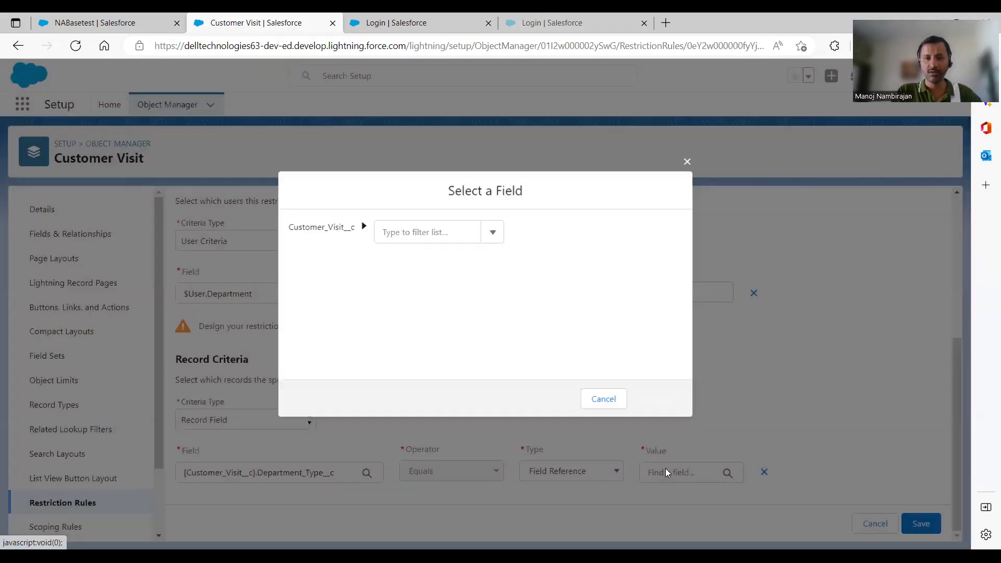
click(451, 235)
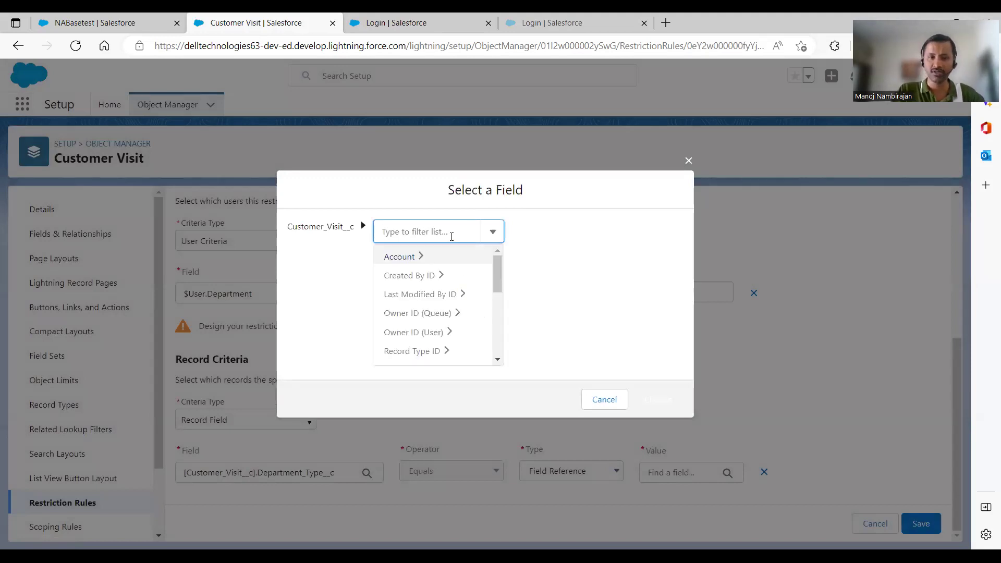
click(604, 406)
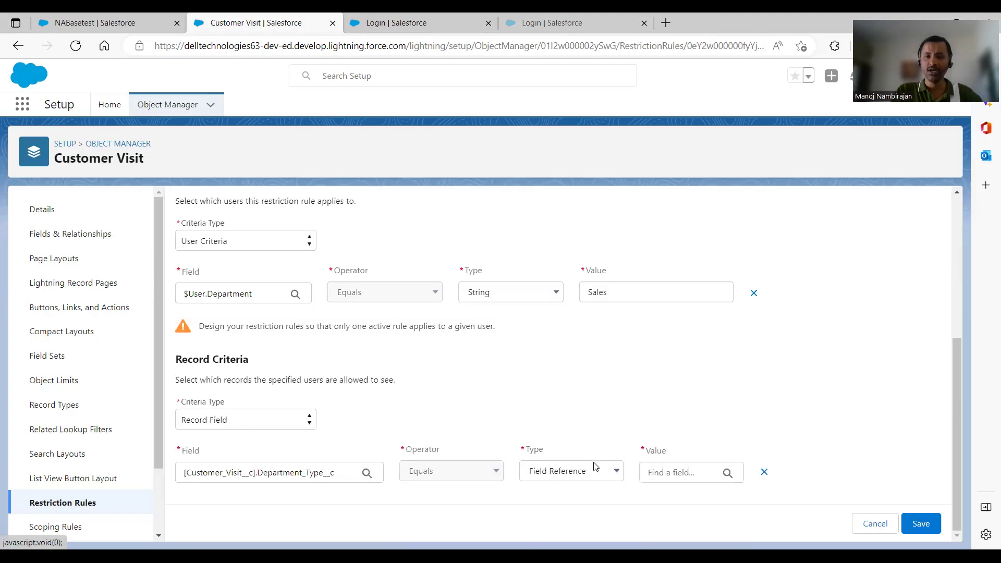
click(598, 471)
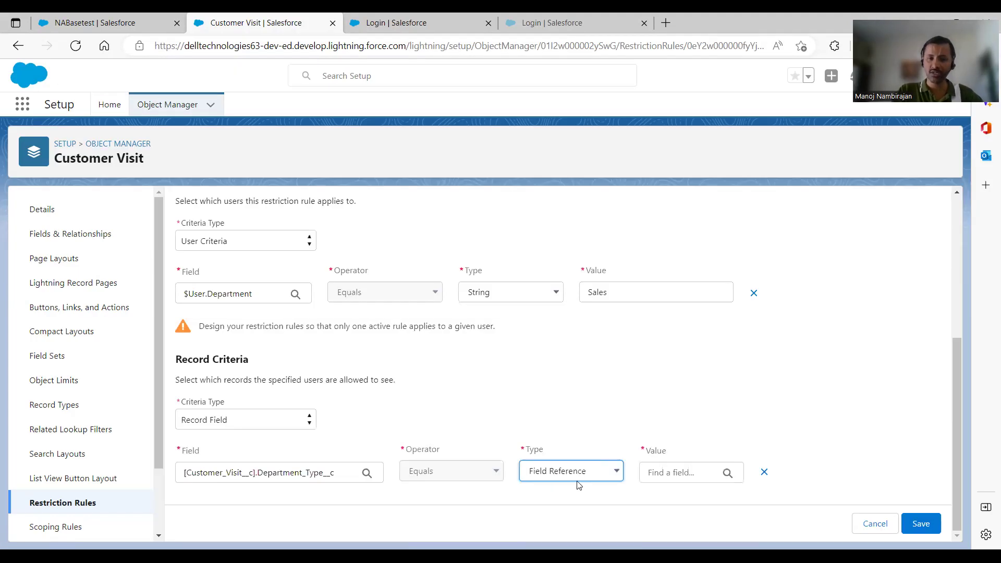
key(Down)
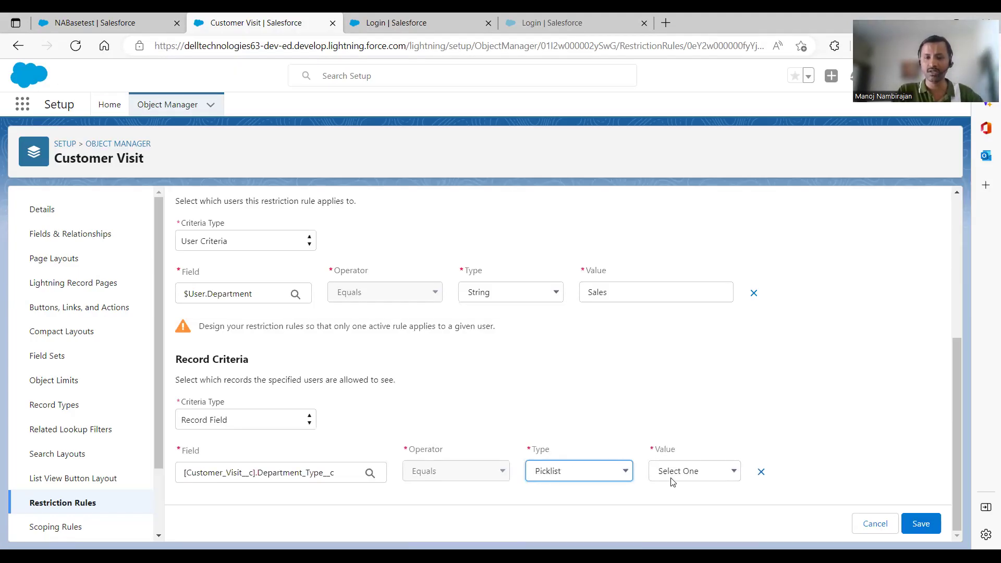
key(Tab)
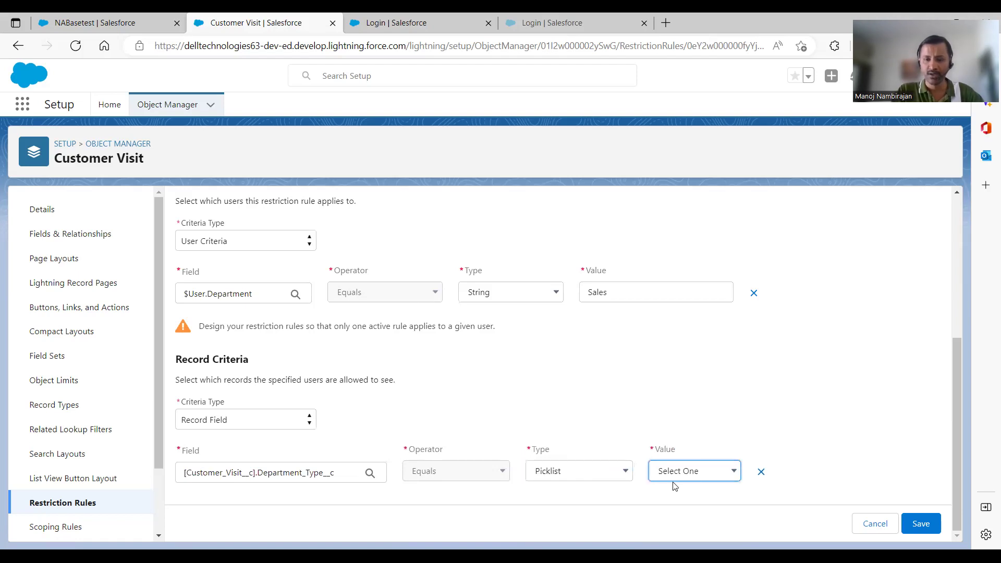
key(Down)
Cancel the rule edits and return to the Customer Visit restriction rules list
click(874, 527)
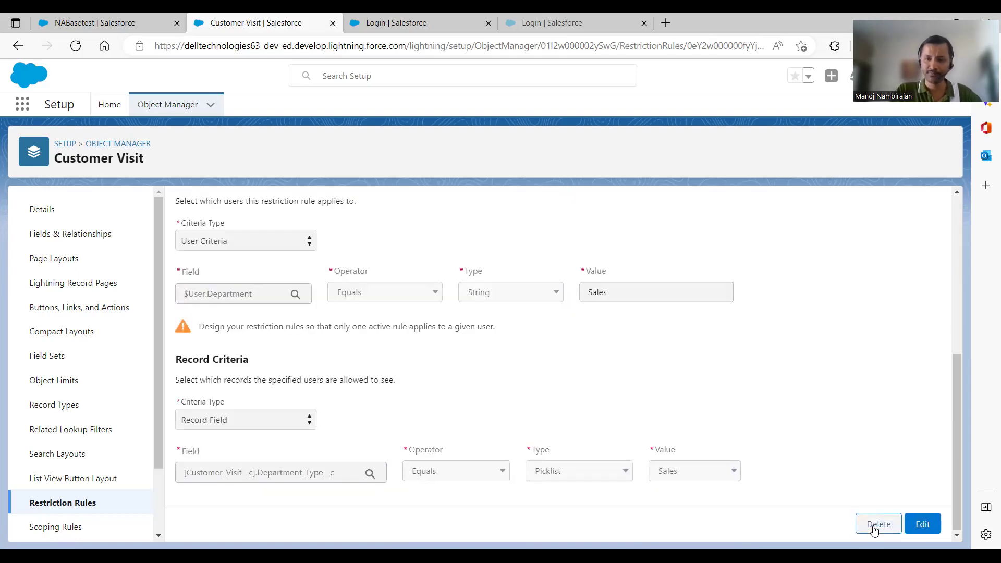
drag(955, 450, 956, 339)
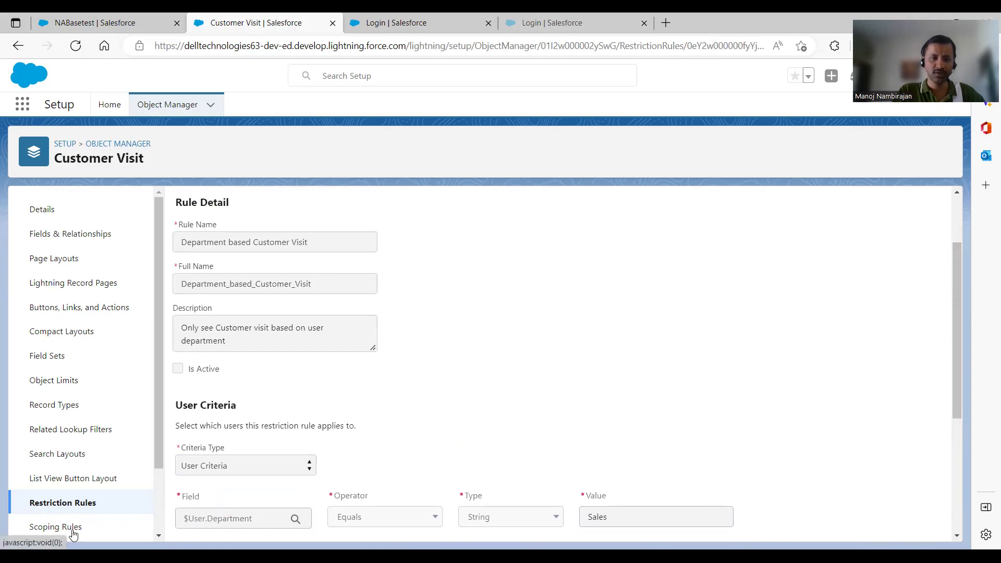
click(65, 504)
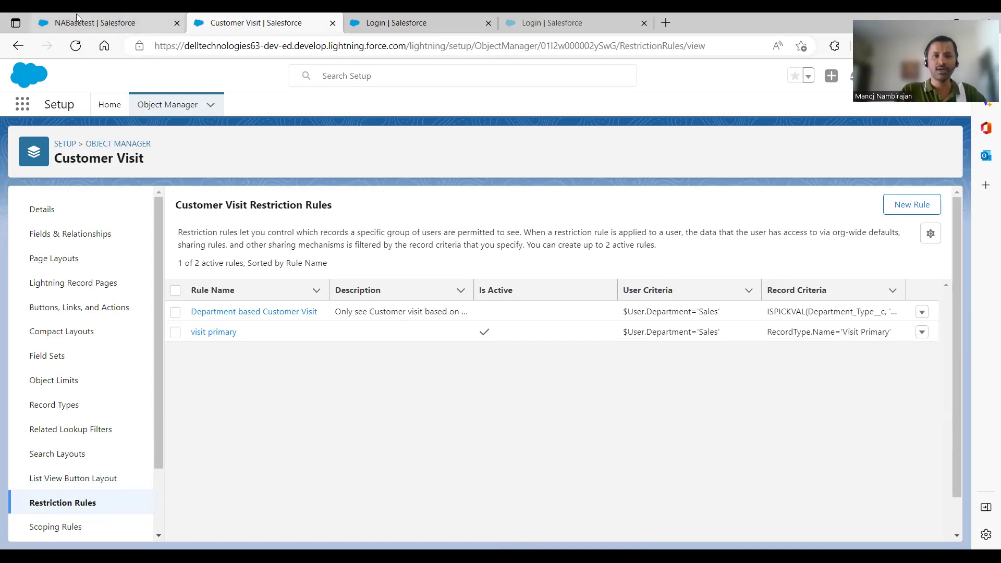
Recheck Customer Visit's settings in Sharing Settings, then return to the NABasetest account tab
click(109, 104)
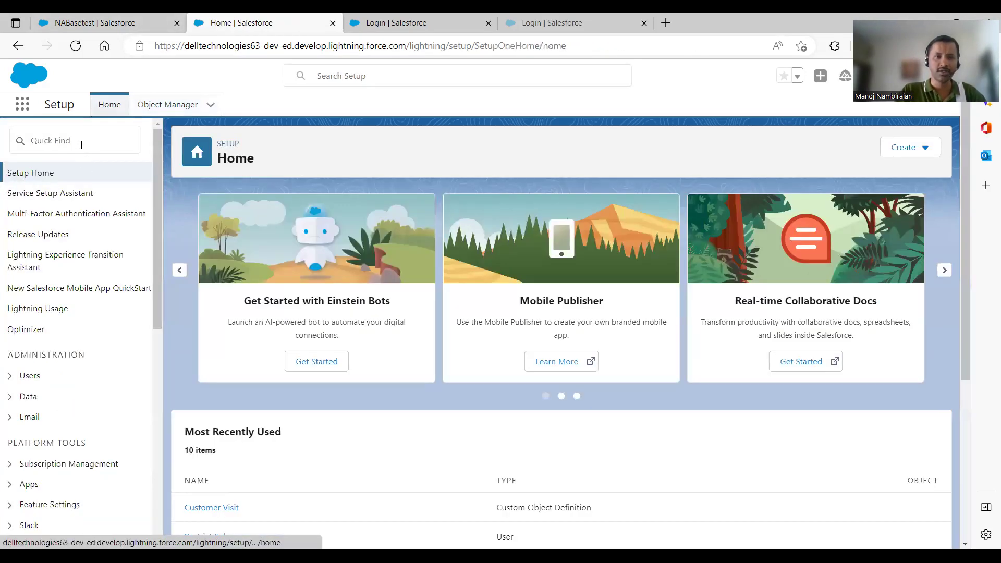
click(82, 145)
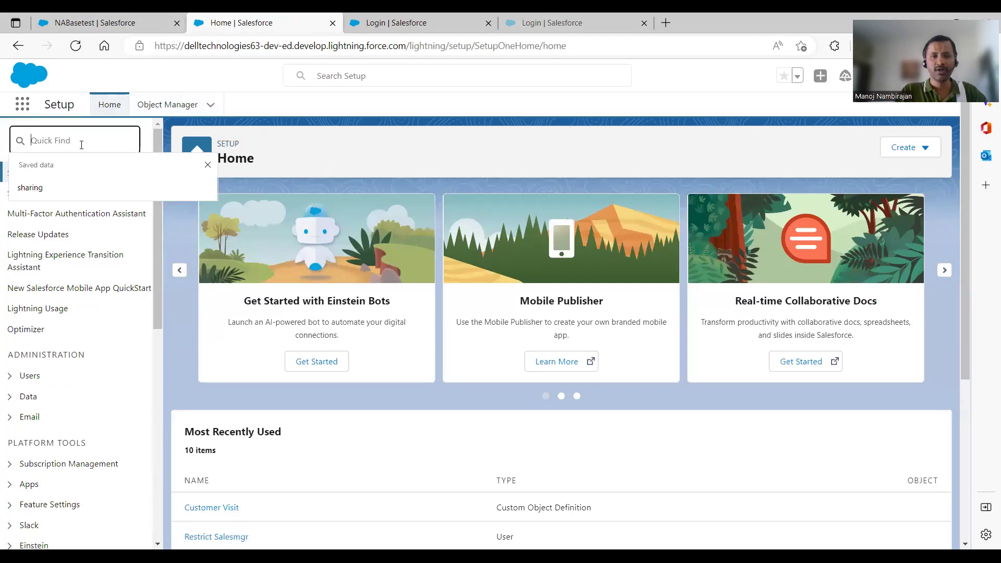
text(sharing)
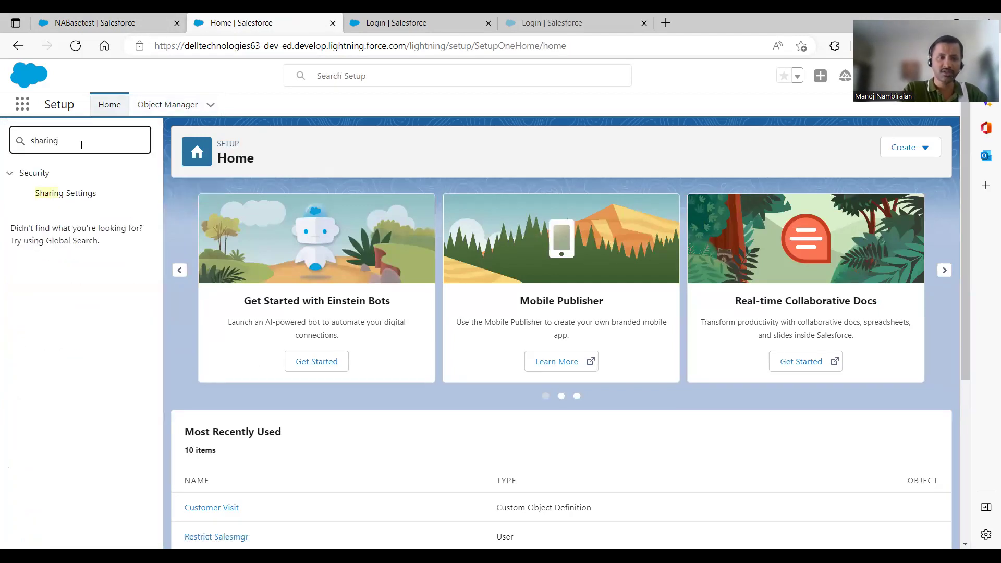
click(81, 193)
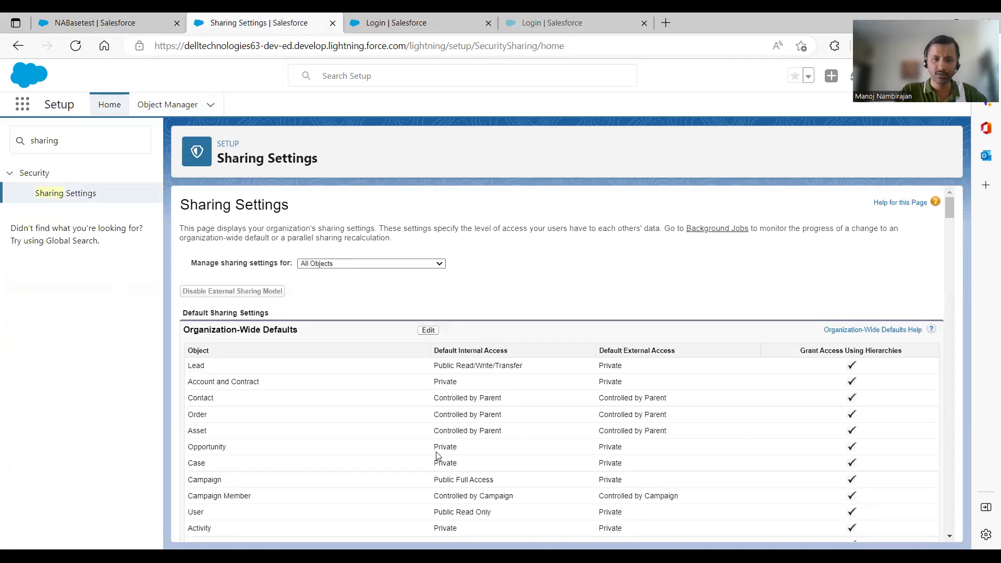
click(368, 450)
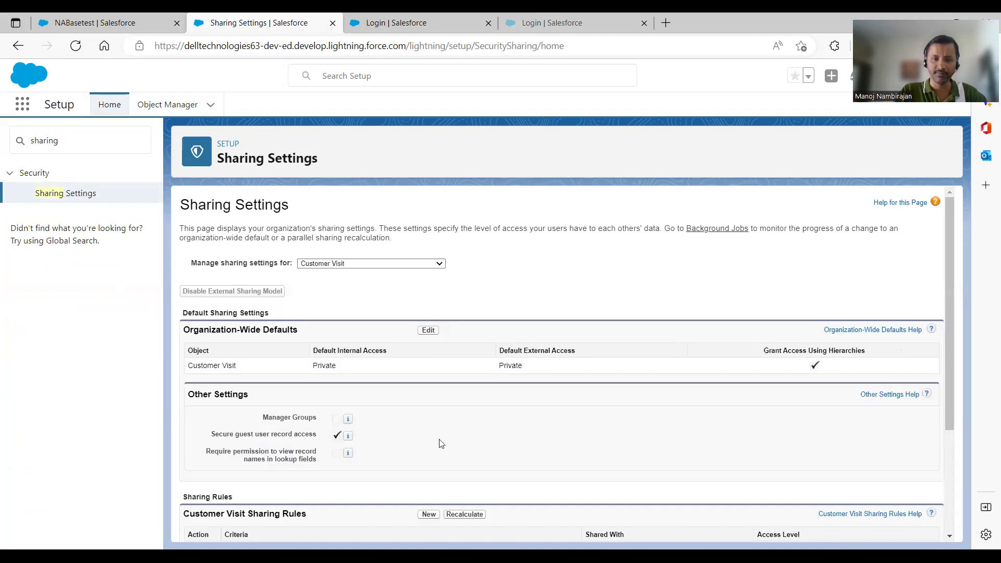
scroll(949, 344, down, 3)
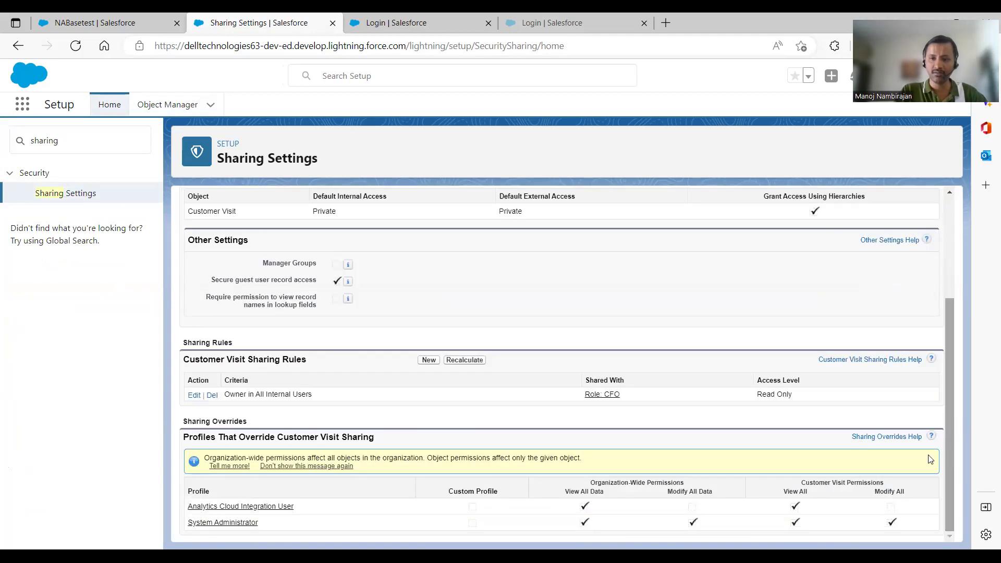
scroll(952, 370, up, 3)
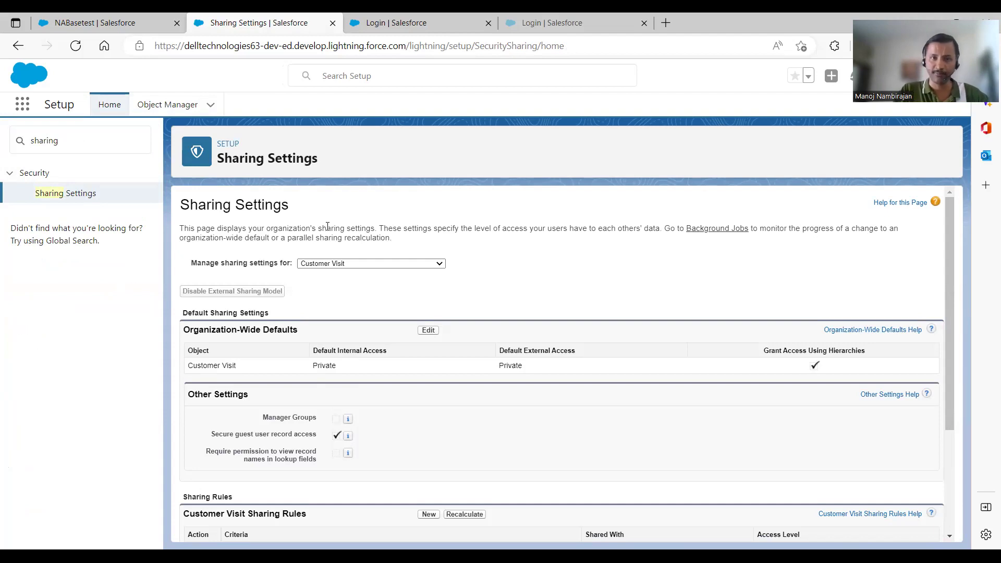
click(76, 19)
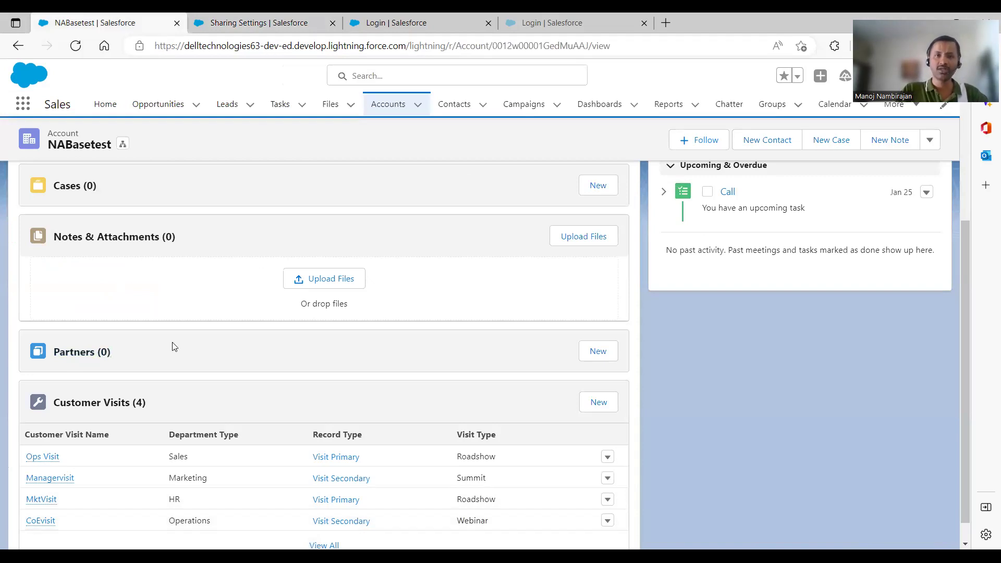
Log in as the first sales test user with their password, skipping phone registration
click(433, 20)
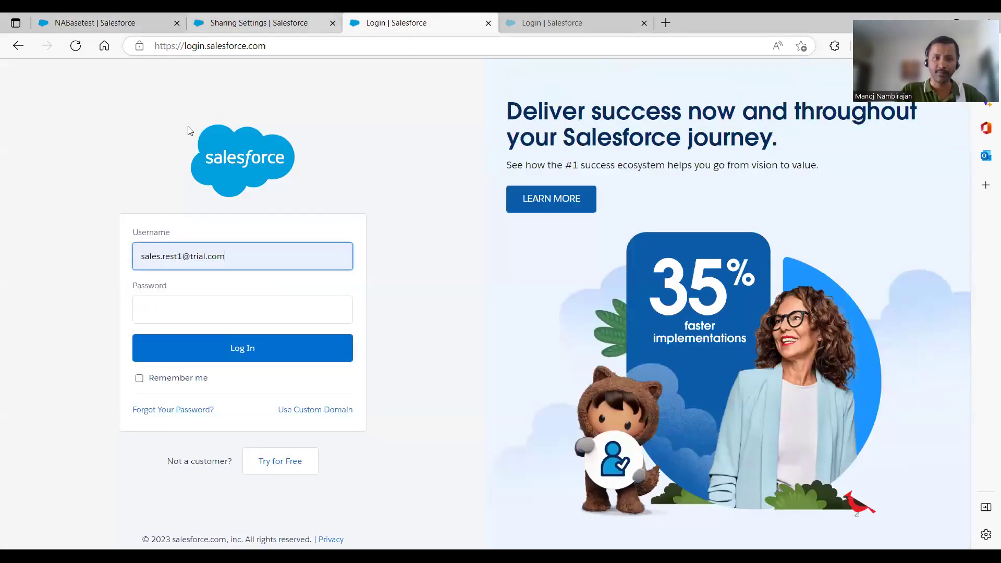
click(213, 306)
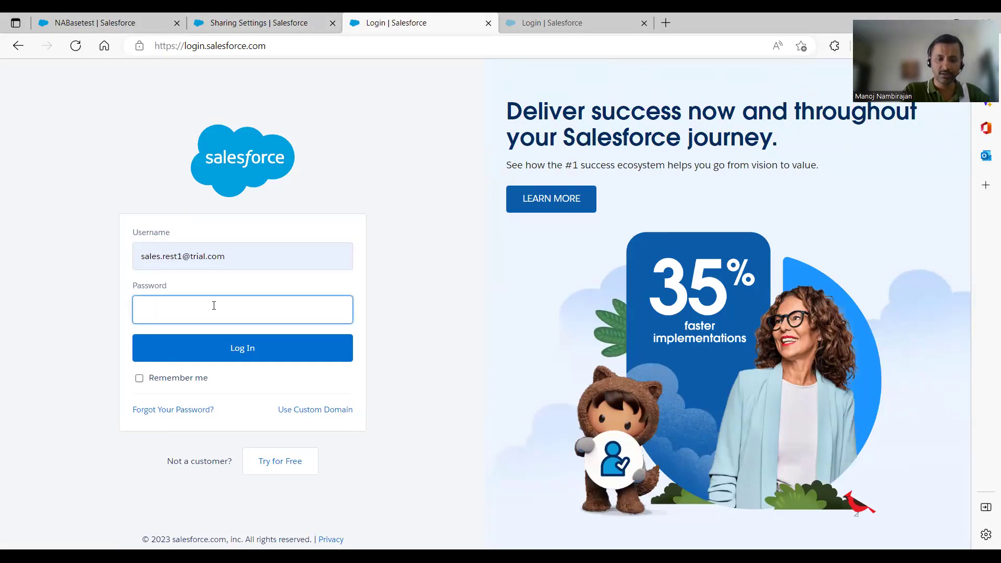
text(s)
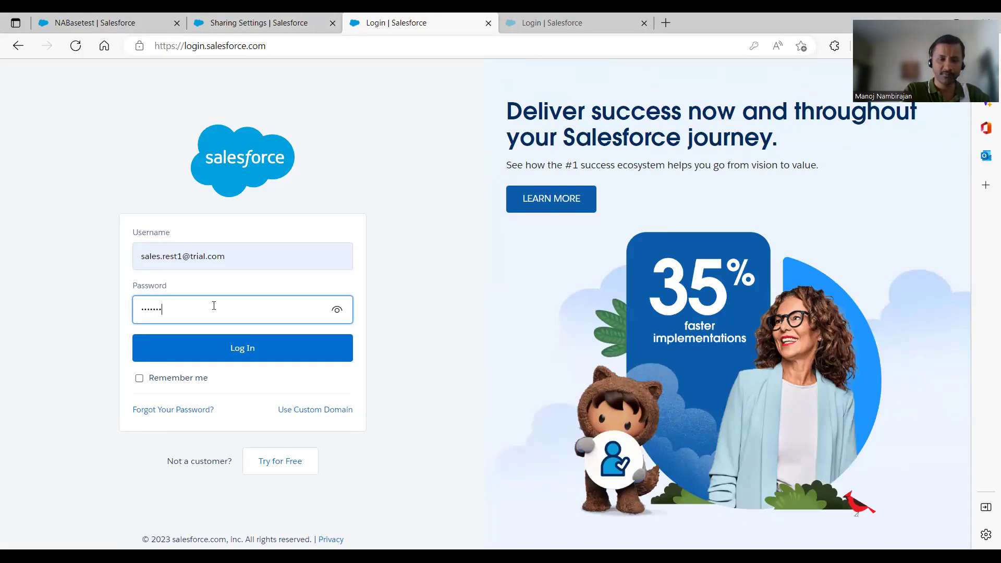
click(233, 350)
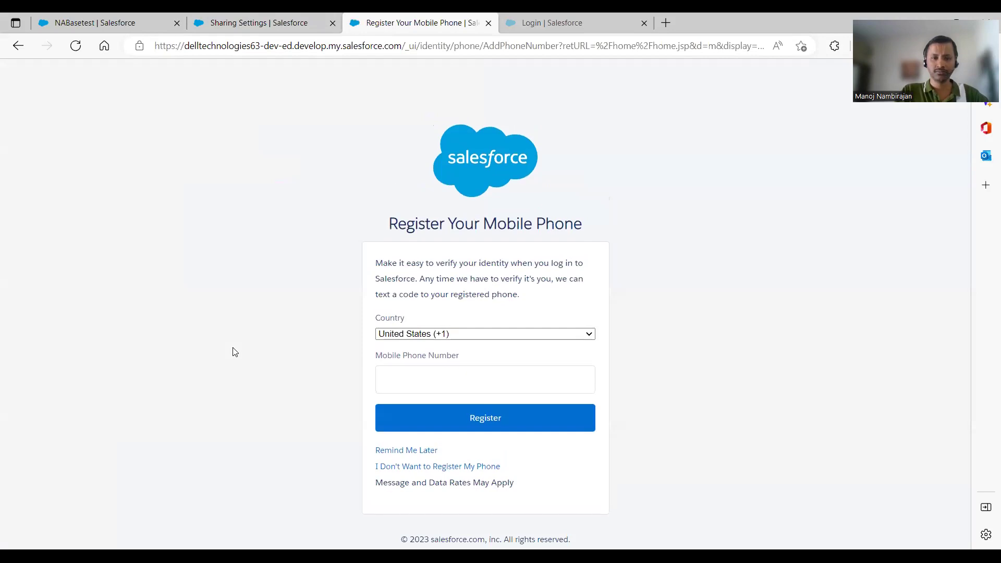
click(391, 452)
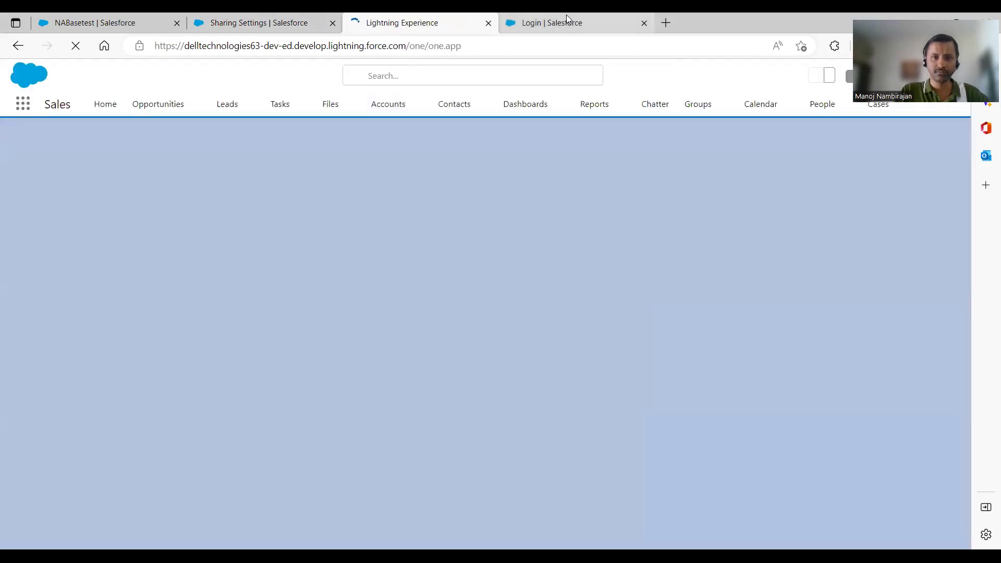
Open the NABasetest account from the test user's Accounts list
click(567, 19)
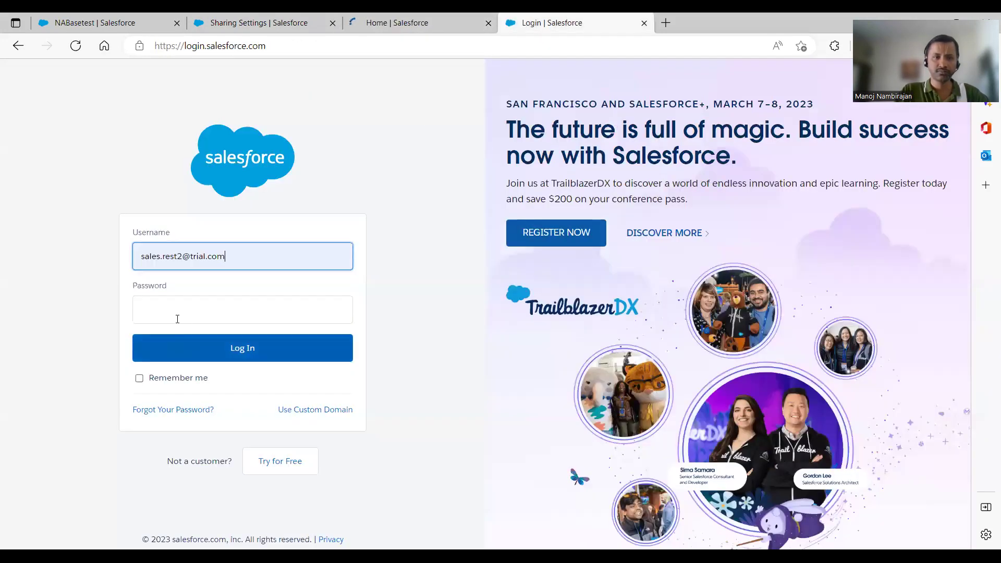
click(361, 20)
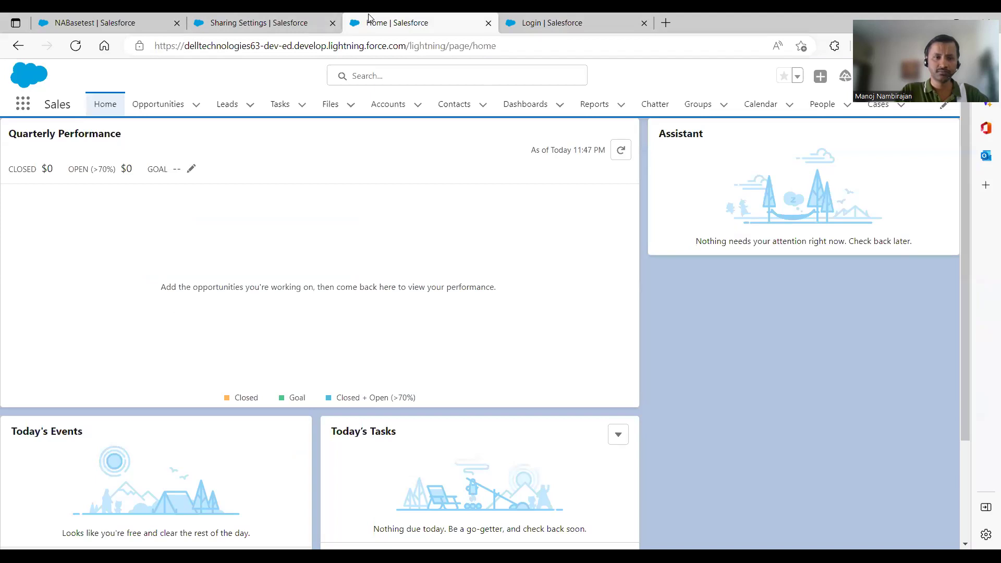
click(387, 106)
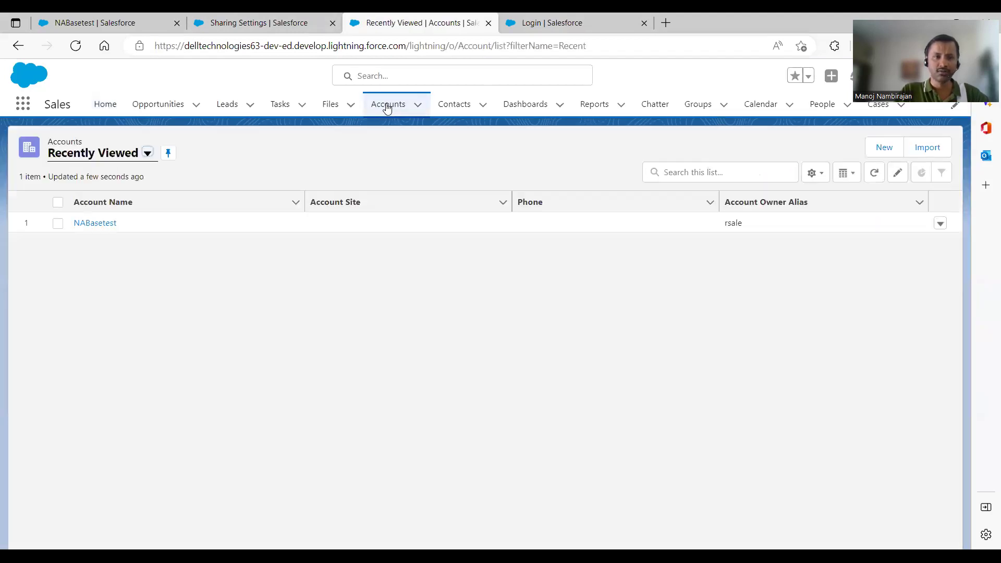
click(95, 223)
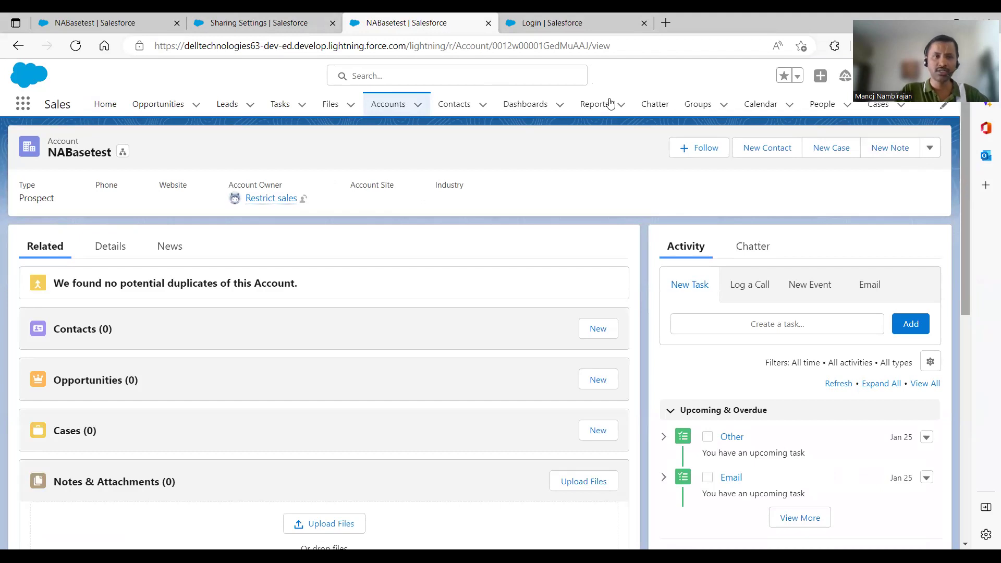
Compare with the admin's view, then show the test user's Customer Visits: only Ops Visit and MktVisit
click(104, 22)
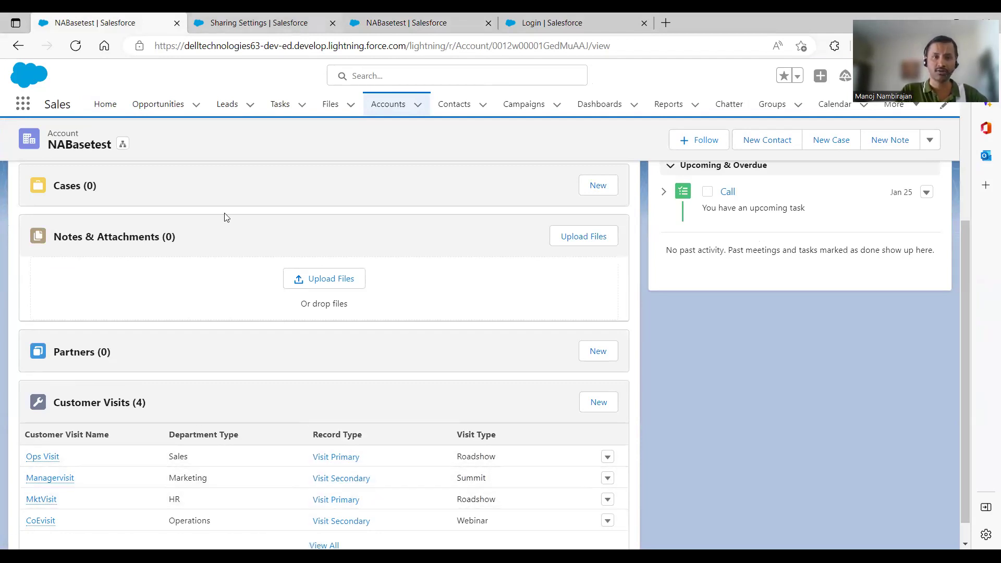
click(445, 17)
drag(969, 241, 971, 382)
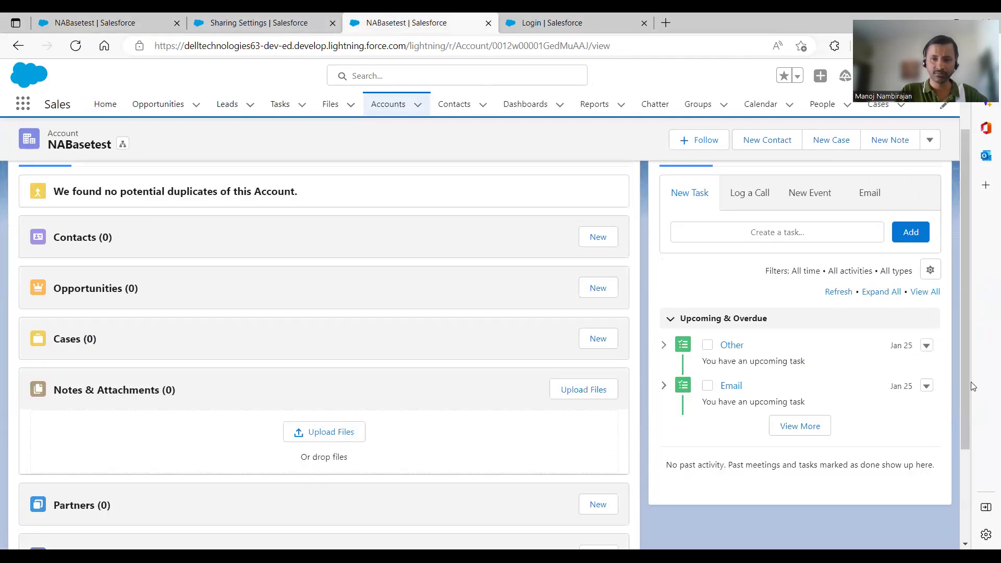
scroll(961, 361, down, 3)
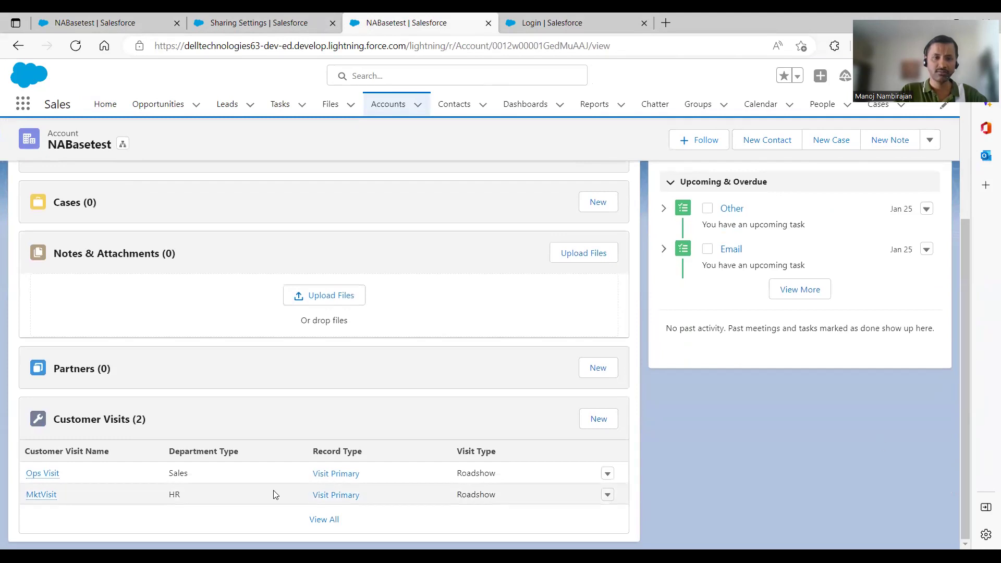
click(336, 522)
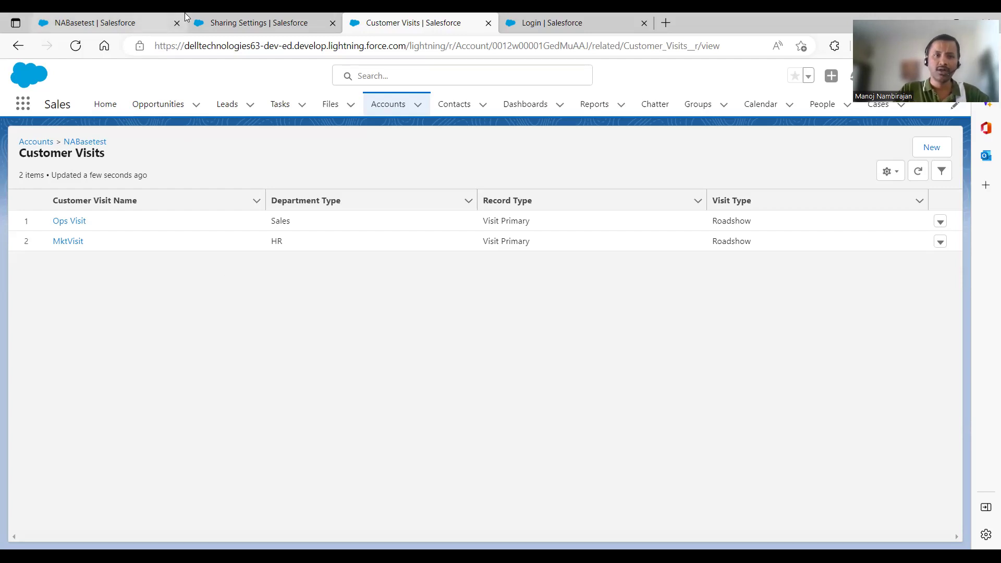
click(230, 22)
Filter Object Manager for 'cust' and open the Customer Visit object's details page
click(162, 105)
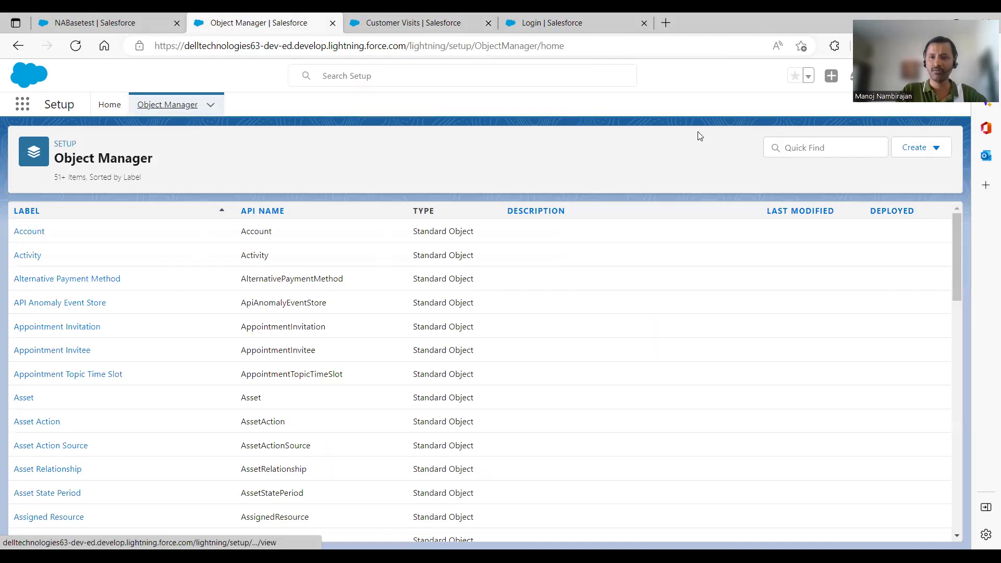
click(800, 147)
text(cust)
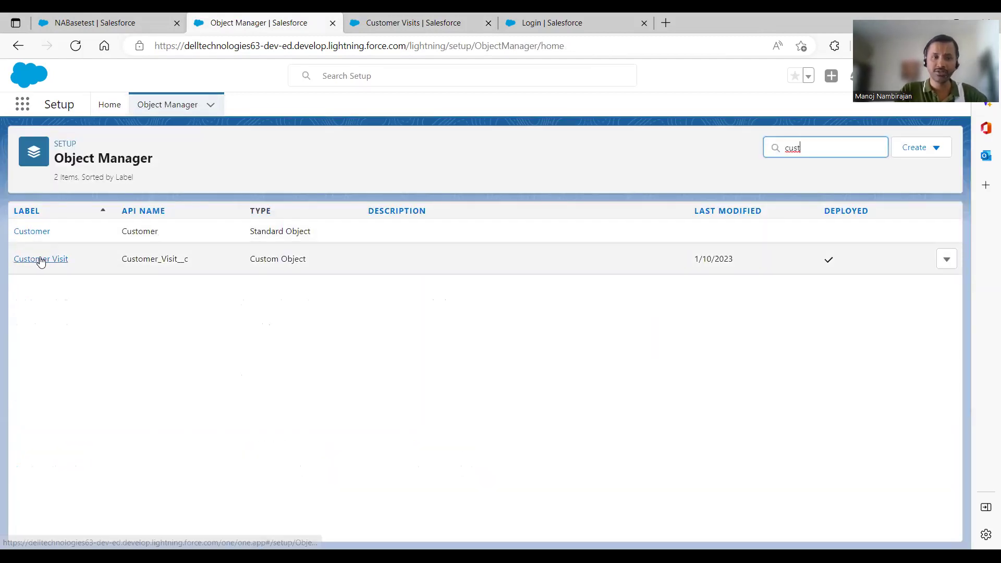
click(40, 260)
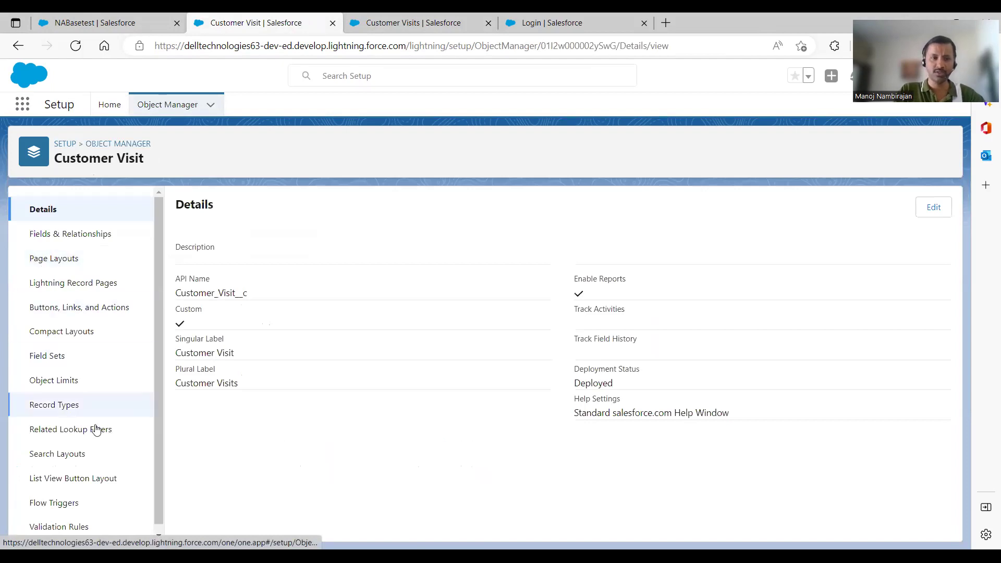
scroll(160, 406, down, 1)
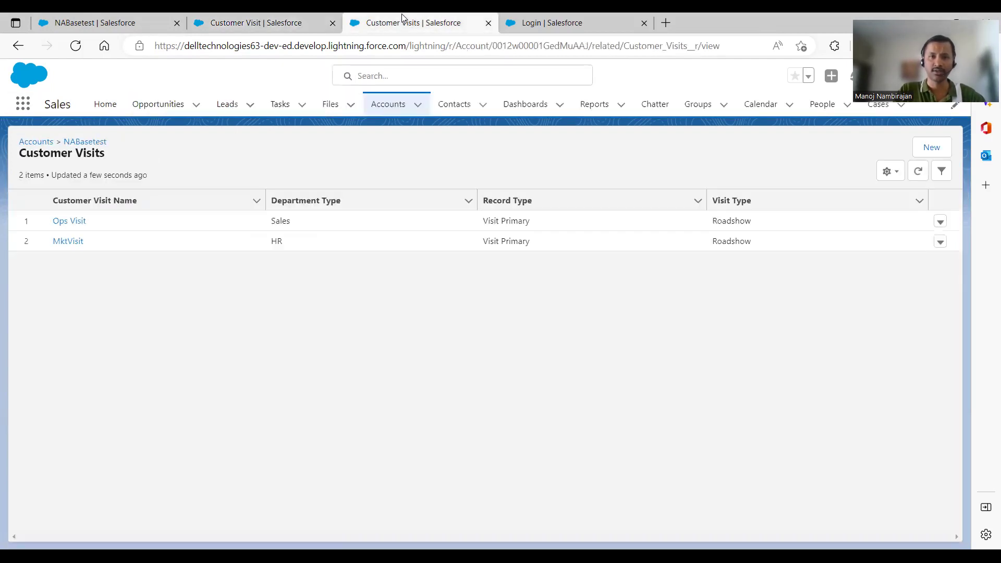
Sign the restricted sales user out from the Customer Visits tab
click(405, 19)
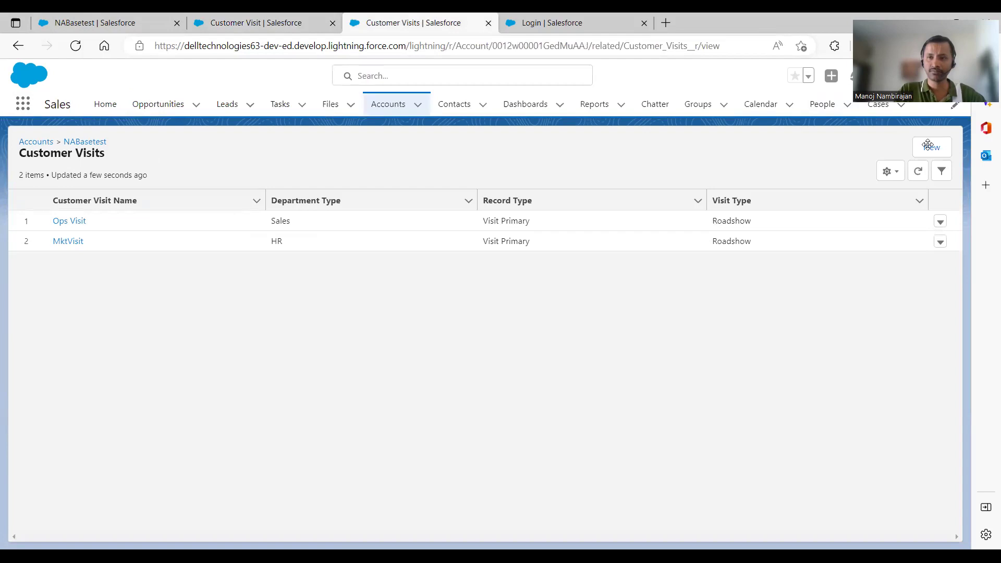
click(948, 75)
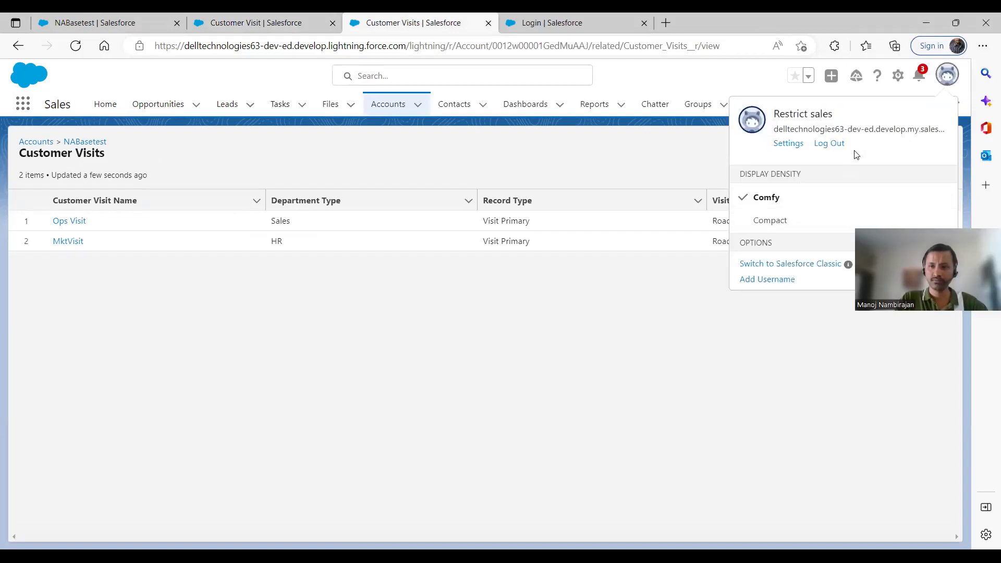
click(831, 144)
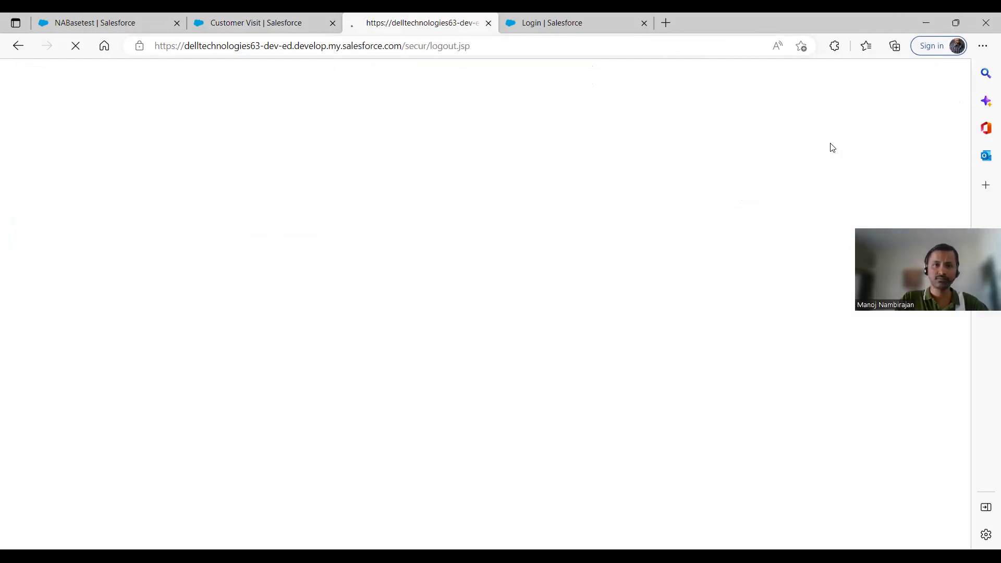
Close the Customer Visit setup tab and start logging in again from the NABasetest tab
click(312, 21)
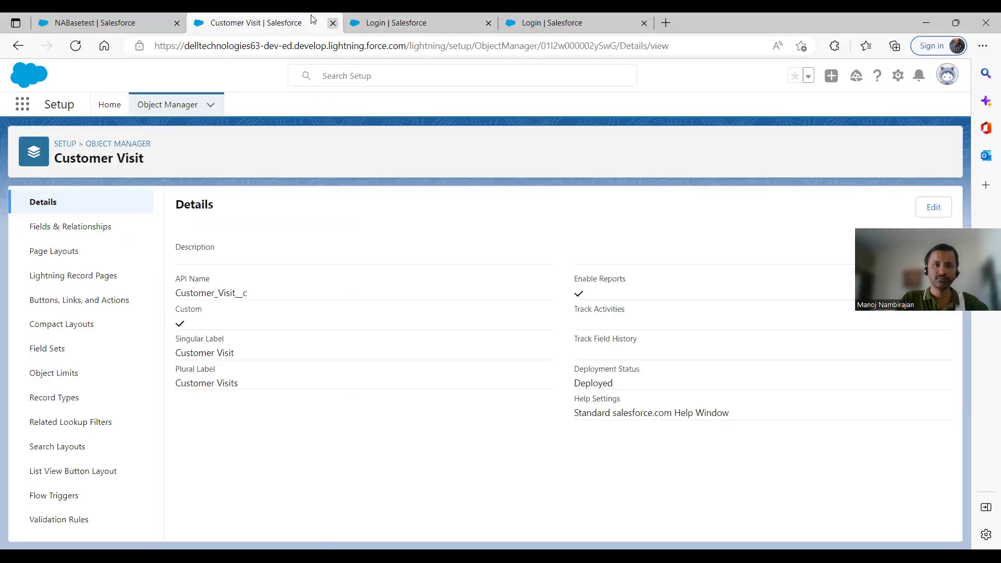
click(333, 22)
click(102, 18)
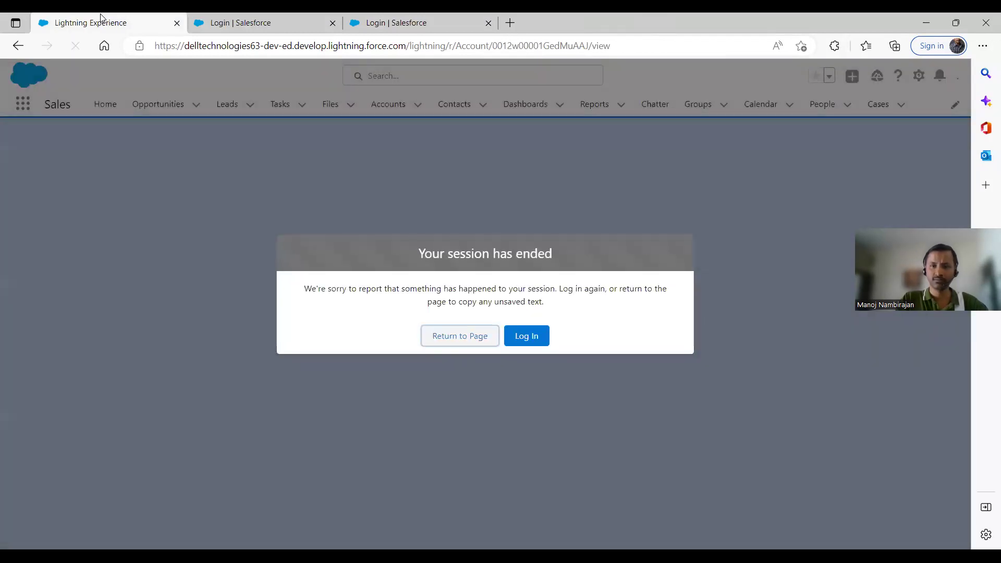
click(527, 336)
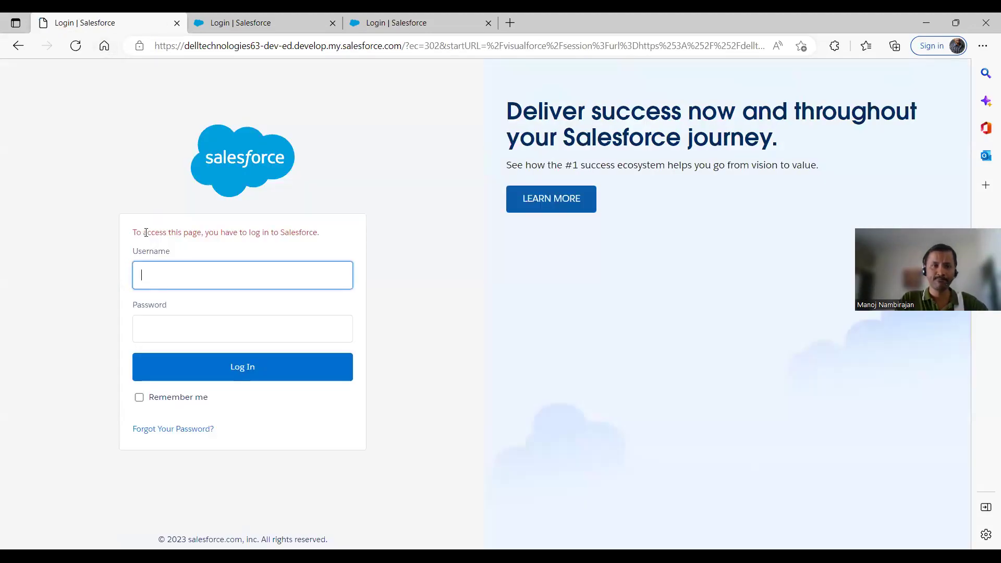
Log back in with the saved username and password, choosing Remind Me Later for phone registration
text(manoj)
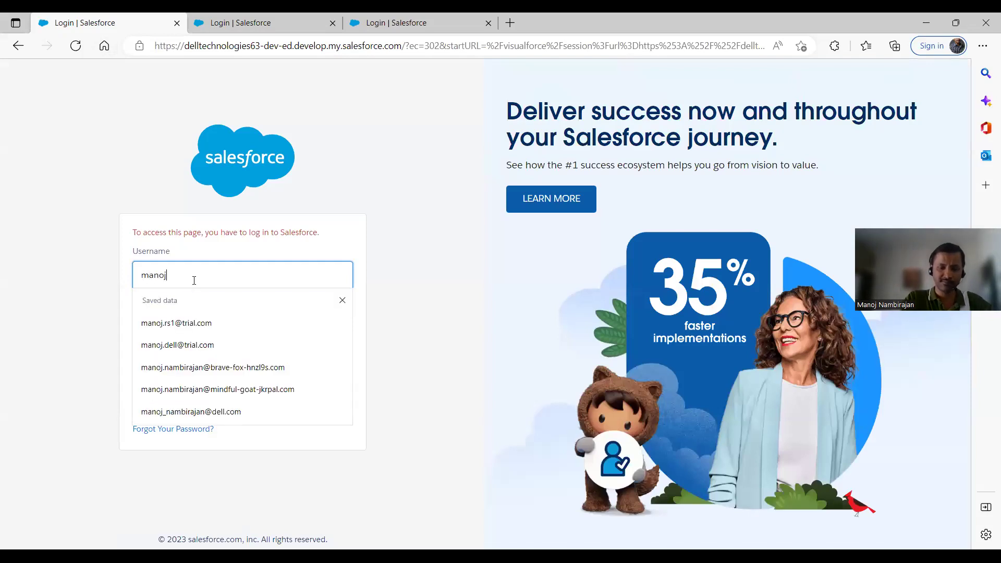
text(.rs1)
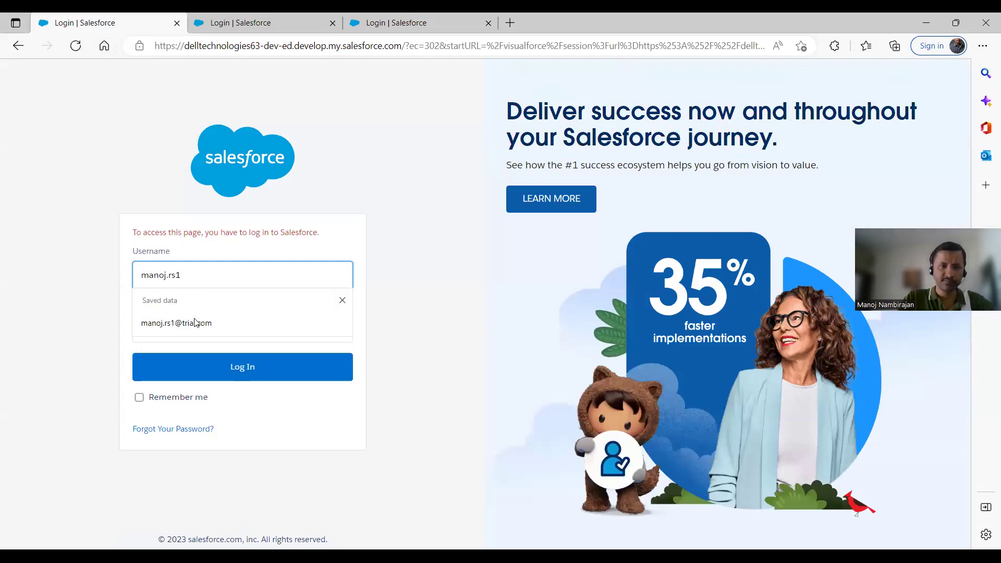
click(194, 322)
click(196, 327)
text(****)
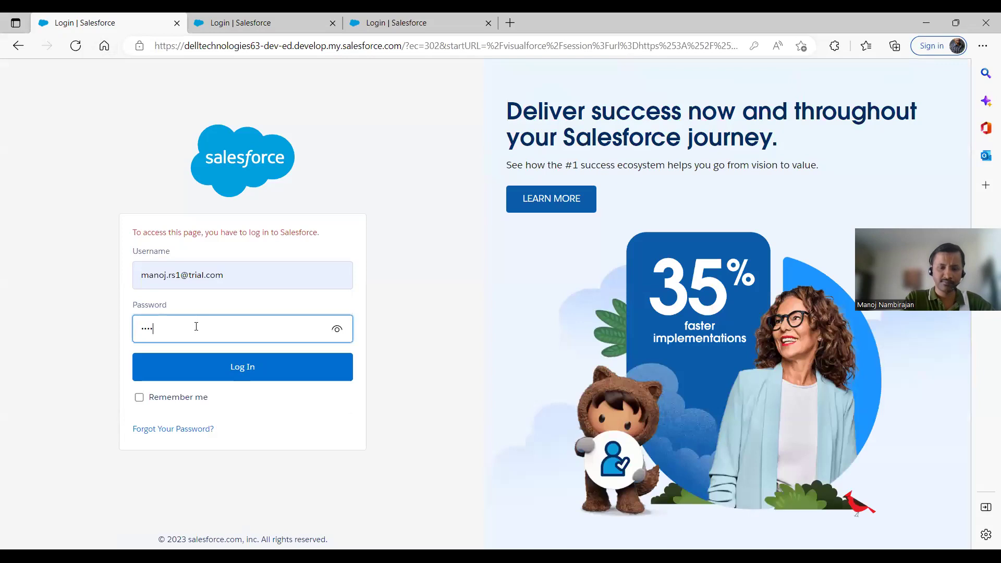
click(243, 367)
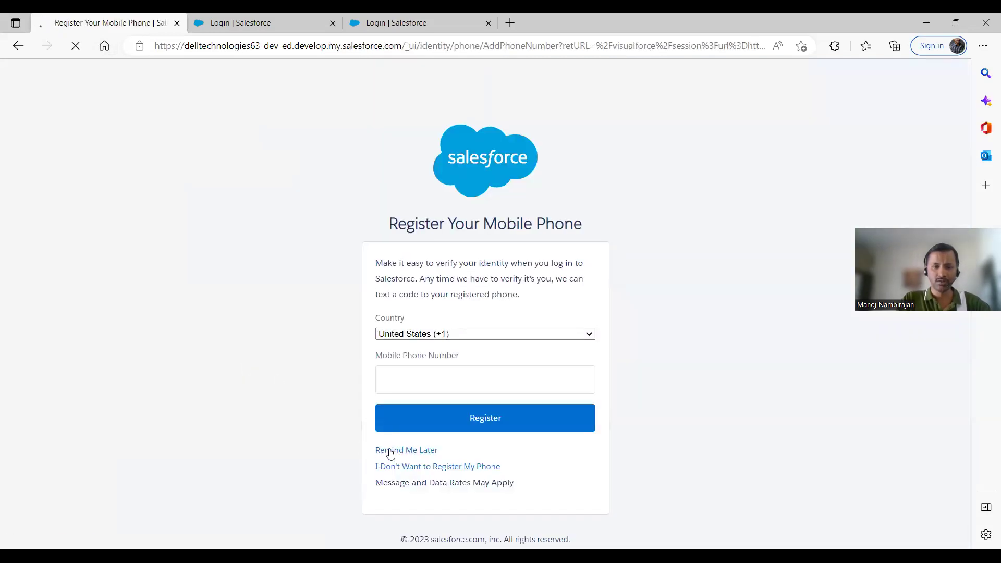
click(390, 451)
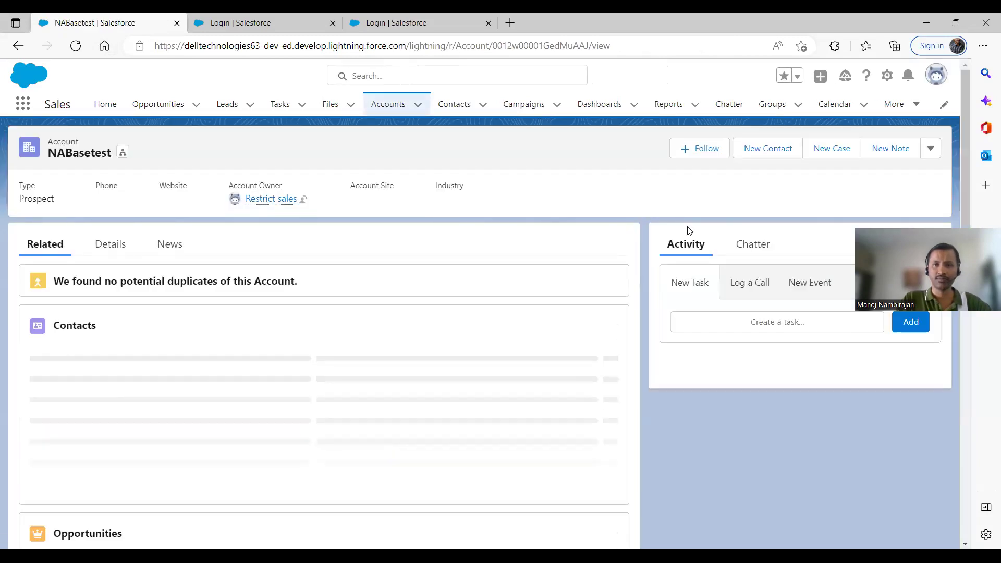
Open Setup from the gear menu and show the Customer Visit object's Restriction Rules
click(887, 75)
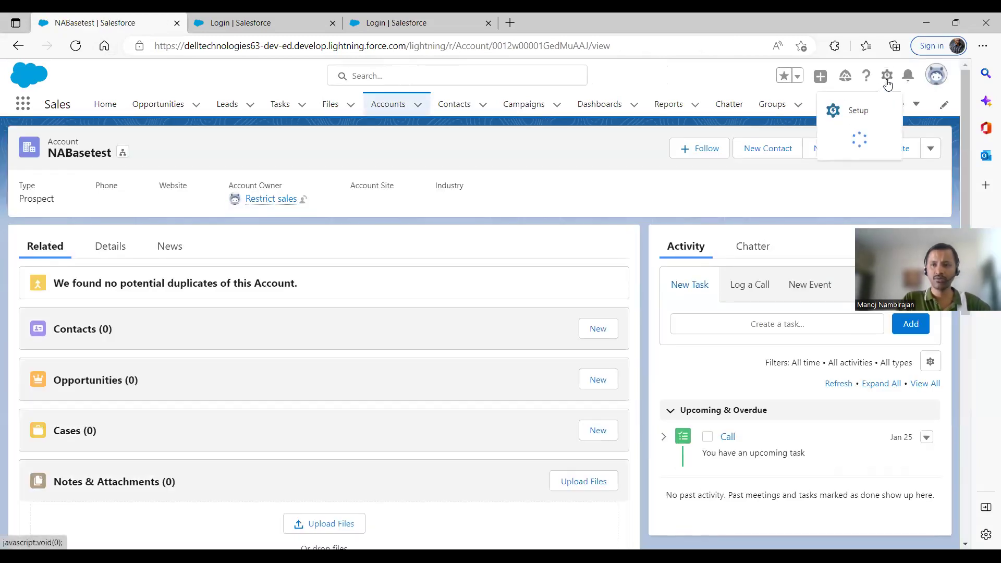
click(853, 109)
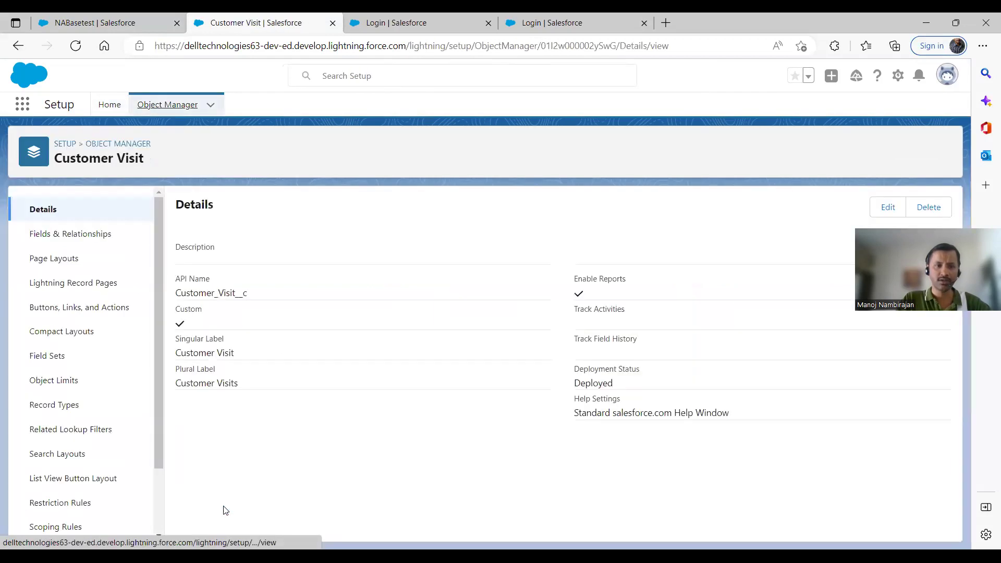
click(54, 503)
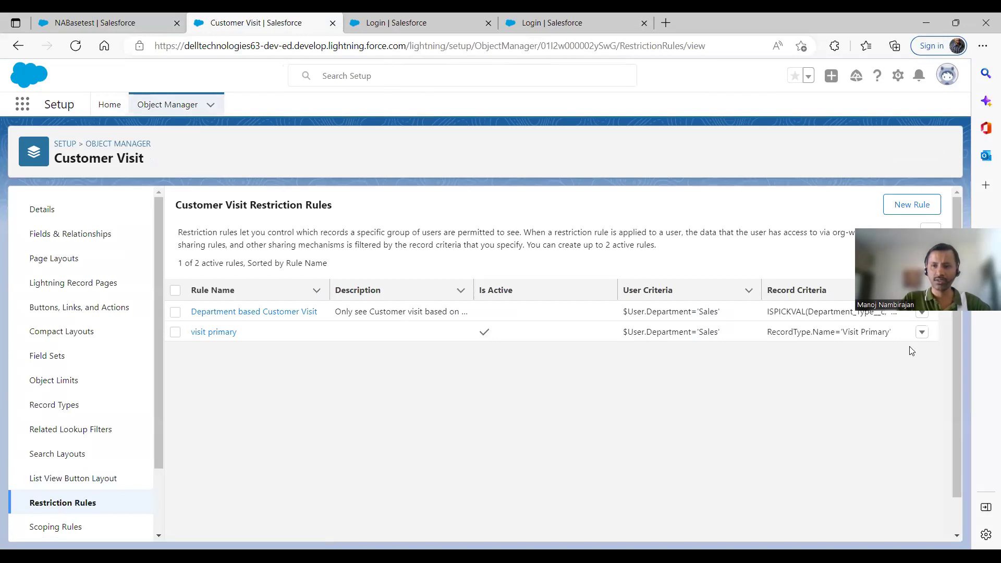
Edit the Department based Customer Visit rule, check Is Active, and save it
click(922, 312)
click(904, 308)
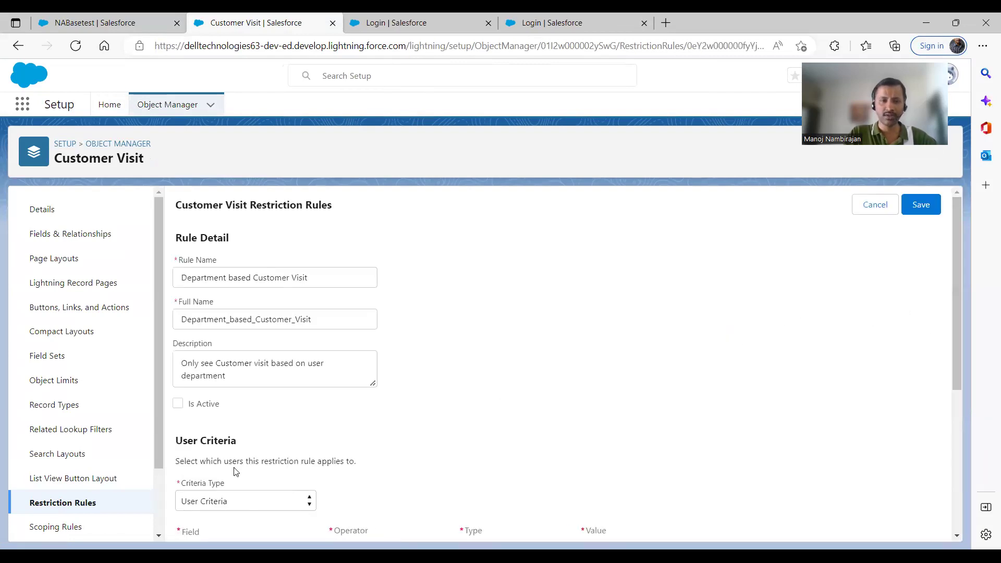
click(178, 404)
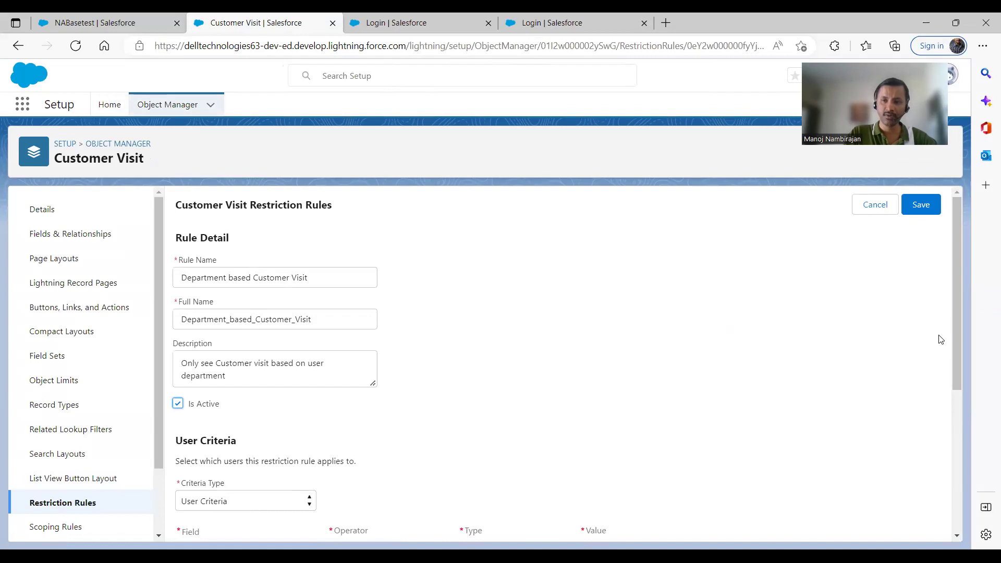
drag(958, 339, 969, 294)
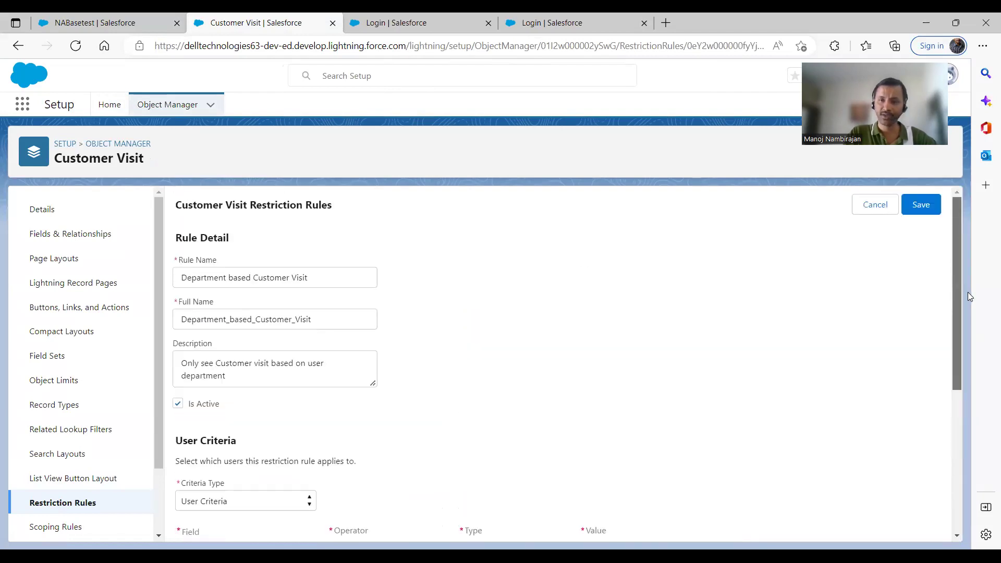
click(919, 205)
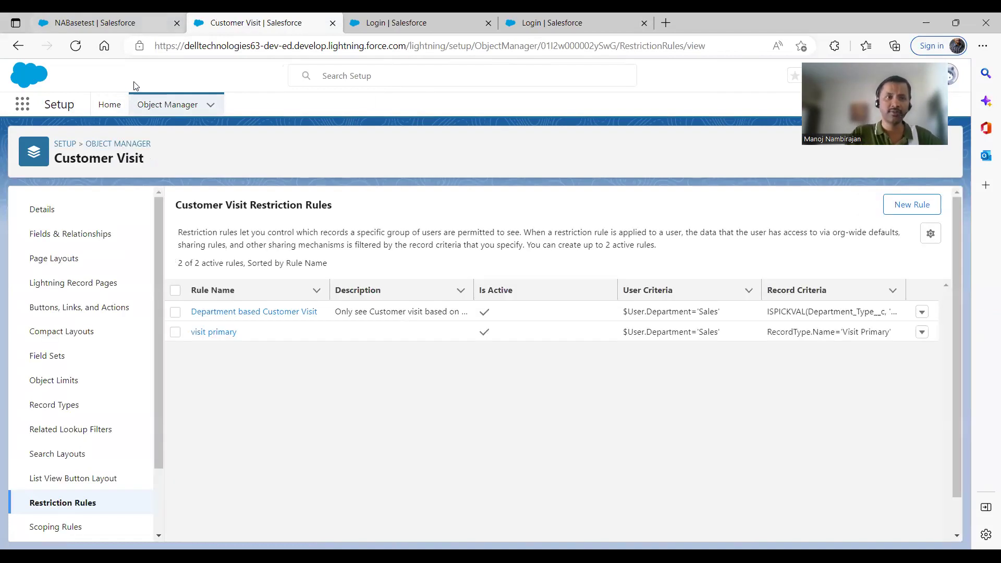
Check that NABasetest's Customer Visits list shows all four visits, then move to the login tab
key(ctrl+shift+Tab)
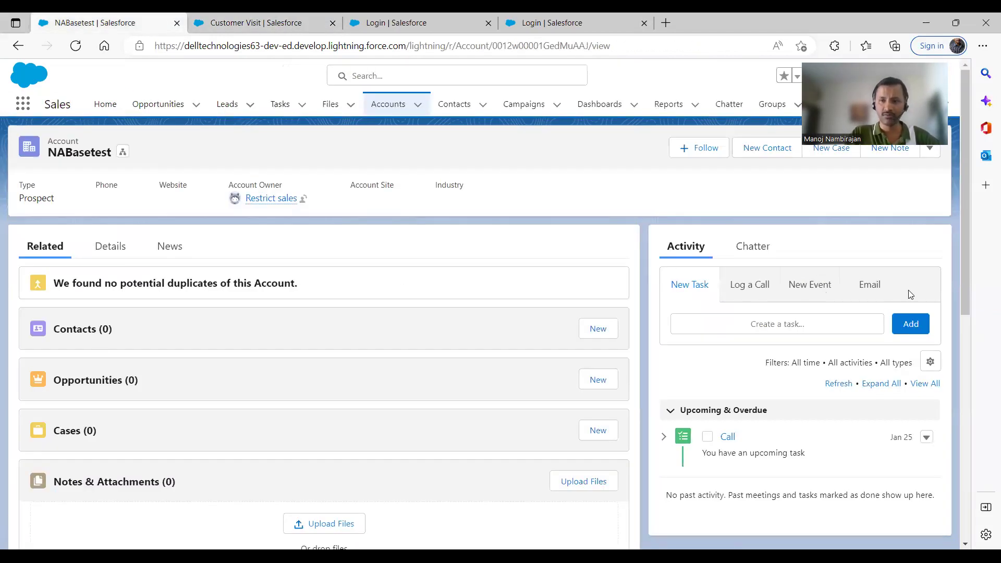
drag(965, 274, 967, 498)
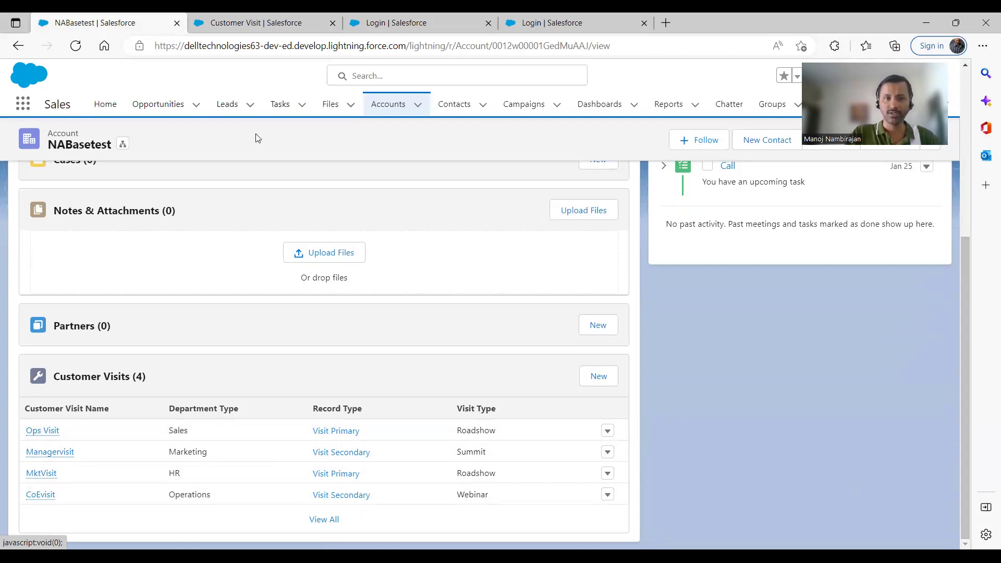
click(264, 23)
Sign in as the first sales test user and postpone phone registration with Remind Me Later
click(383, 18)
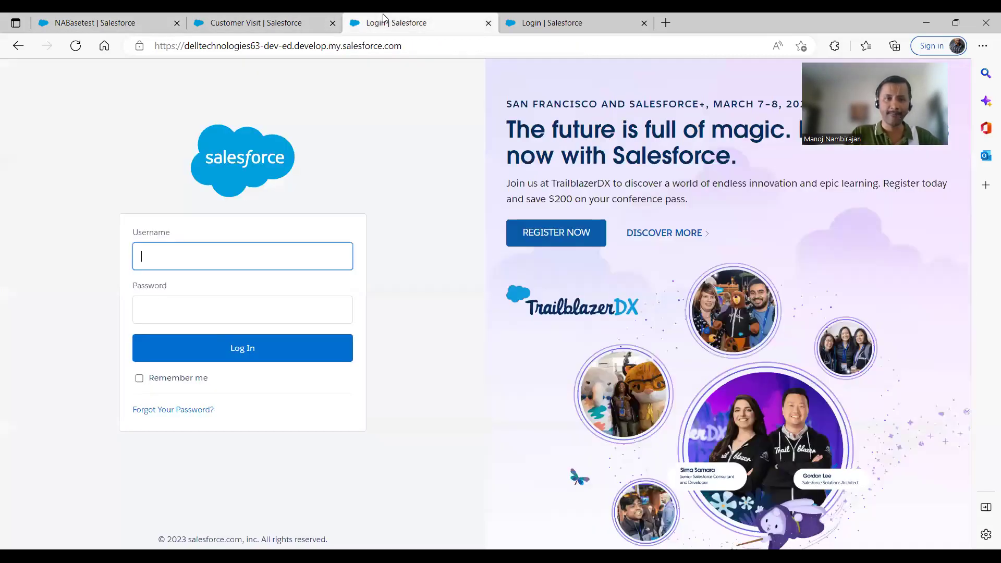
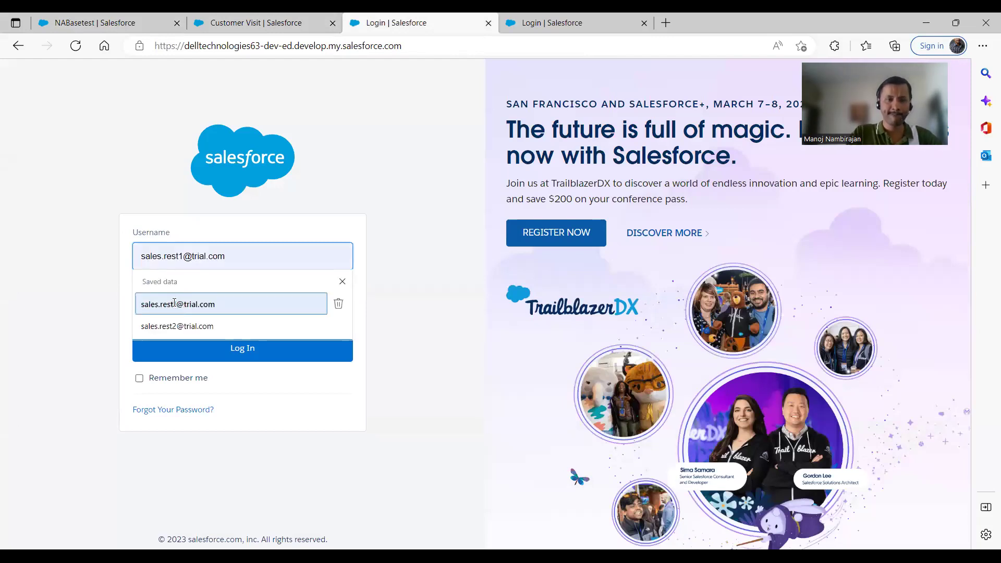
click(175, 304)
click(174, 307)
text(••••••••)
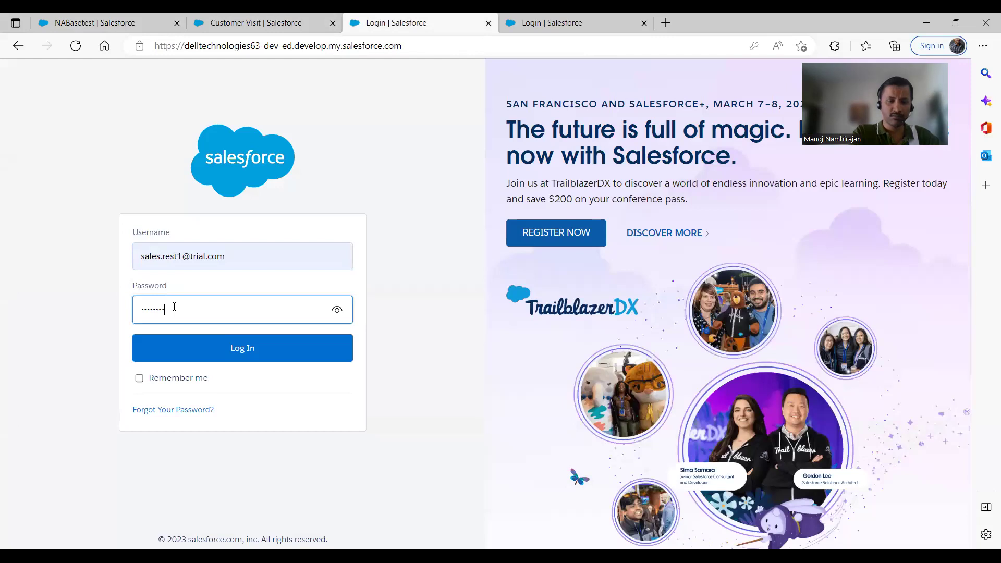
click(242, 351)
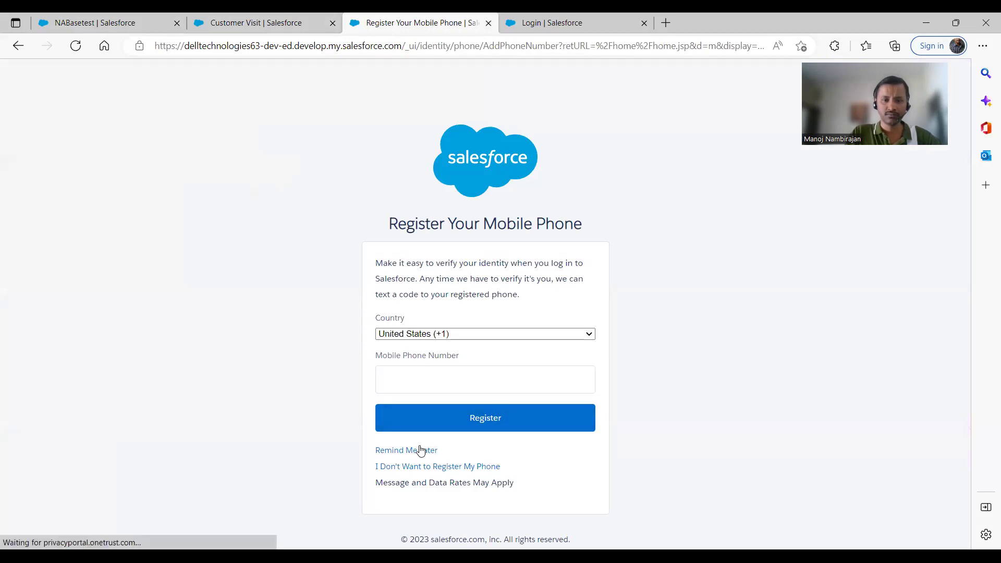
click(421, 450)
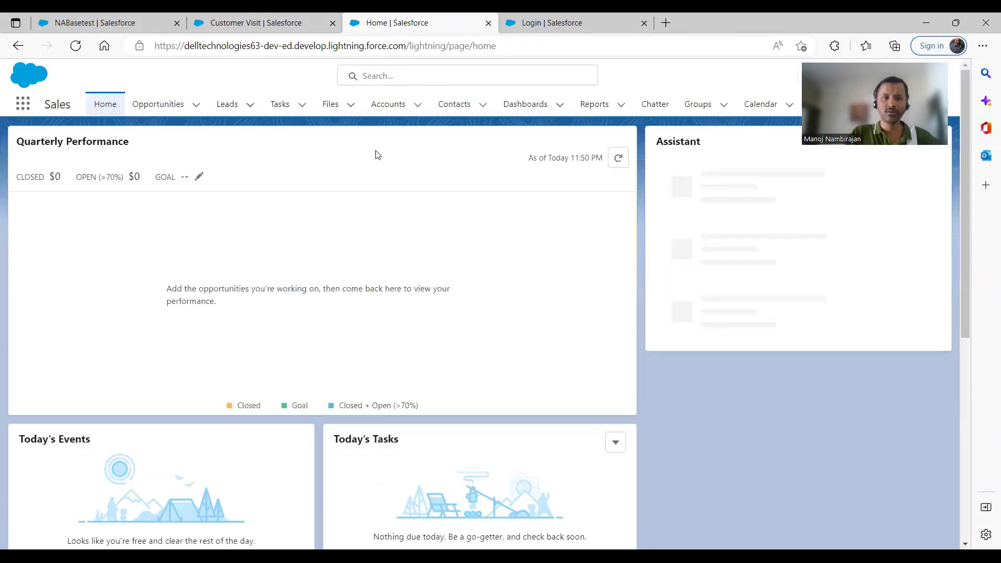
Open the NABasetest account and View All its customer visits, which shows only Ops Visit
click(387, 105)
click(99, 225)
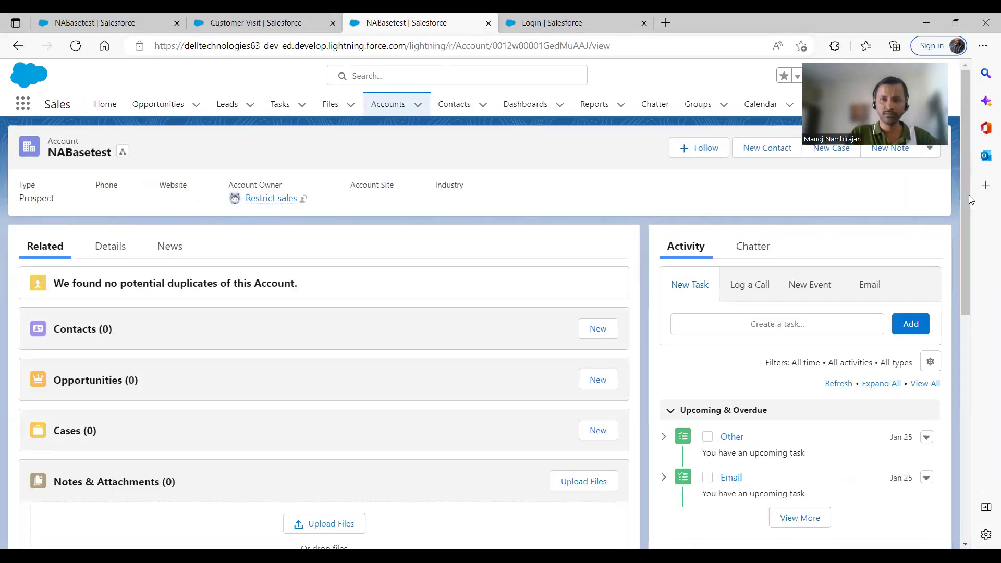
drag(967, 193, 968, 295)
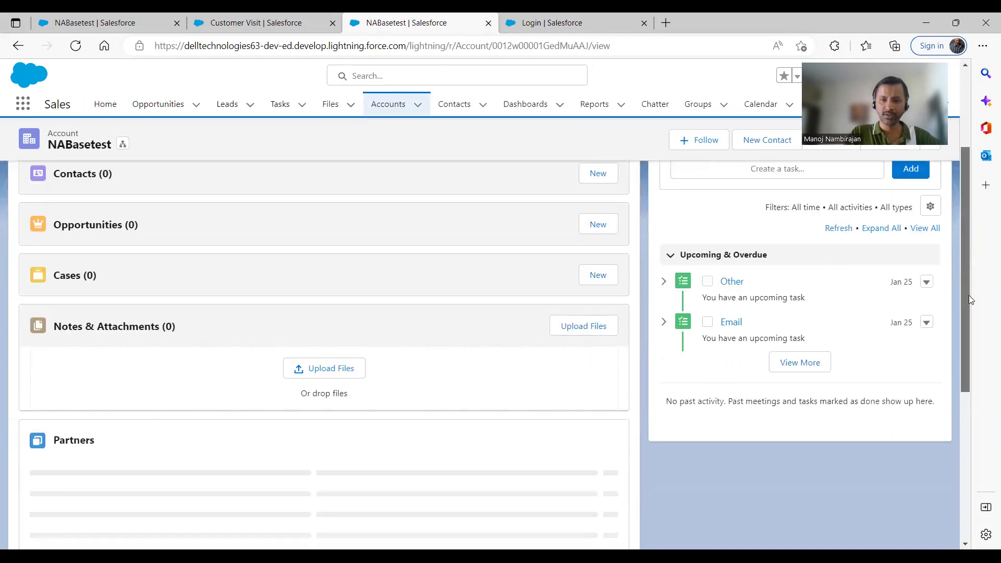
scroll(965, 291, down, 3)
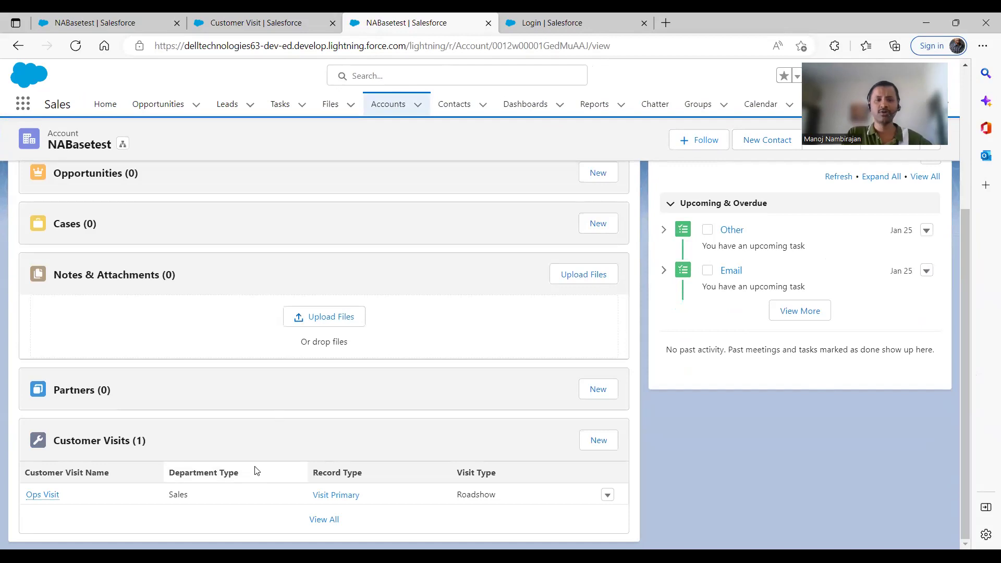
click(330, 520)
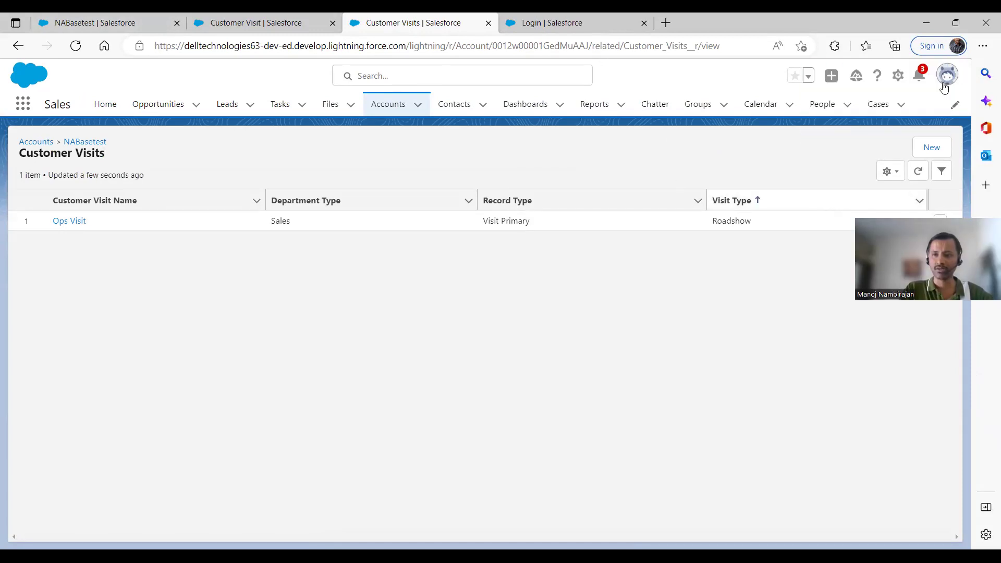
Log the restricted sales user out and switch to the NABasetest account tab
click(945, 83)
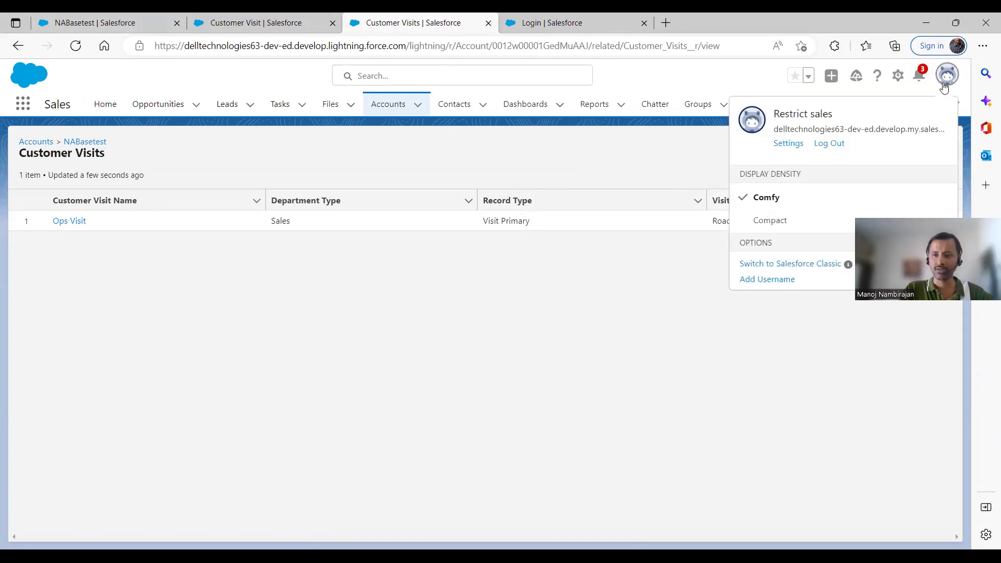
click(837, 149)
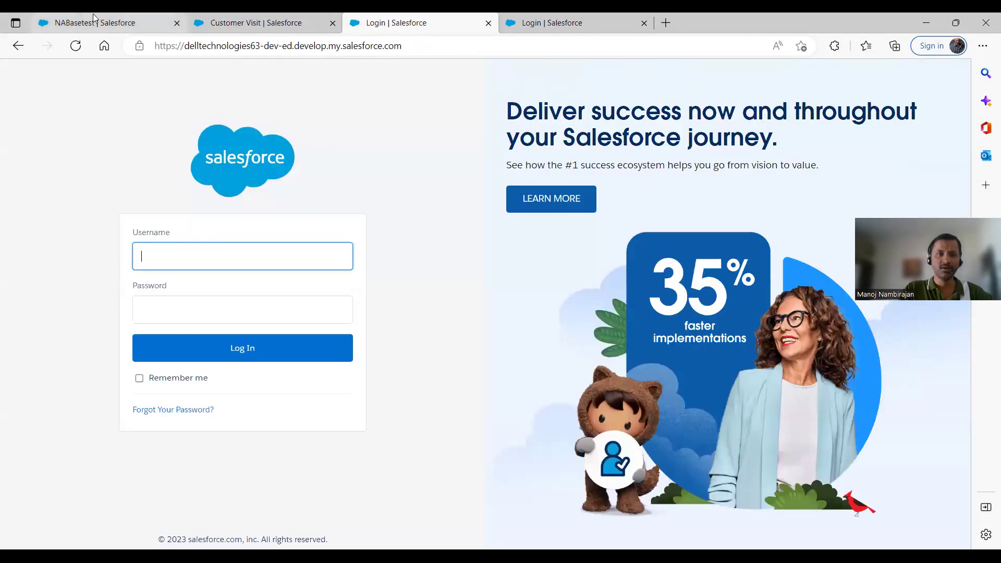
click(94, 20)
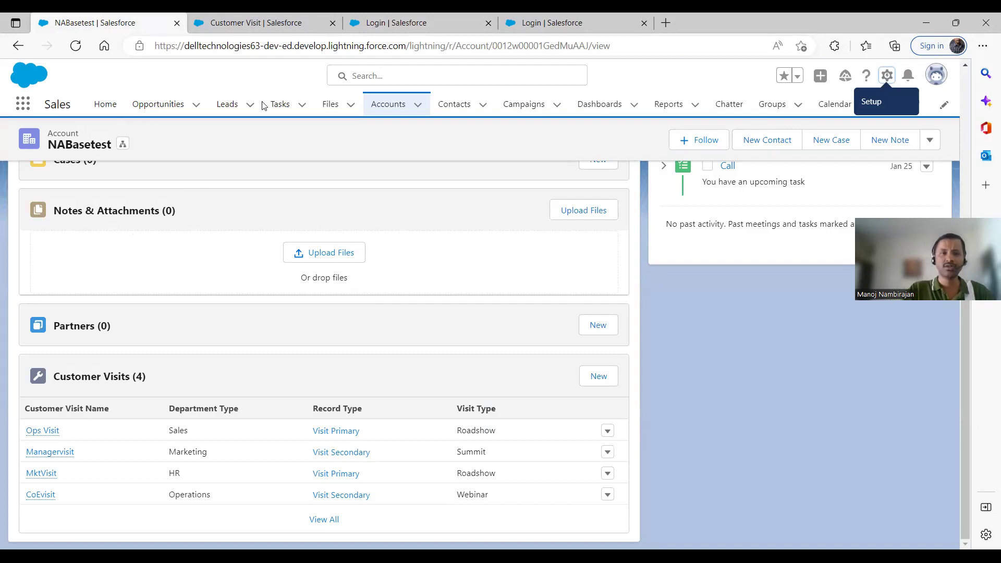
Sign in with a different saved user from the Customer Visit tab, landing on Object Manager
click(277, 21)
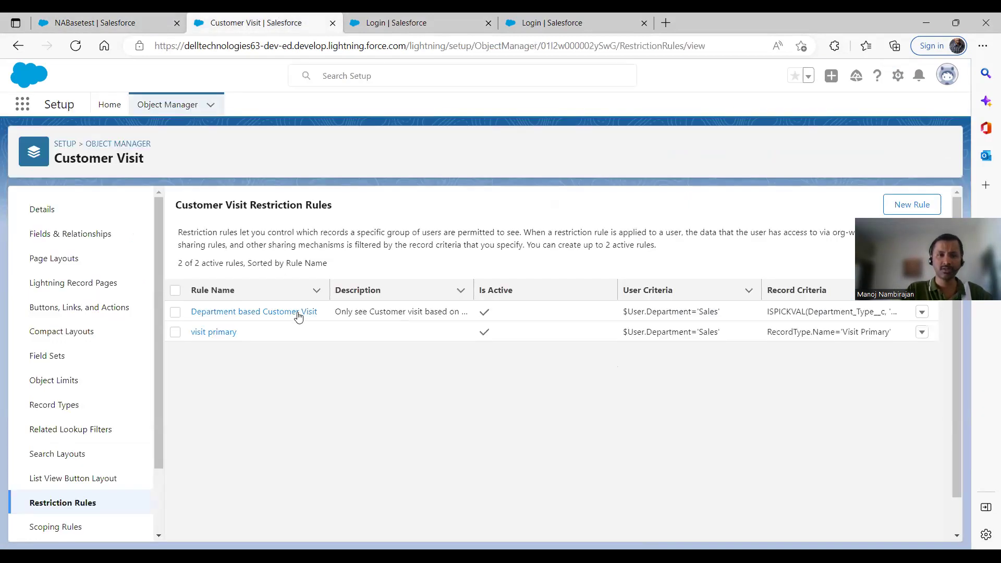
click(160, 107)
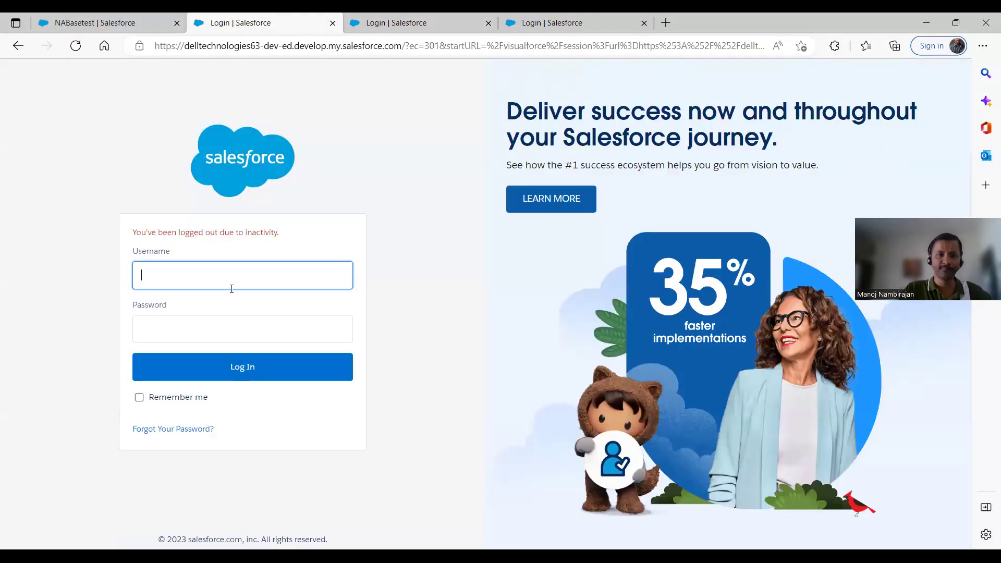
click(231, 284)
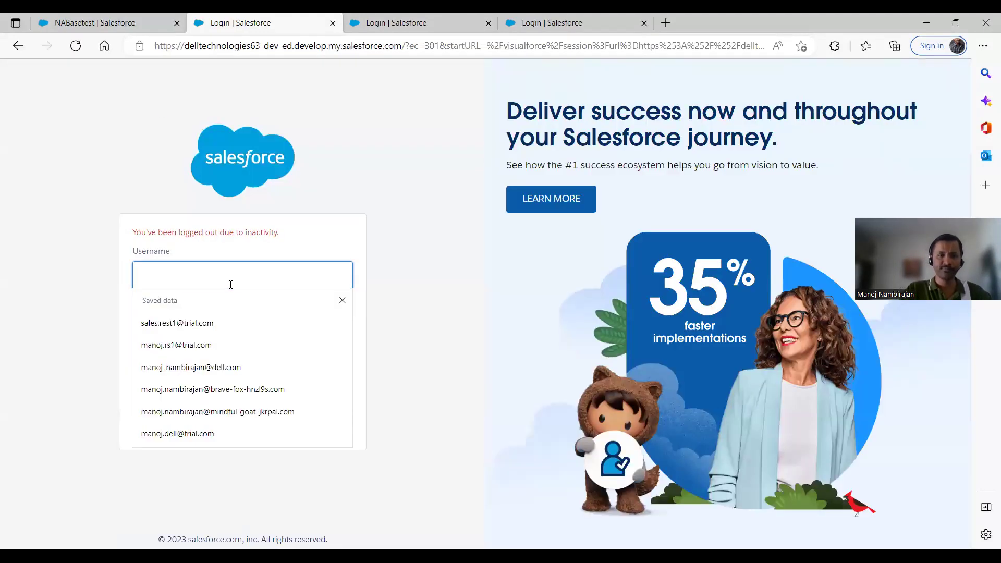
click(203, 345)
click(204, 323)
text(***)
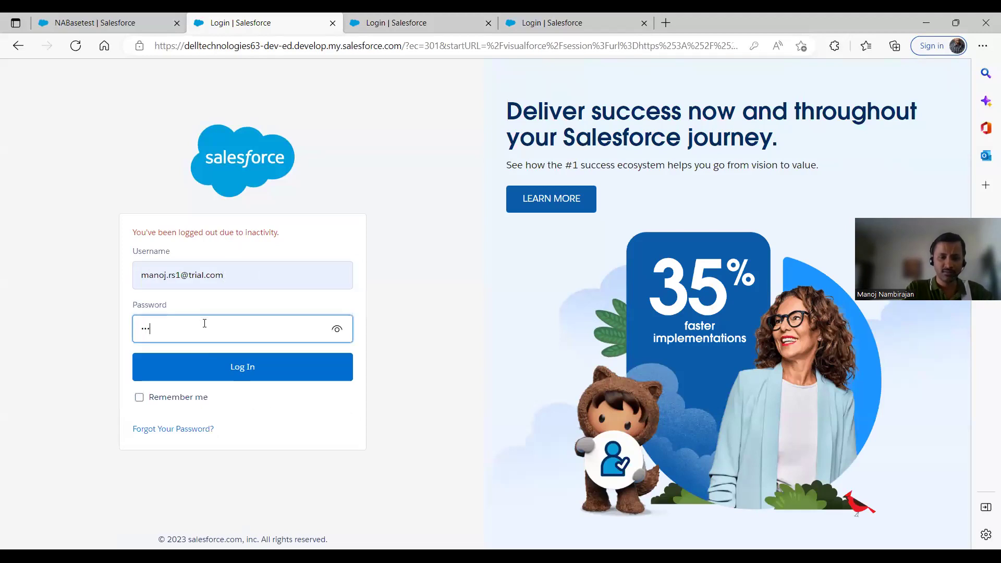
click(236, 366)
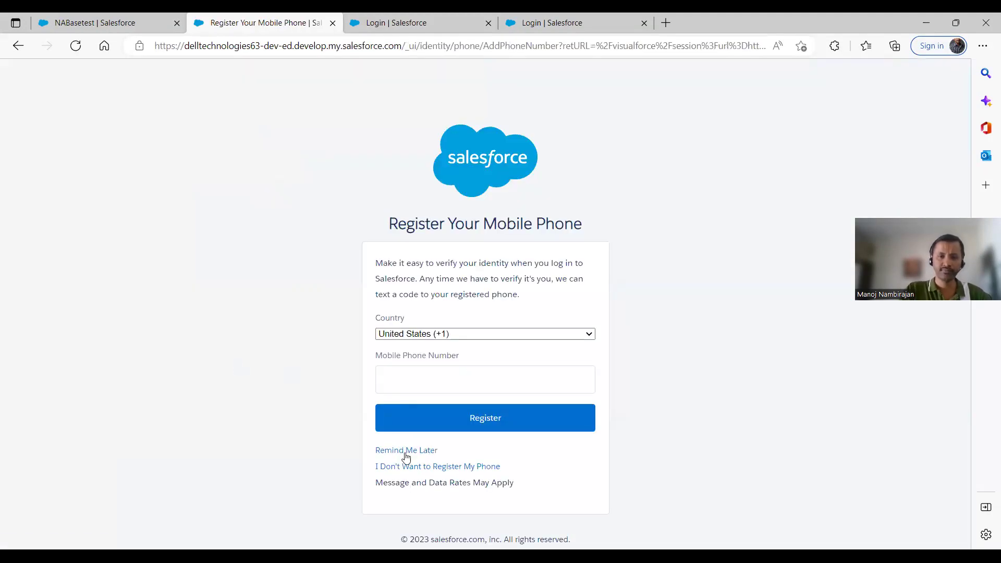
click(406, 453)
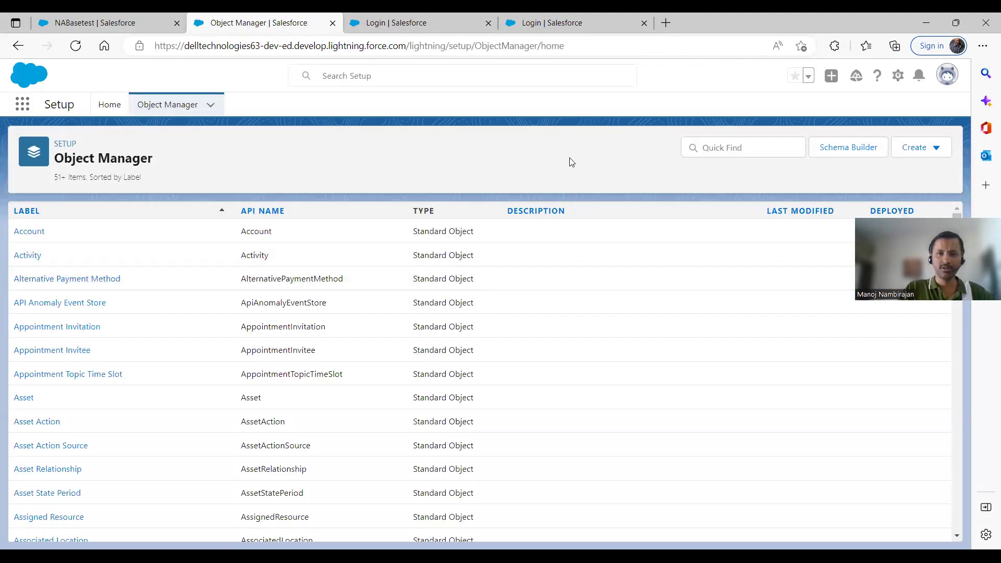
Filter Object Manager for 'task' and open the Task object's Restriction Rules
click(780, 147)
text(task)
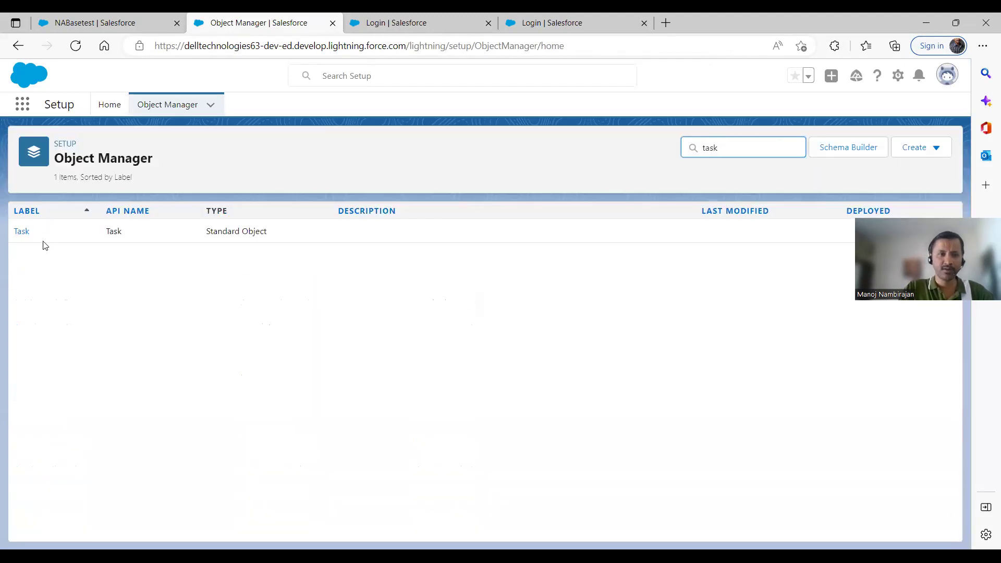
click(21, 232)
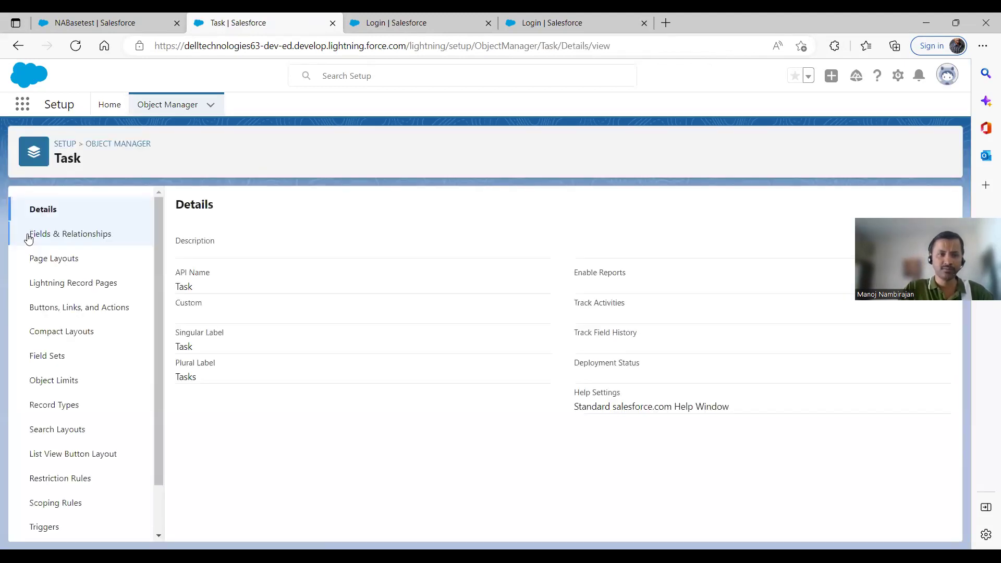
click(68, 479)
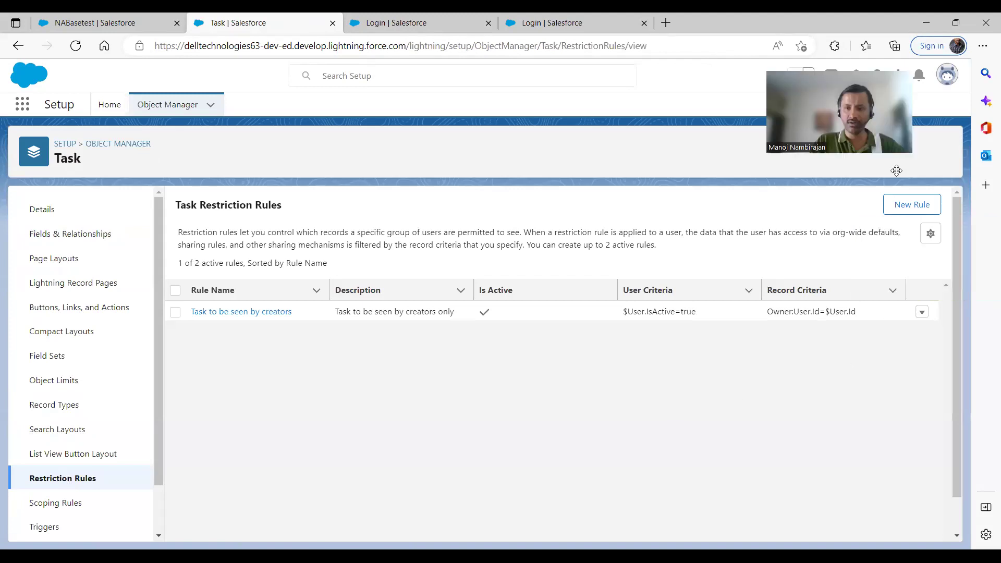
Review the 'Task to be seen by creators' rule's criteria in Edit, then return to NABasetest
click(923, 314)
click(893, 288)
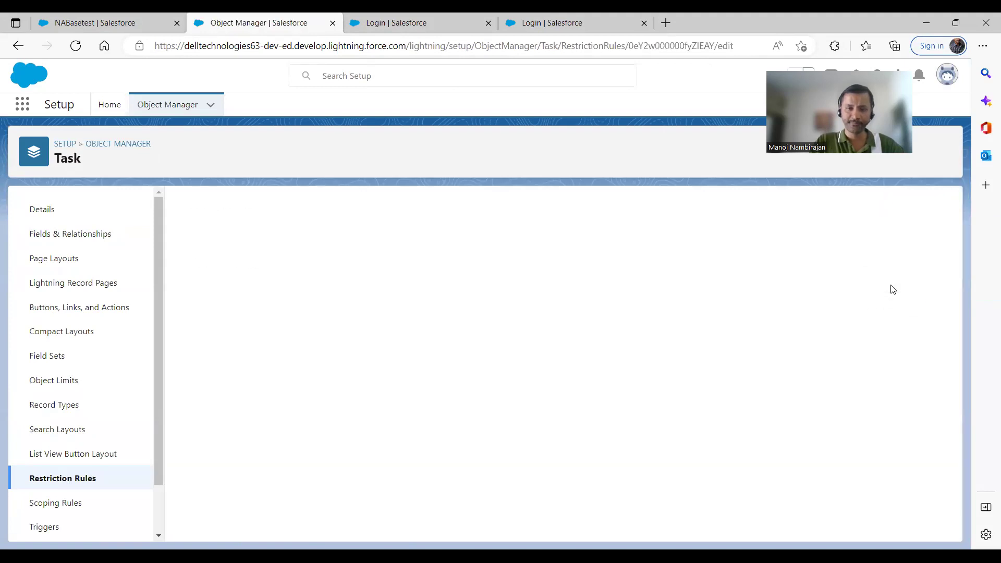
drag(959, 257, 947, 383)
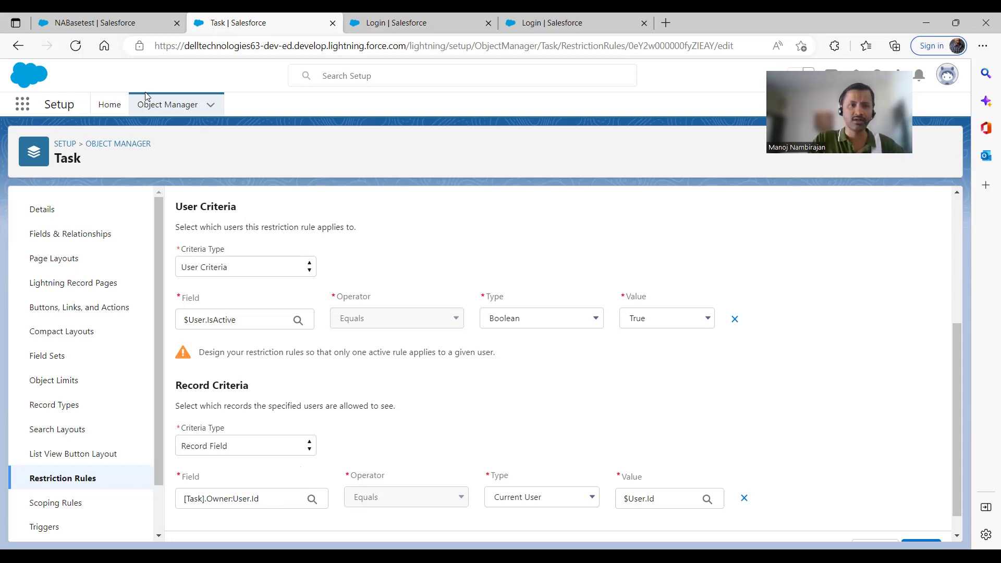
click(156, 105)
click(111, 17)
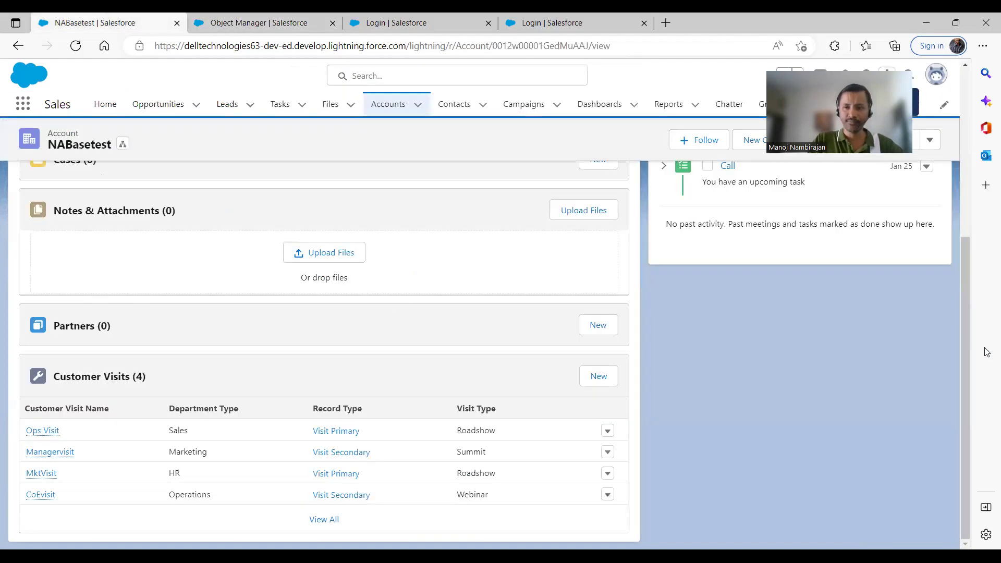
Delete the existing upcoming Call task from the NABasetest account
drag(965, 335, 953, 202)
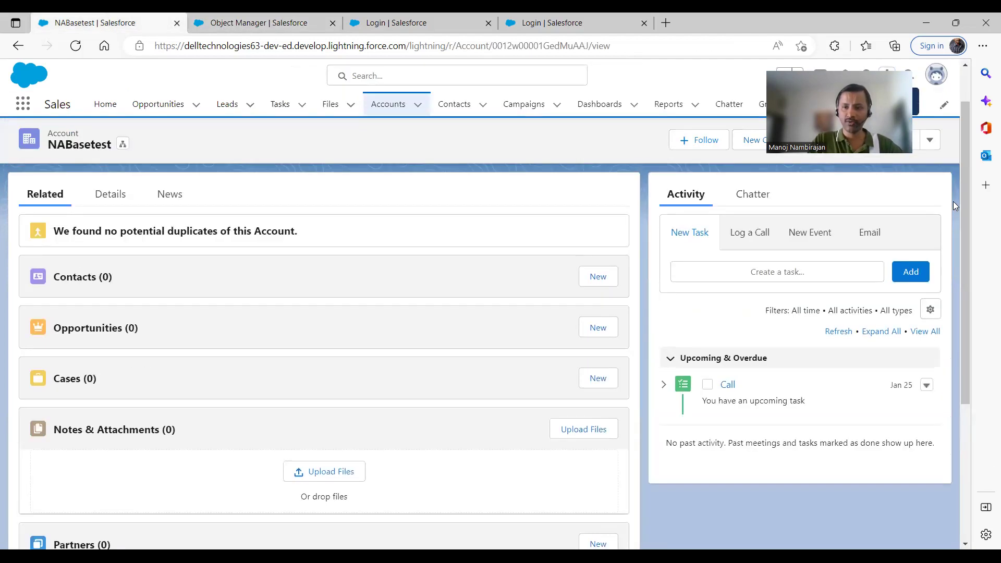
click(927, 386)
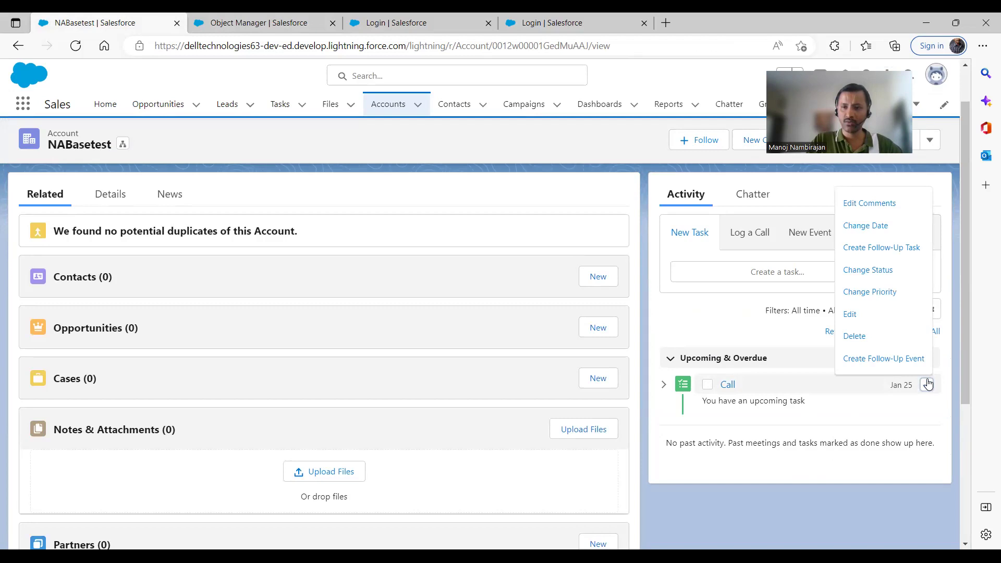
click(858, 336)
click(664, 337)
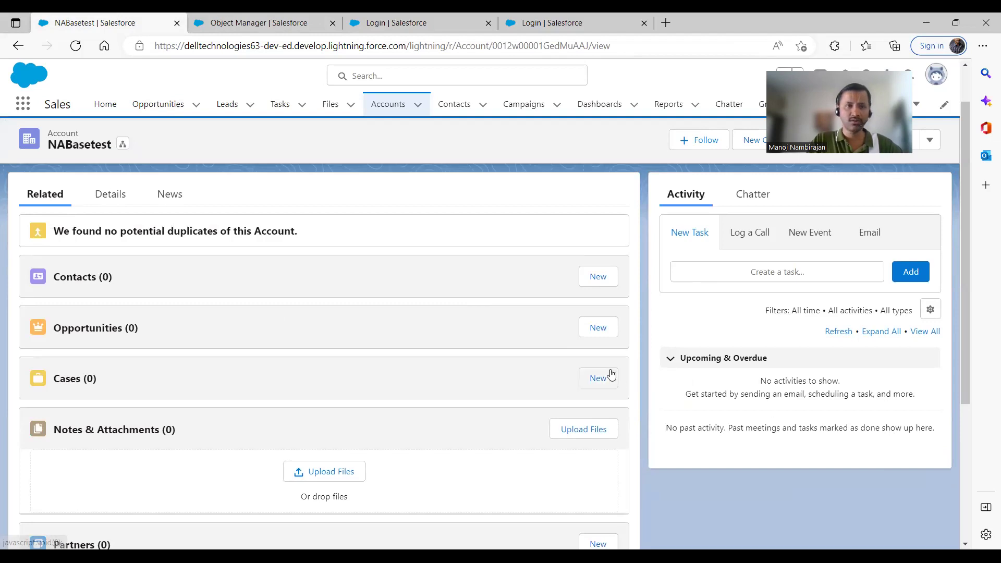
Start a new task on NABasetest with subject Call, due January 26
click(776, 272)
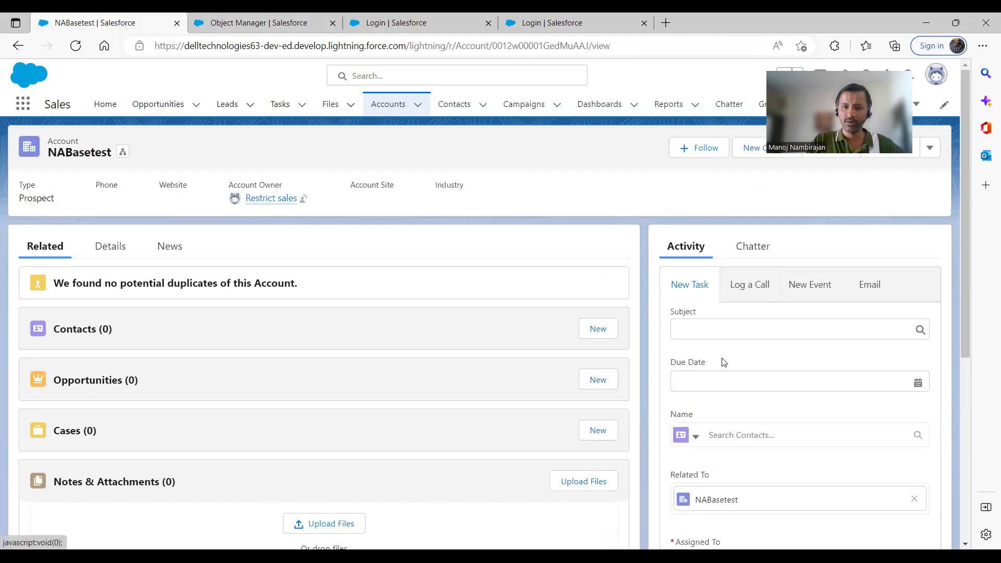
click(715, 330)
text(Call)
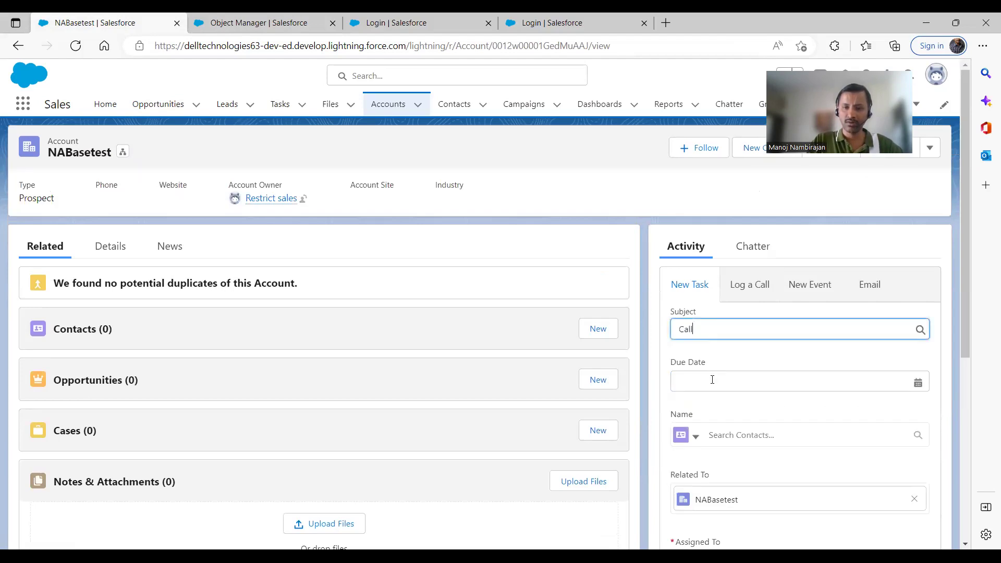
click(712, 380)
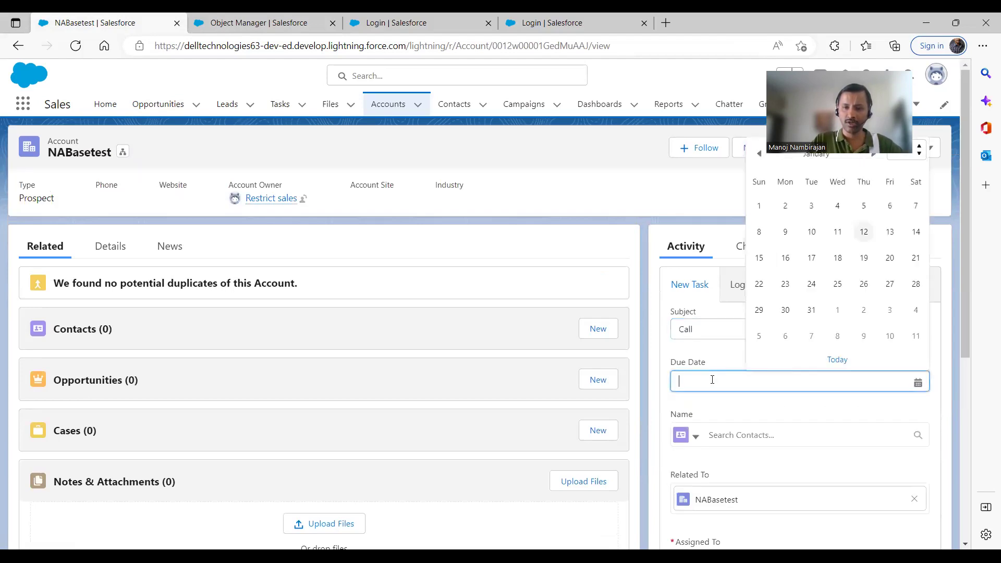
click(863, 284)
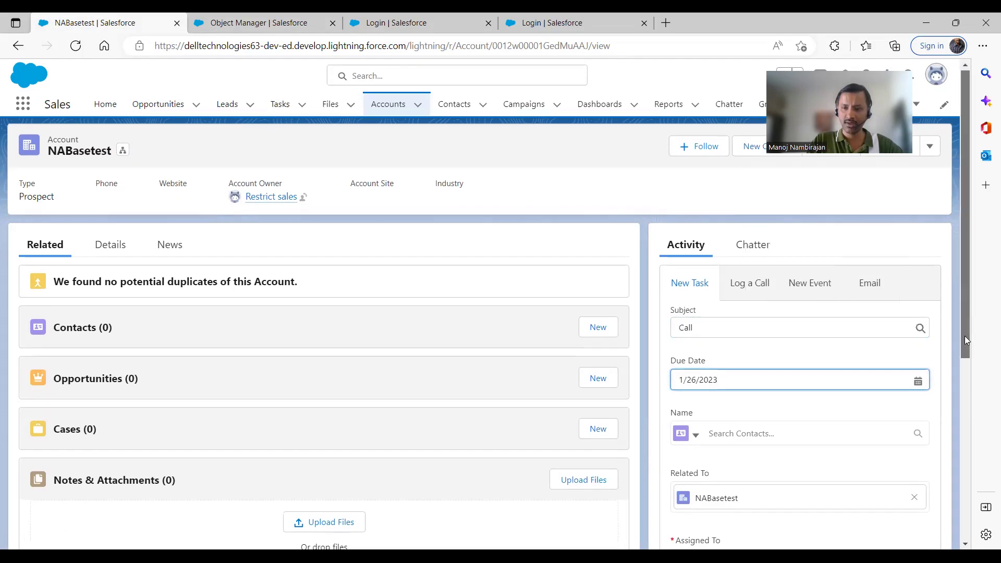
scroll(782, 386, down, 2)
Assign the task to the restricted sales user, set status In Progress, and save
click(754, 448)
click(914, 447)
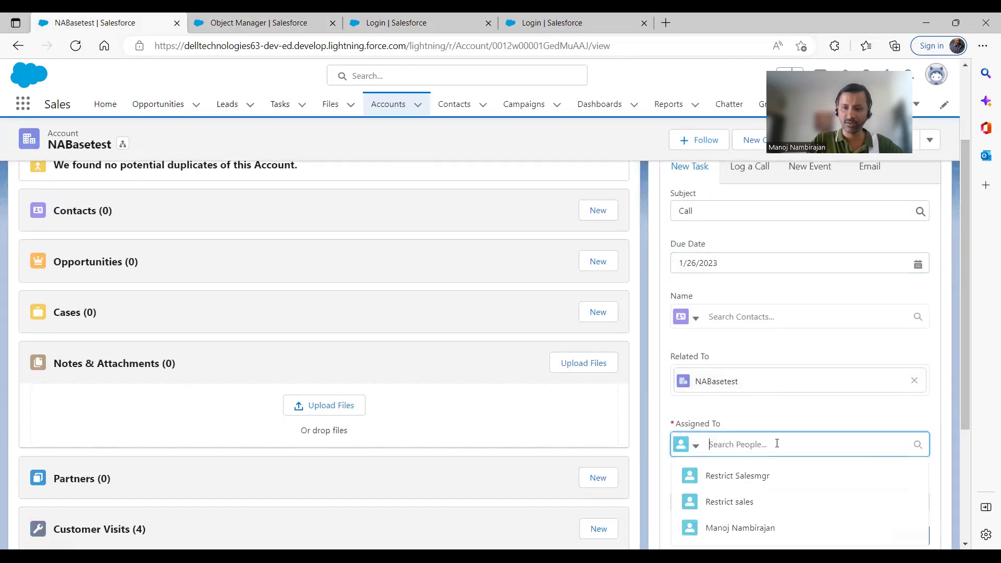
click(739, 502)
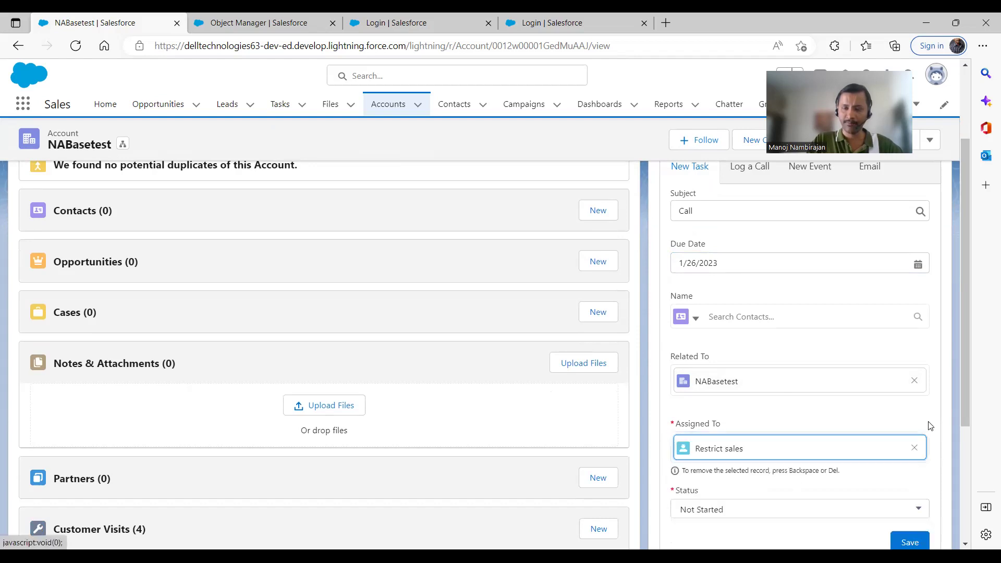
drag(964, 404, 978, 500)
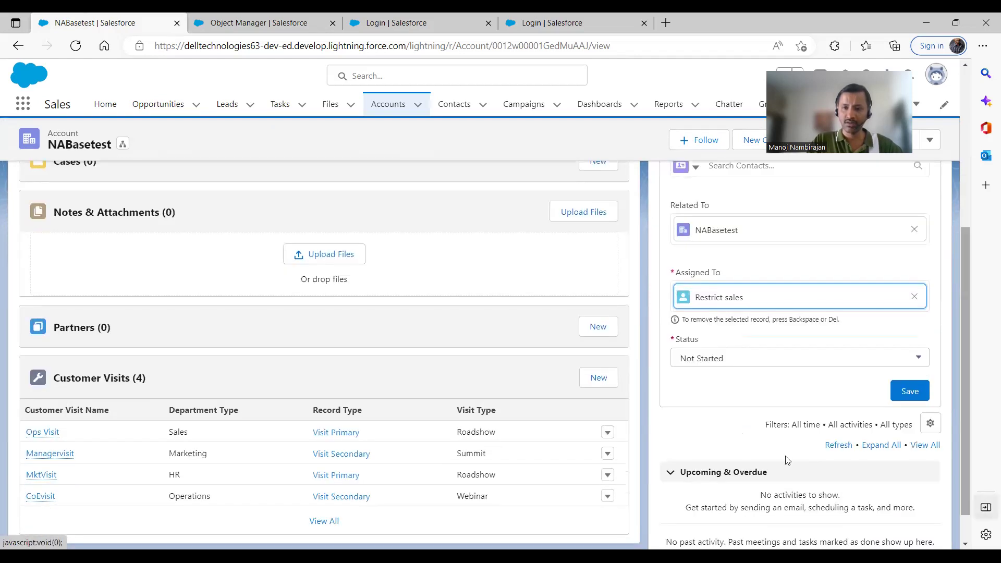
click(749, 361)
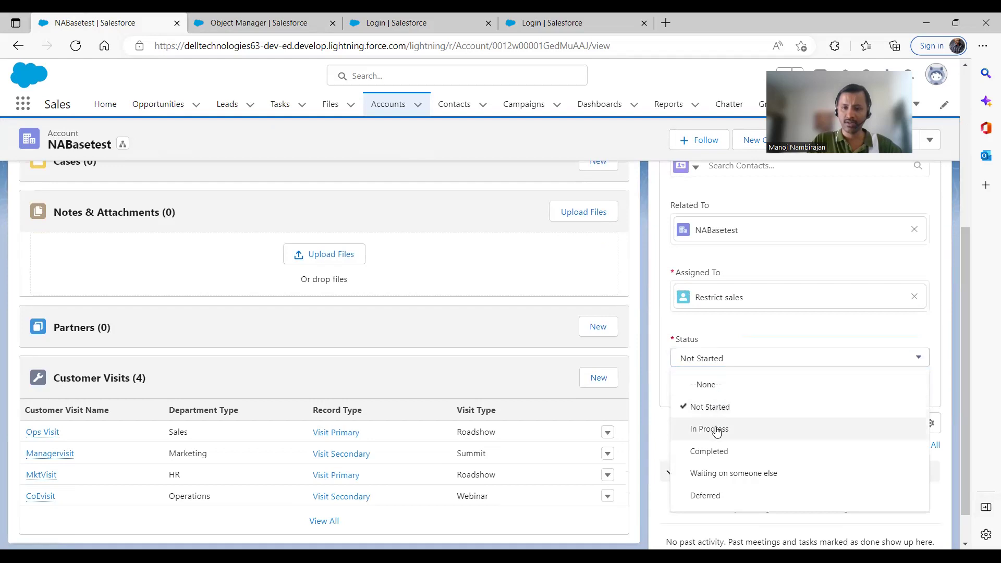
click(715, 429)
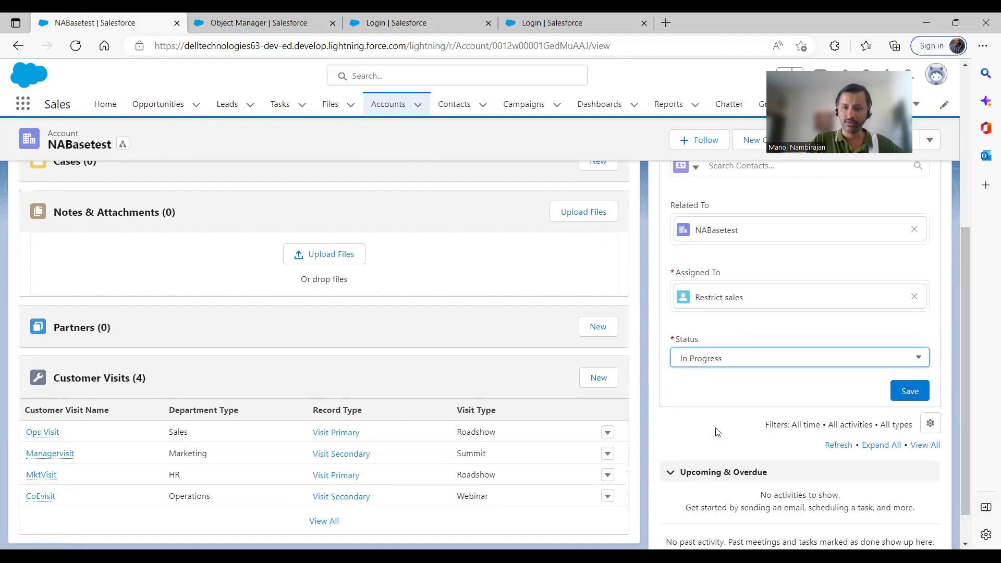
click(907, 399)
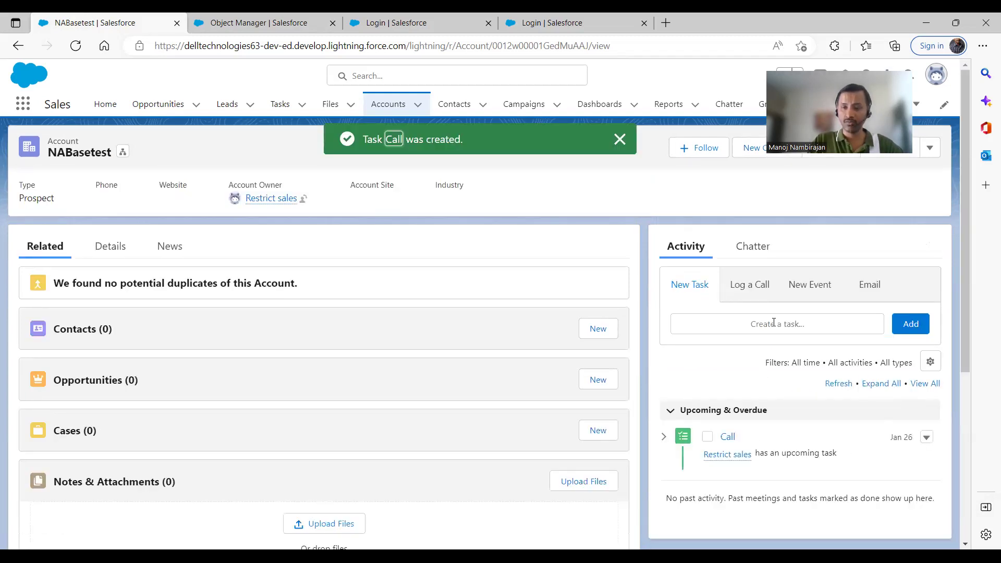
Create and save a Call task due January 26 with status In Progress under the current admin user
click(723, 333)
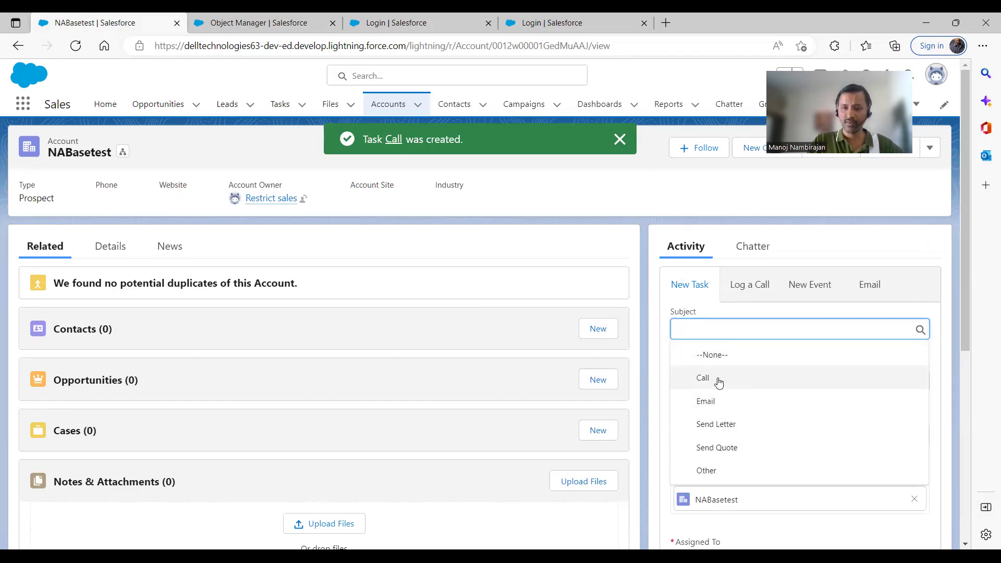
click(719, 378)
click(719, 378)
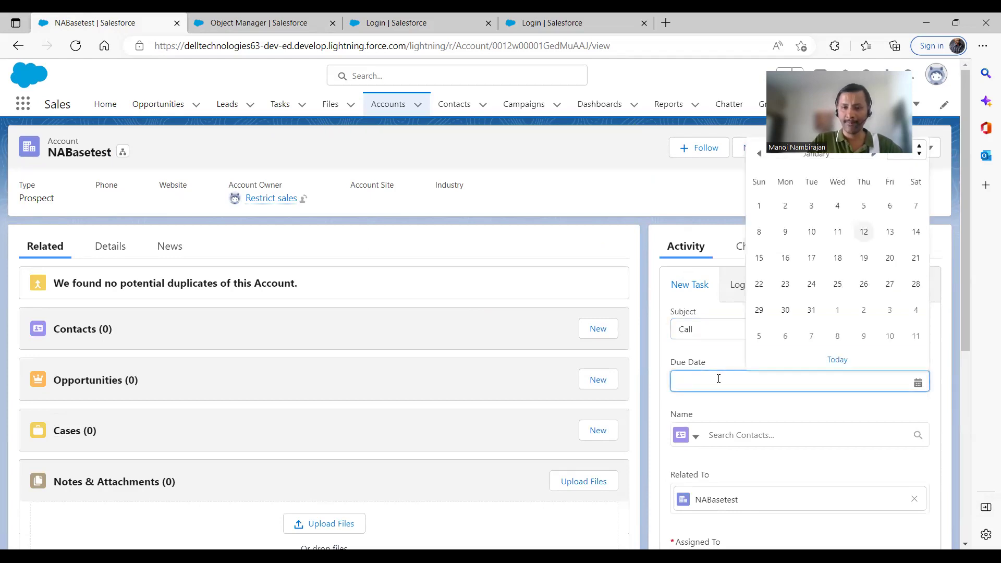
click(864, 284)
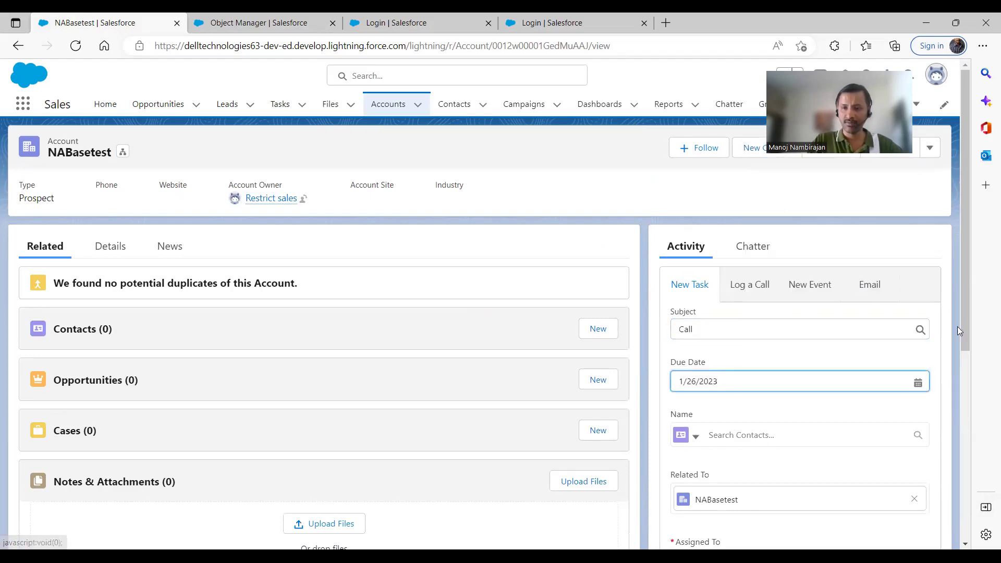
scroll(958, 327, down, 5)
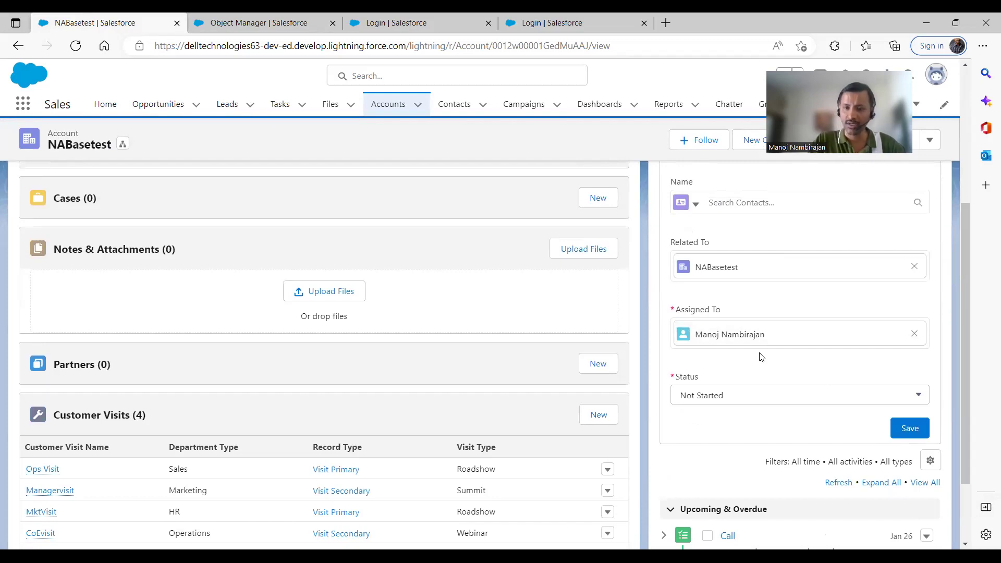
click(753, 397)
click(737, 471)
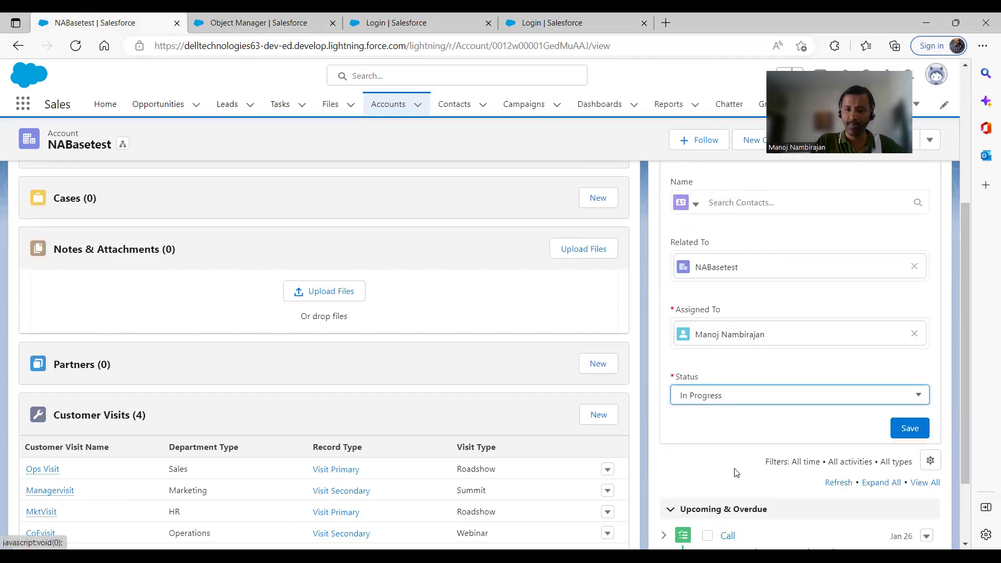
click(906, 433)
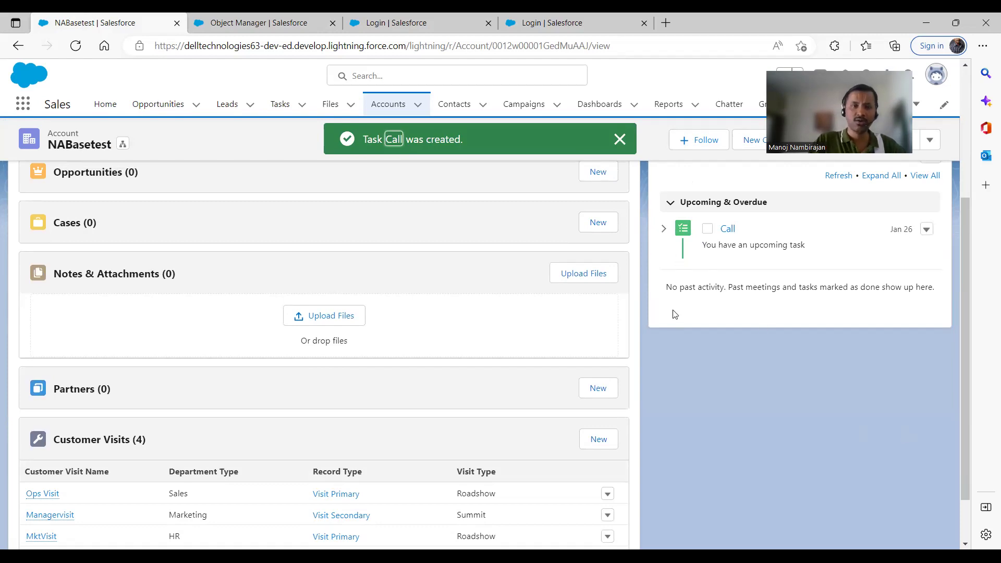
Log in with the saved first sales test user's username and password, skipping phone registration
click(401, 22)
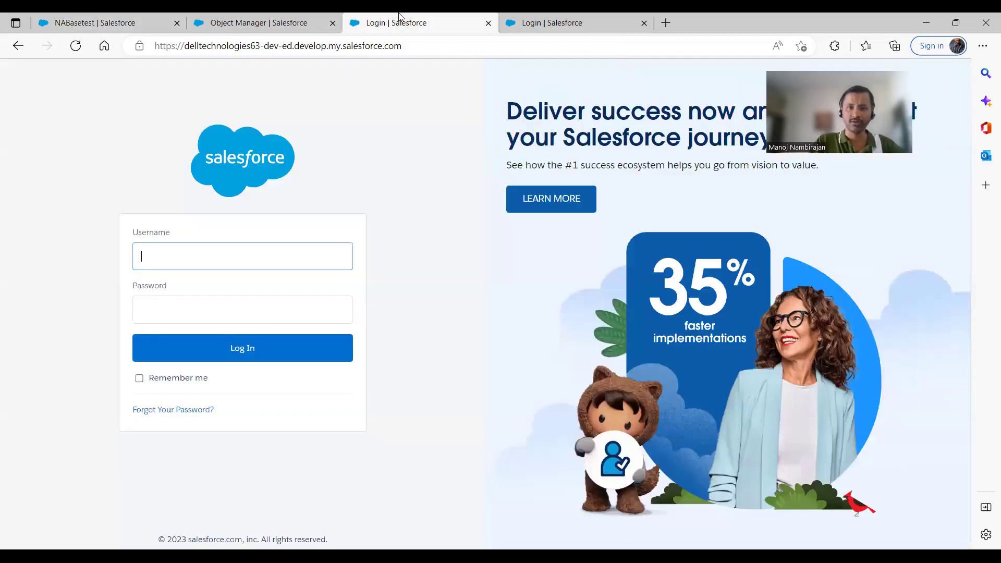
click(228, 260)
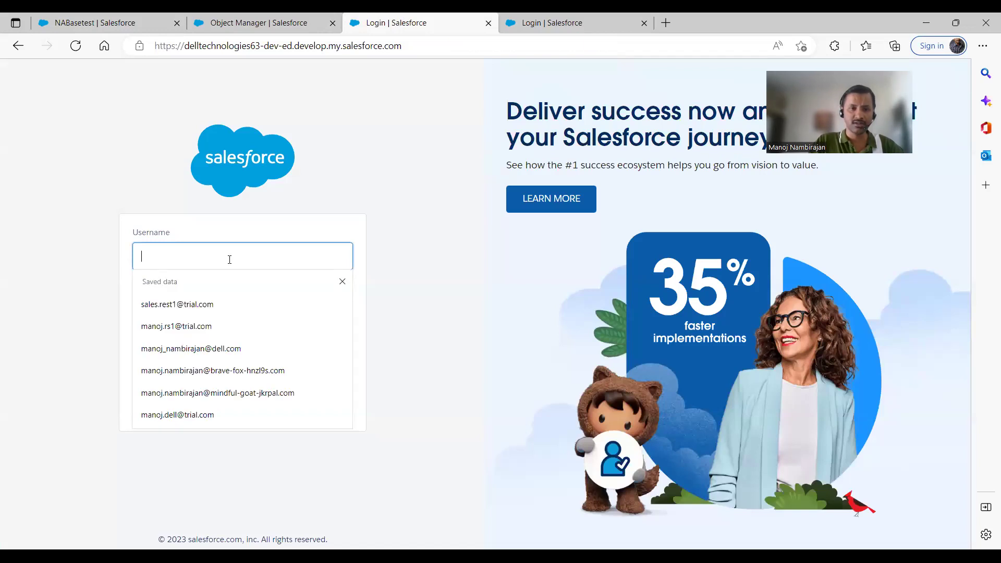
click(196, 310)
click(194, 318)
text(•)
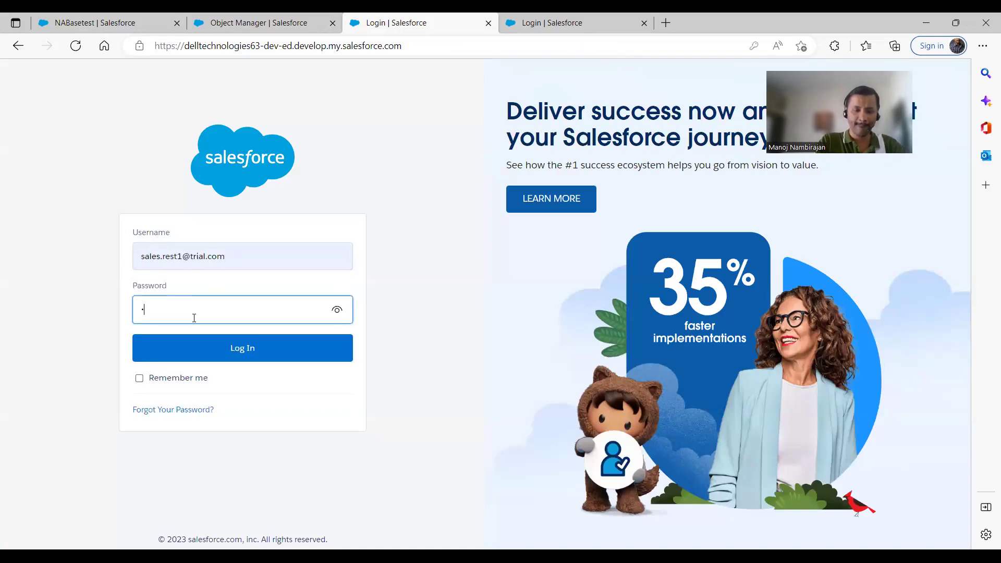
text(•••••••)
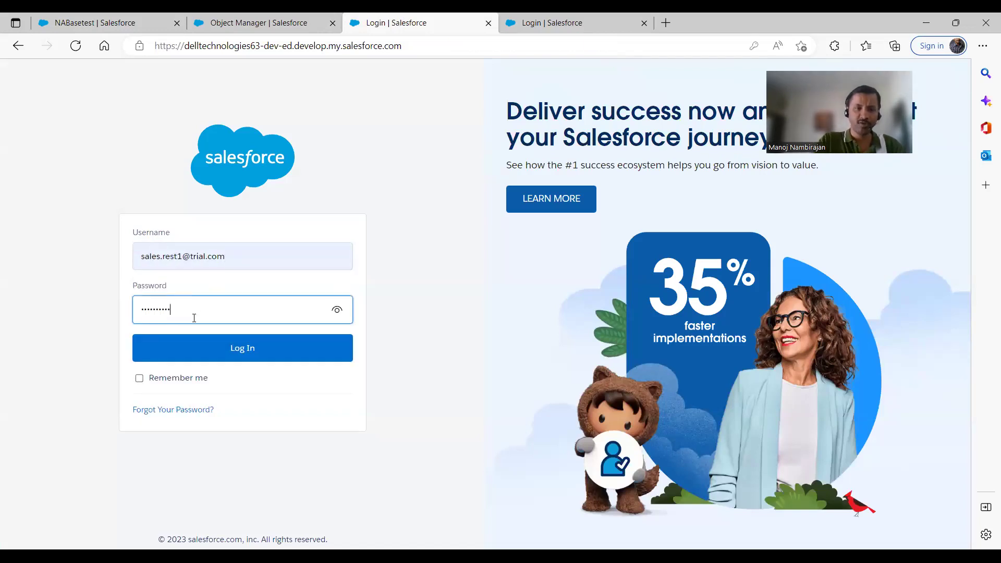
click(248, 353)
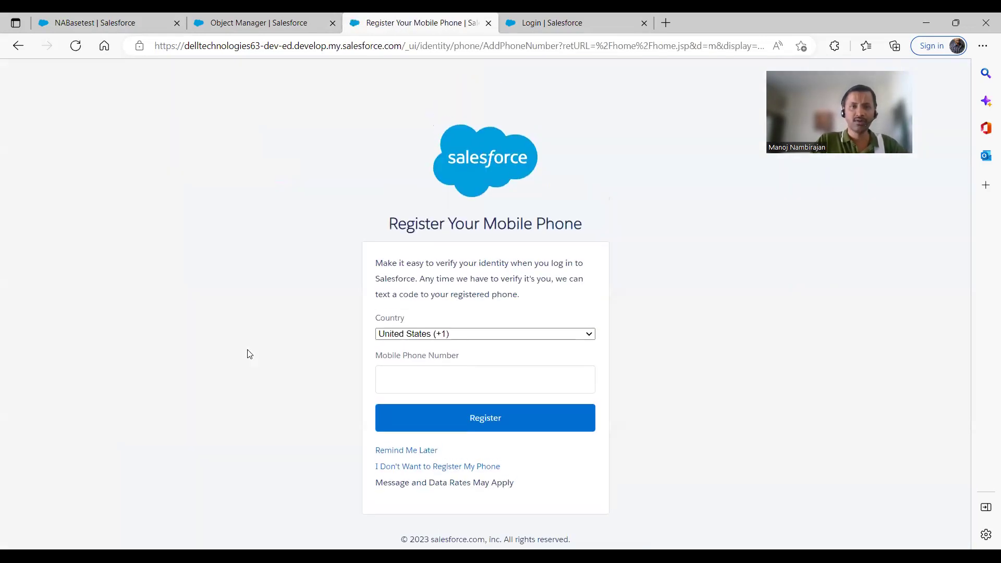
click(404, 451)
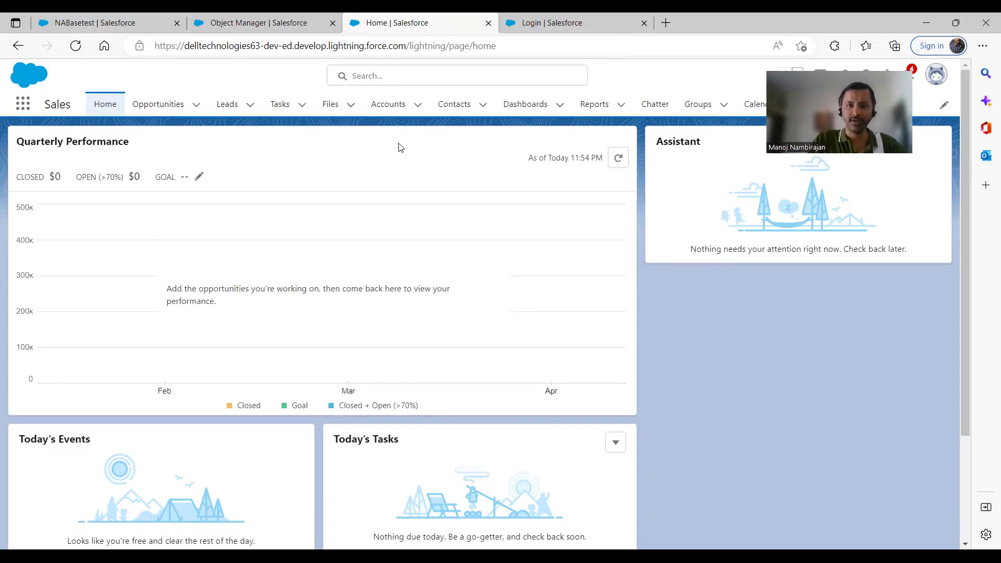
Open NABasetest from Accounts, expand all upcoming tasks, then go back to the login tab
click(387, 106)
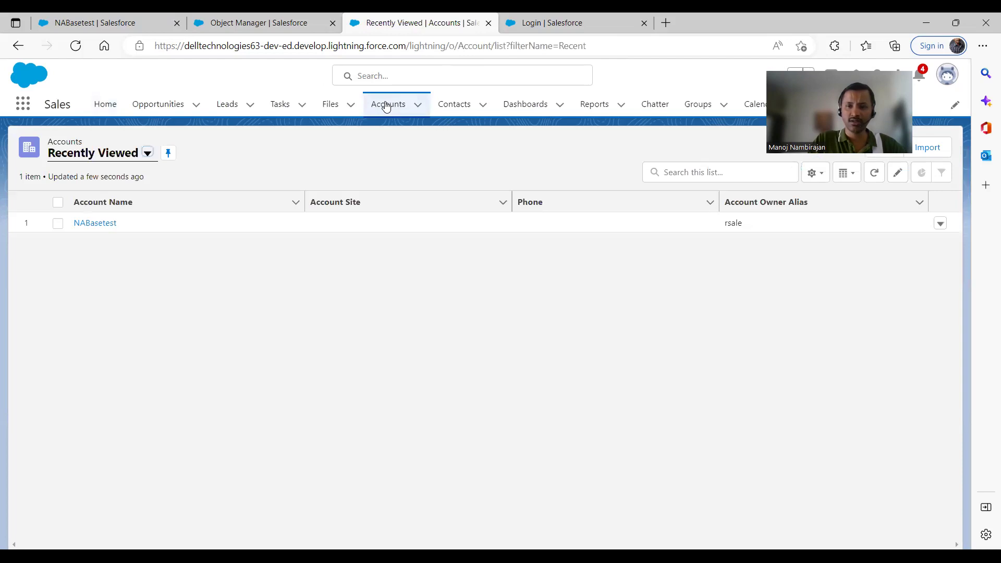
click(108, 225)
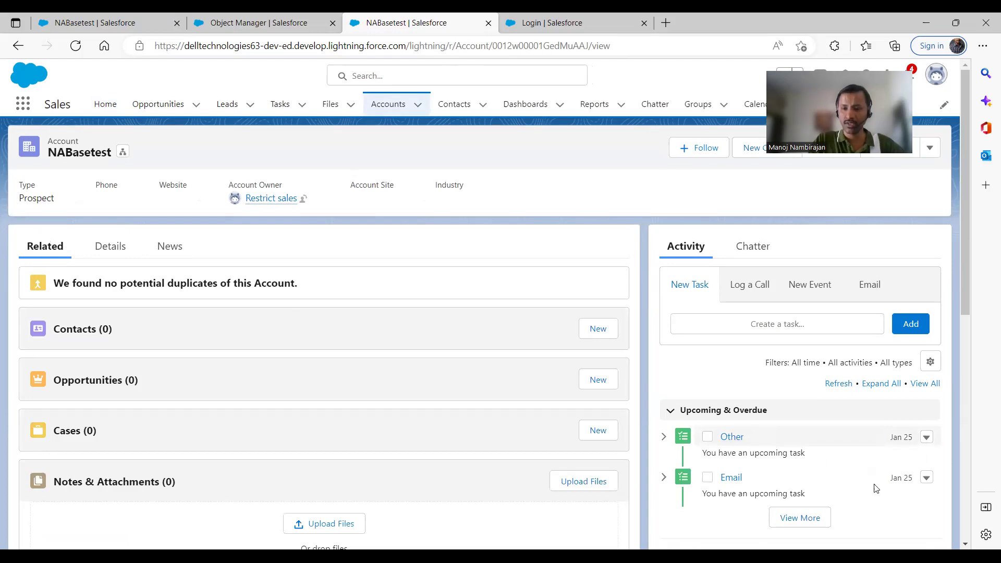
click(819, 518)
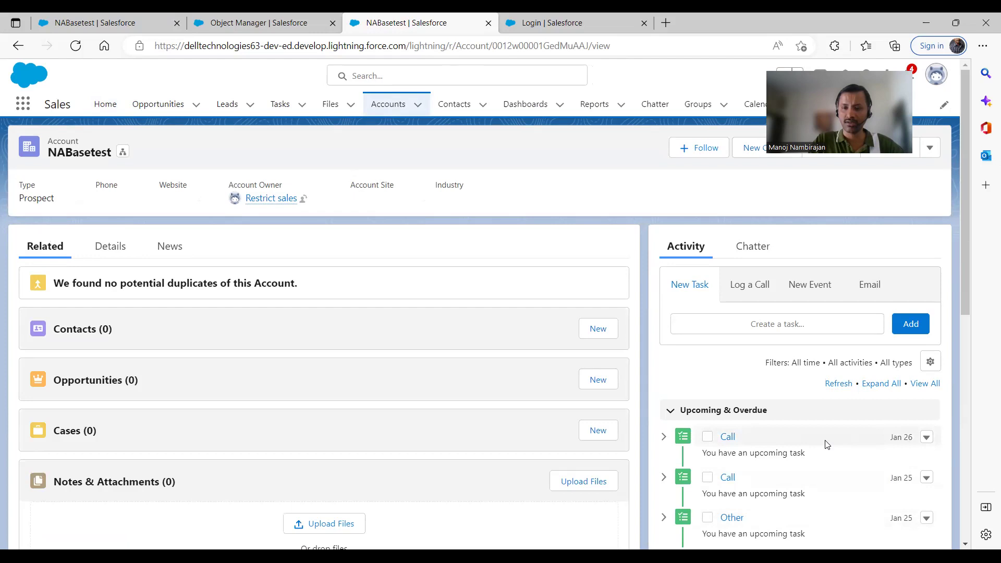
drag(969, 297, 987, 368)
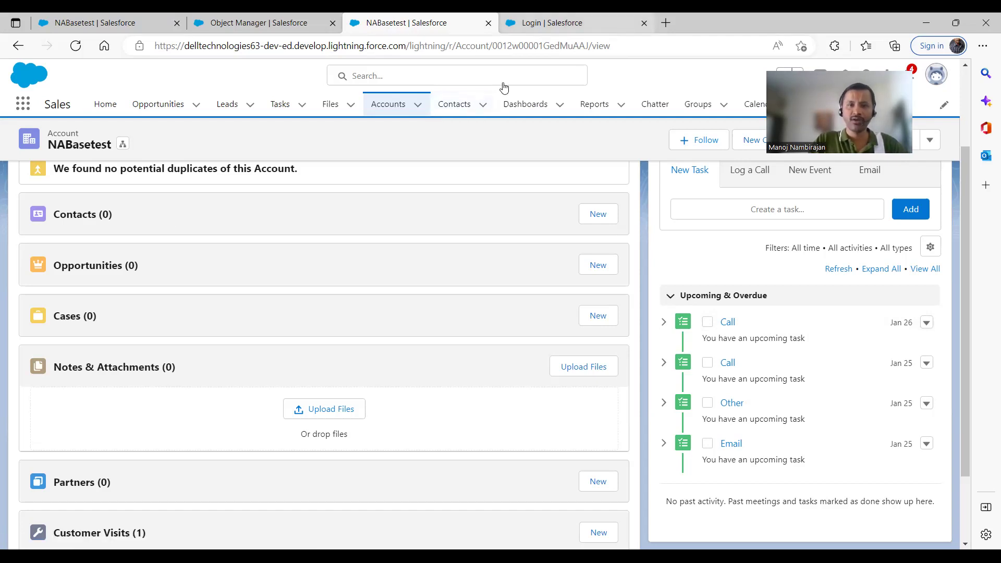
key(ctrl+Tab)
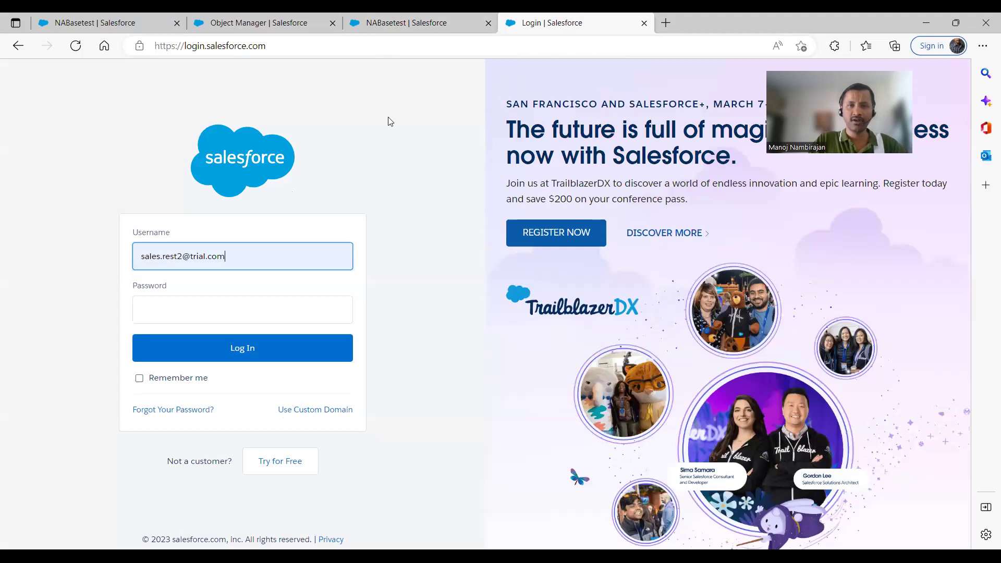
Log in as the second sales test user with its password, skipping phone registration
click(144, 308)
text(*)
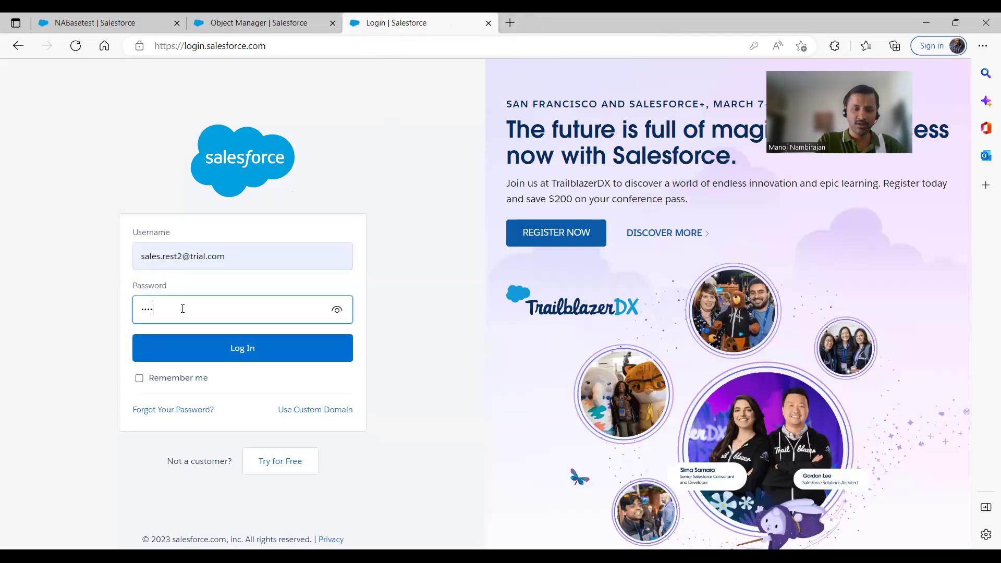
click(235, 351)
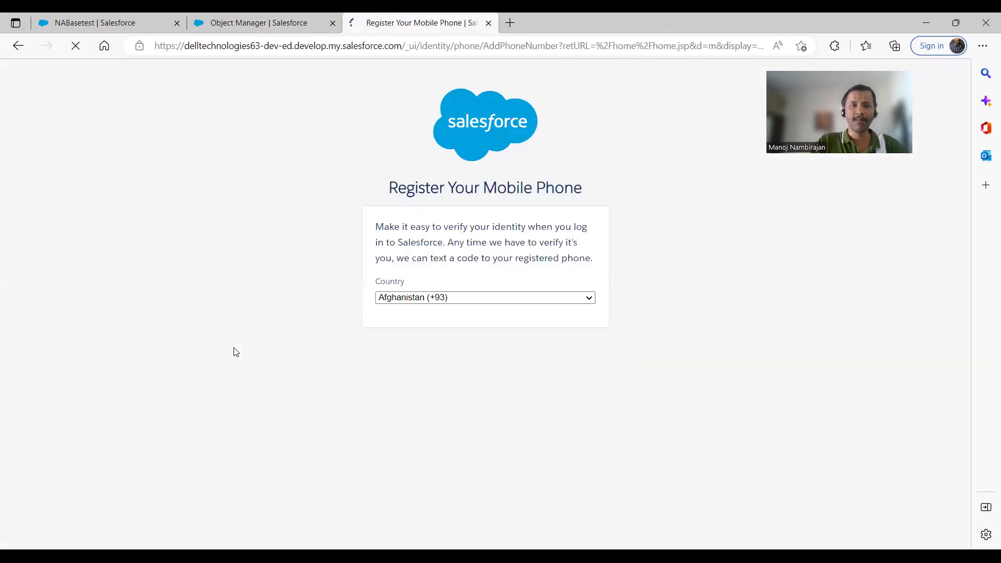
click(402, 452)
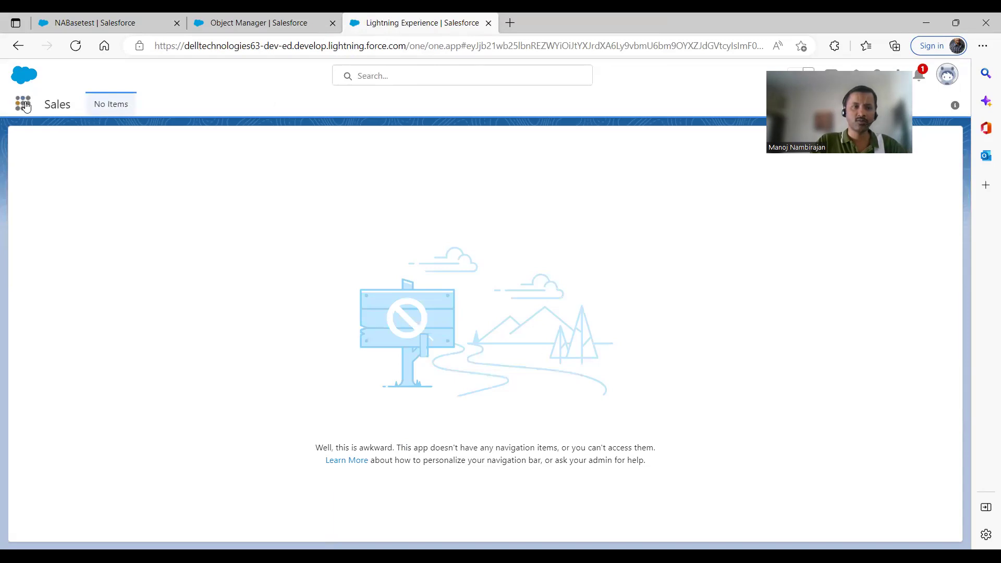
Find Accounts via the App Launcher search 'accou' and open the NABasetest record
click(23, 105)
text(accou)
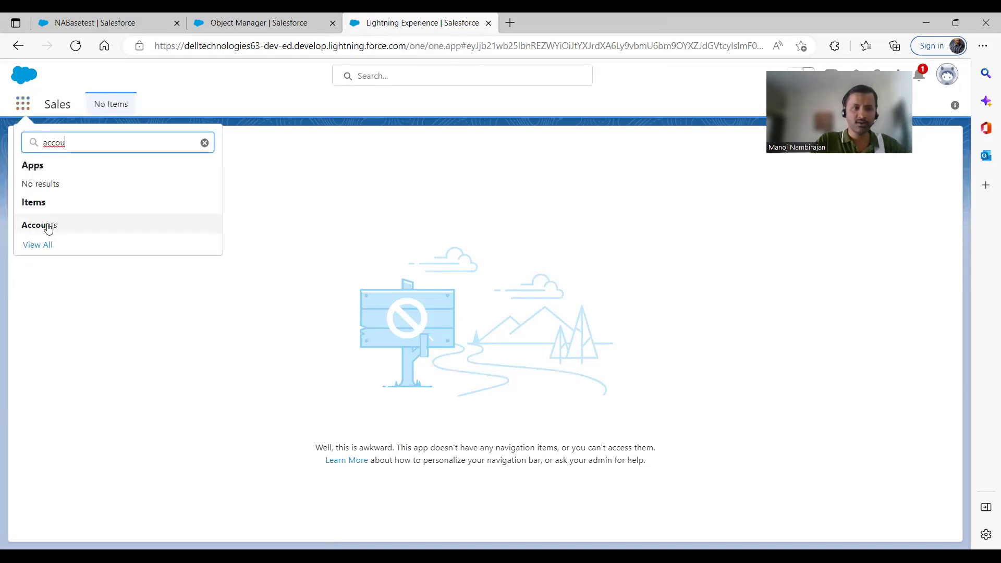
click(48, 227)
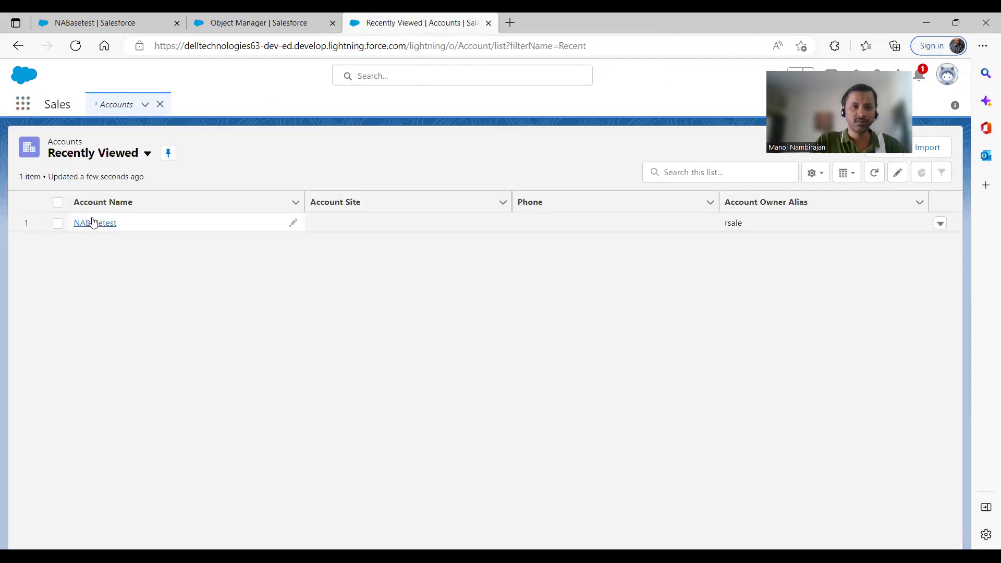
click(94, 224)
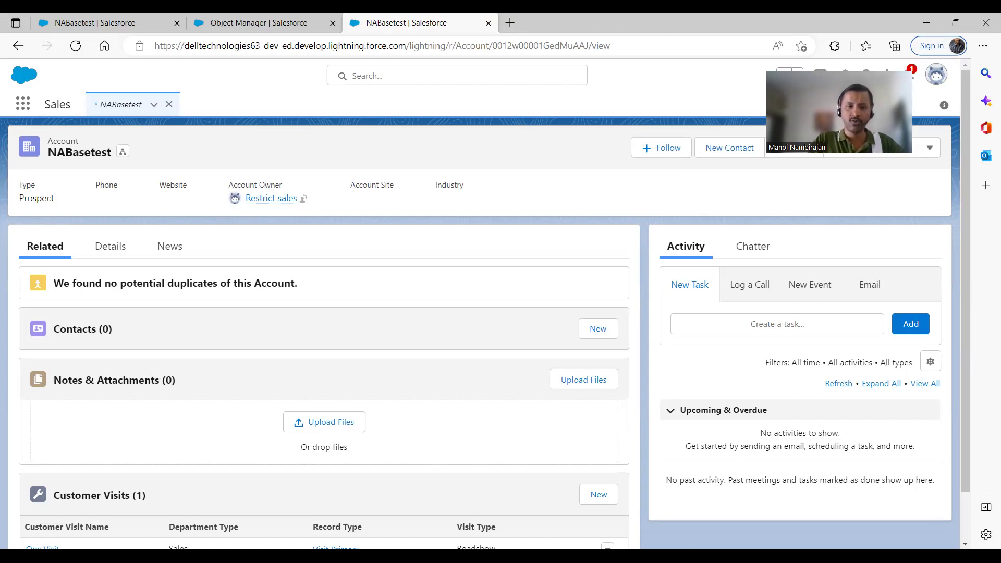
key(alt+Tab)
Run the slide show from the Demo slide and advance to the first Gotchas point
click(60, 81)
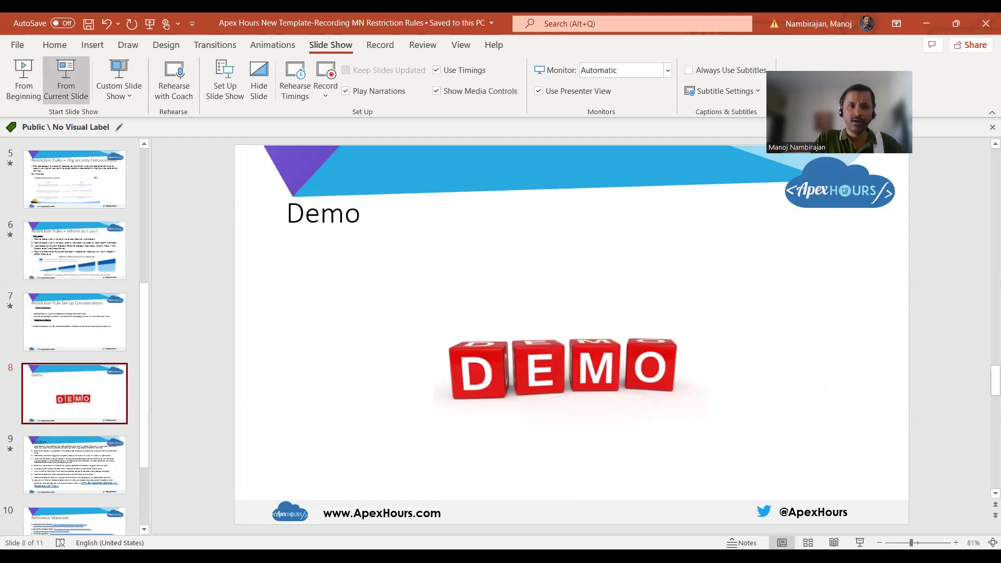
key(Right)
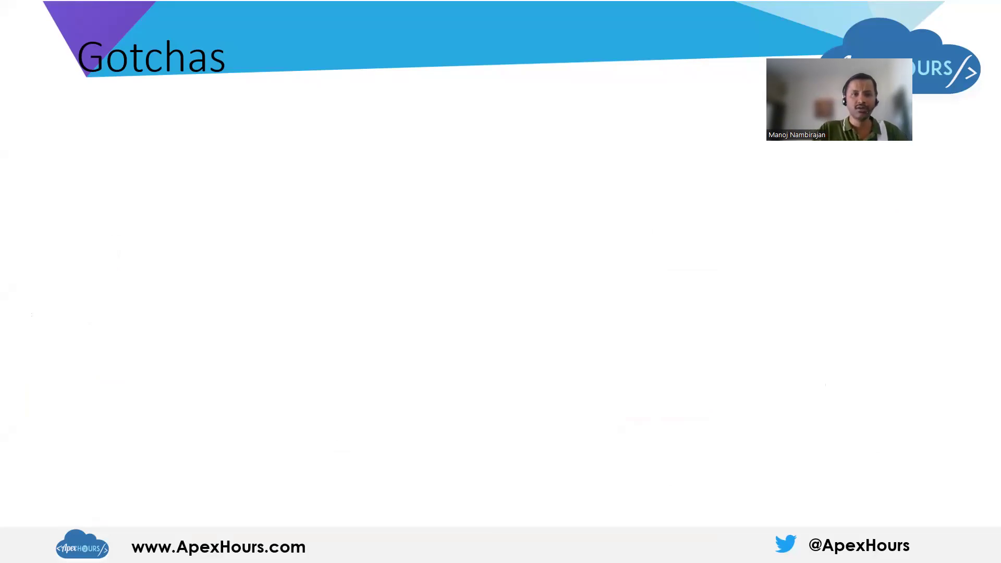
key(Right)
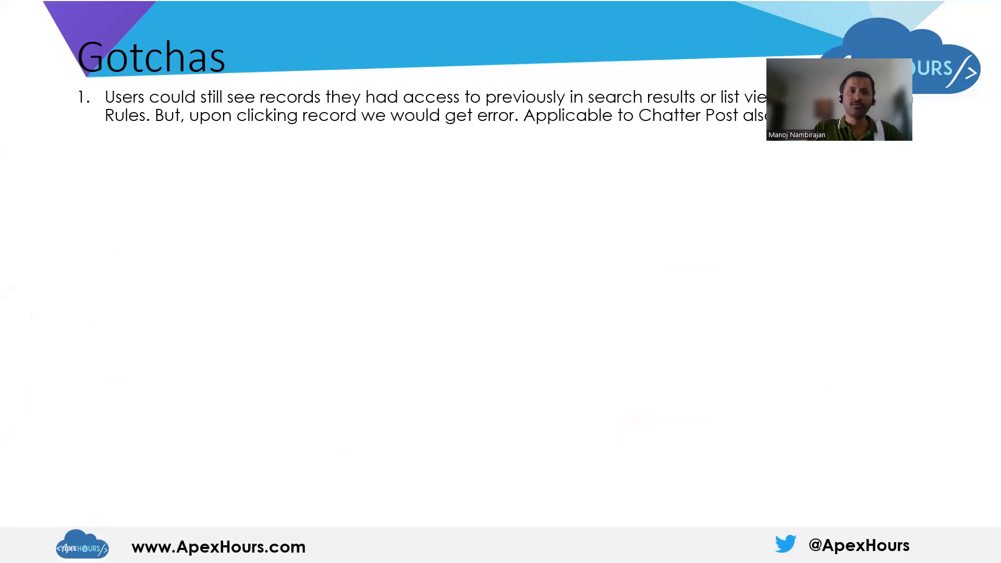